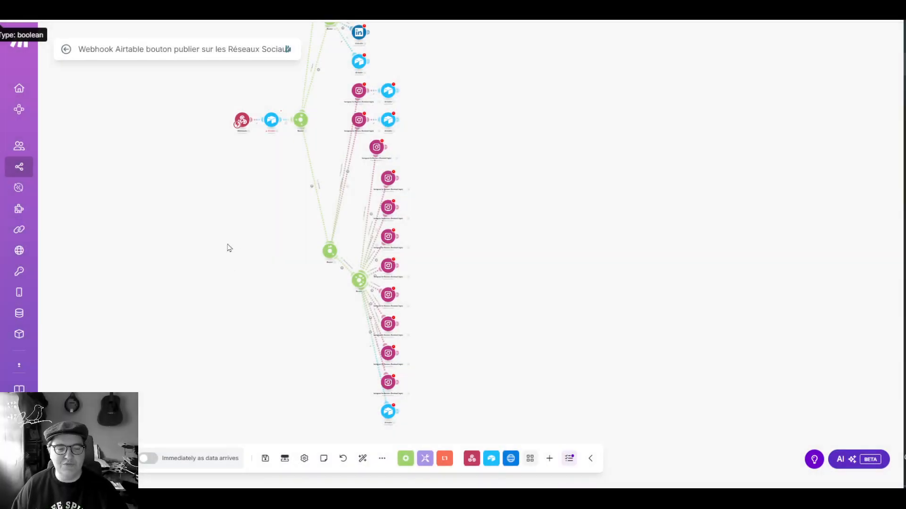
# - Examine the Webhooks, Airtable and Router modules at the start of the social media publishing scenario
pyautogui.moveTo(219, 165); pyautogui.dragTo(239, 309)
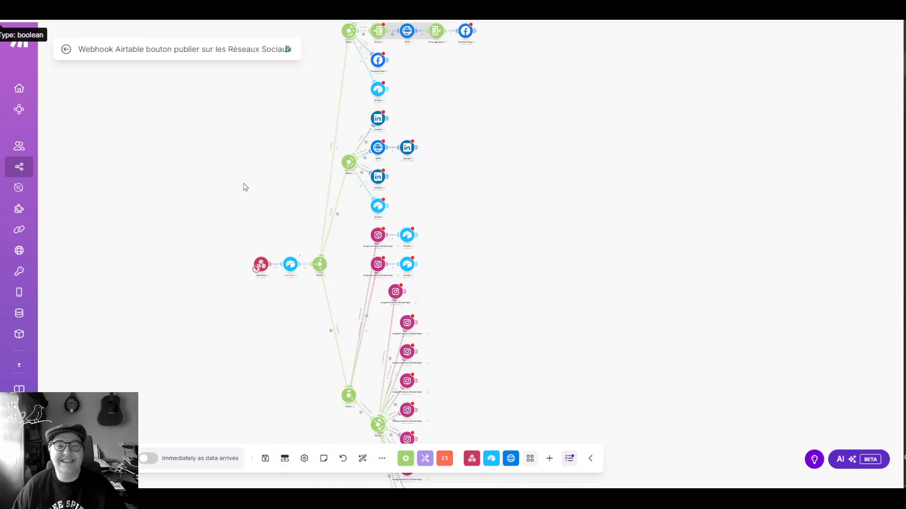
pyautogui.scroll(5, 263, 229)
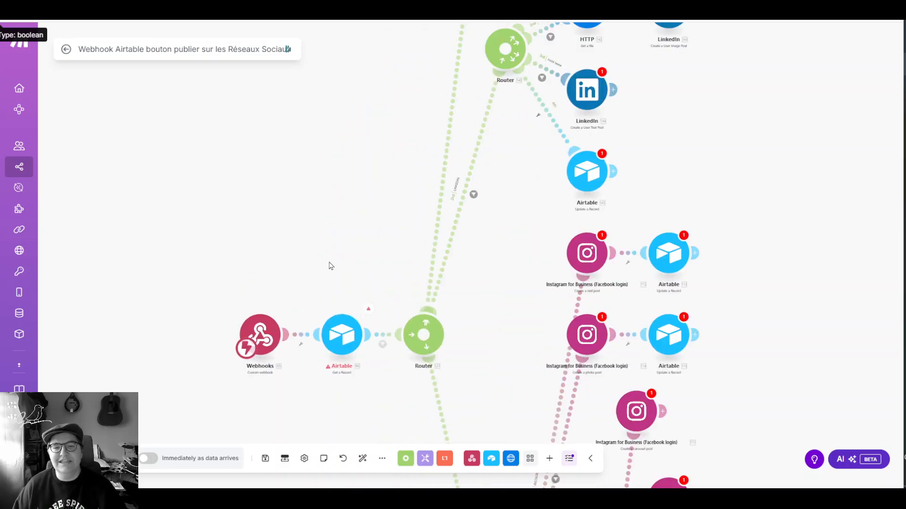
pyautogui.moveTo(330, 265); pyautogui.dragTo(273, 111)
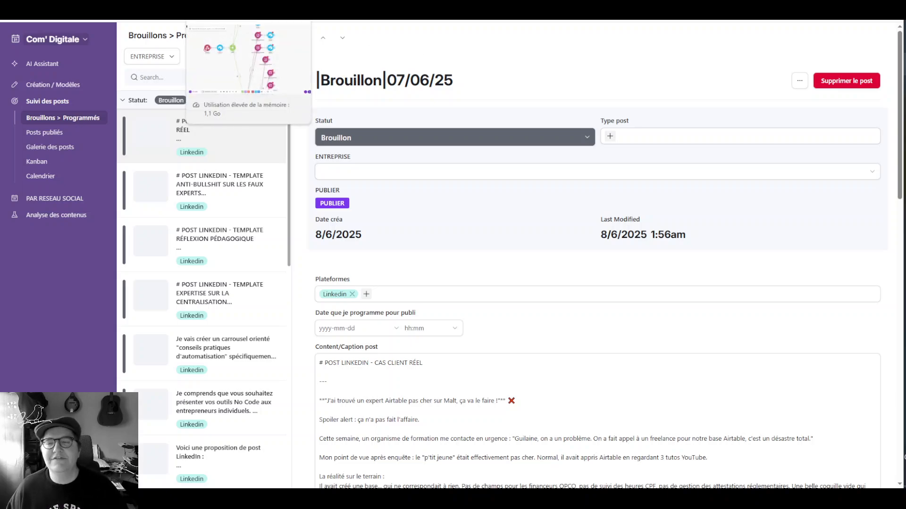
# - View the draft post's page in Airtable, and review the Get a Record module's settings in the Make scenario
pyautogui.click(217, 4)
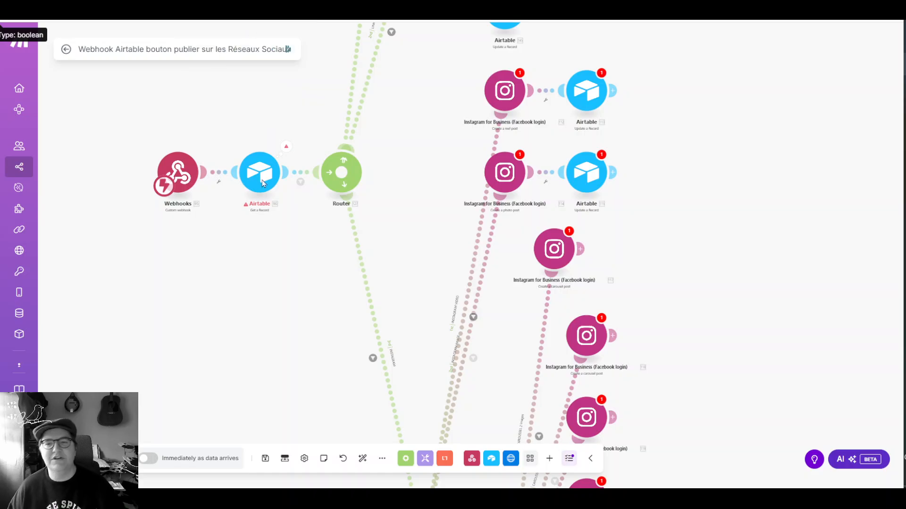
pyautogui.click(203, 7)
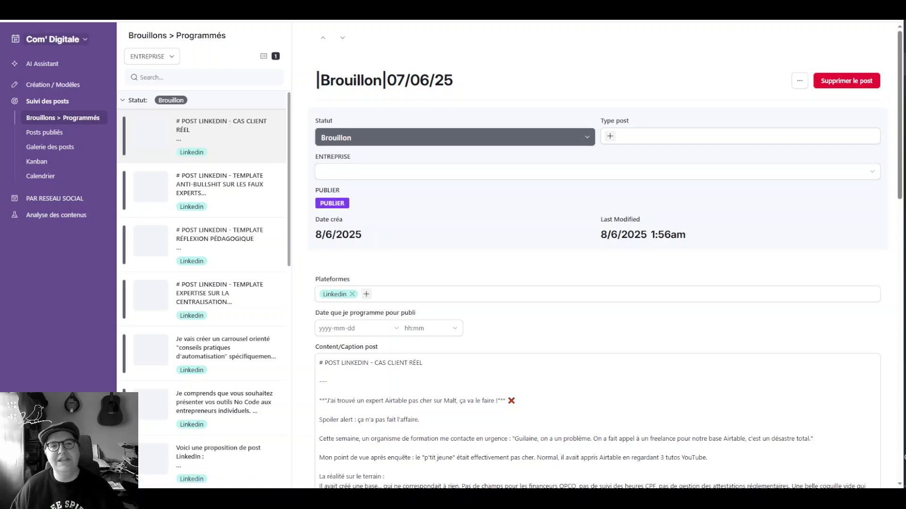
pyautogui.click(217, 6)
pyautogui.click(260, 172)
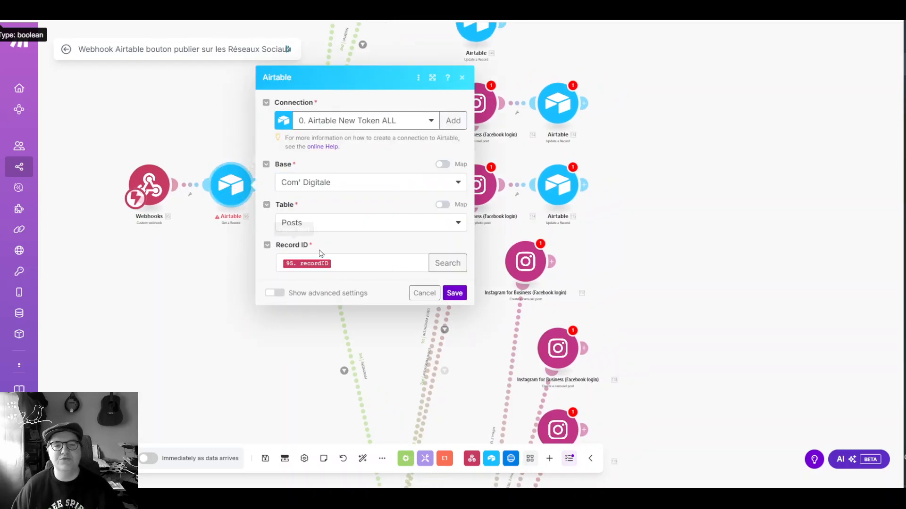
pyautogui.click(232, 256)
# - Compare the draft post's Plateformes field in Airtable with the conditions of the FACEBOOK route filter in Make
pyautogui.scroll(-5, 225, 257)
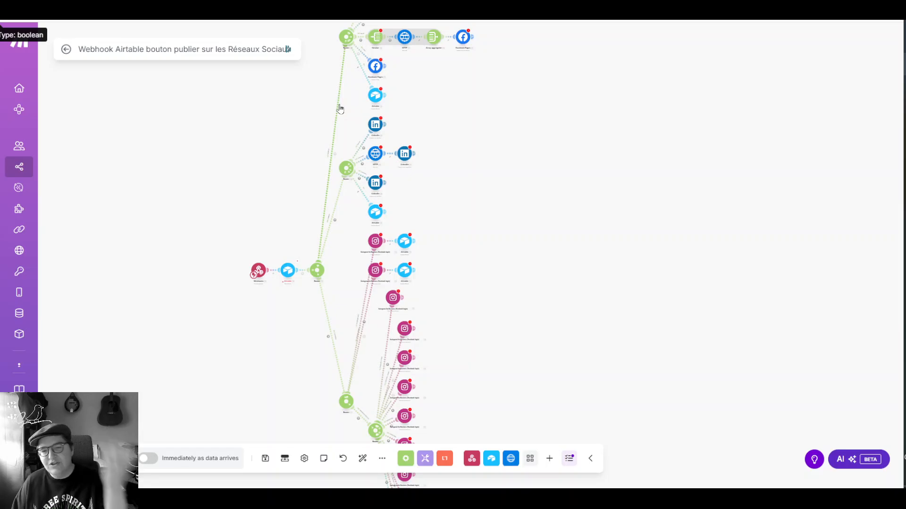
pyautogui.moveTo(538, 133); pyautogui.dragTo(504, 220)
pyautogui.click(302, 203)
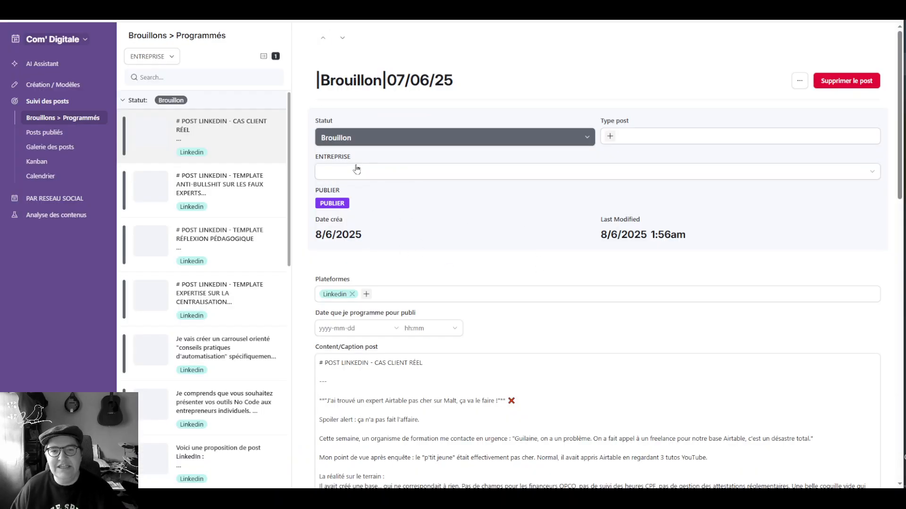
pyautogui.click(366, 294)
pyautogui.click(418, 245)
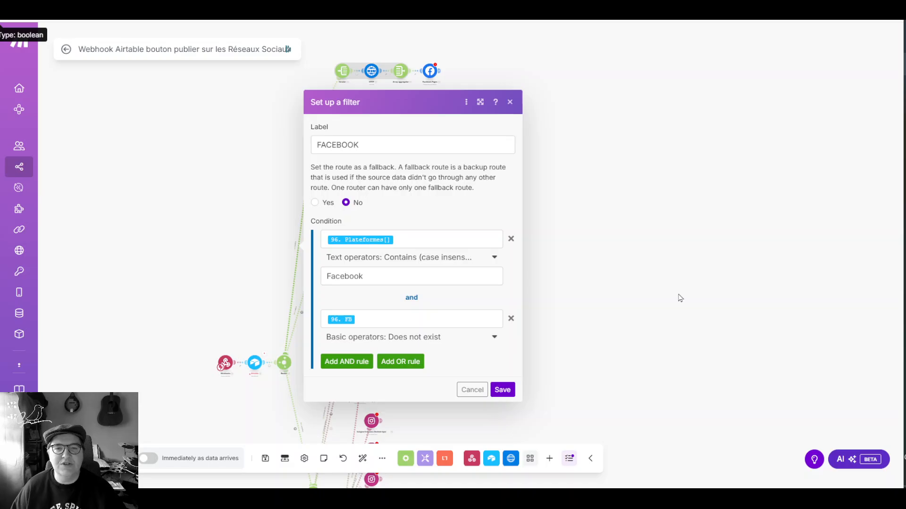
pyautogui.click(680, 298)
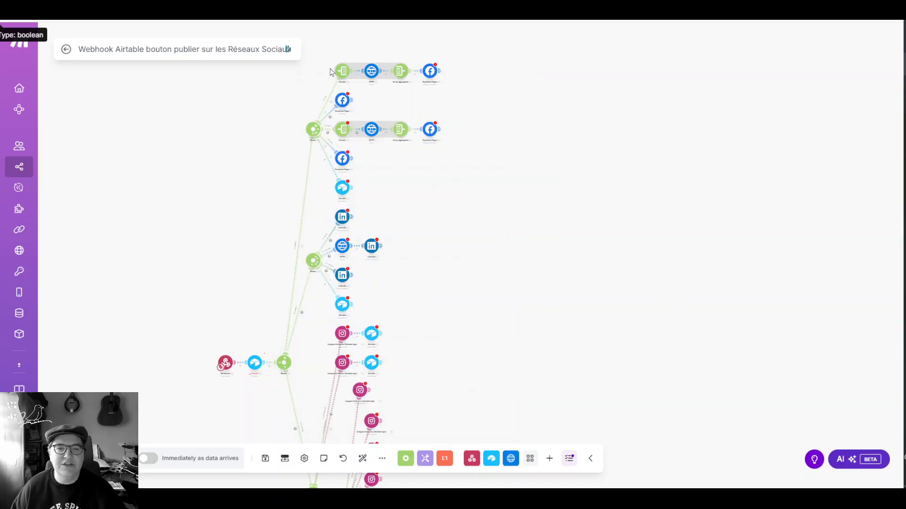
# - Look over the platform branches, and inspect the Get a Record module and the filter between it and the router
pyautogui.scroll(-2, 460, 321)
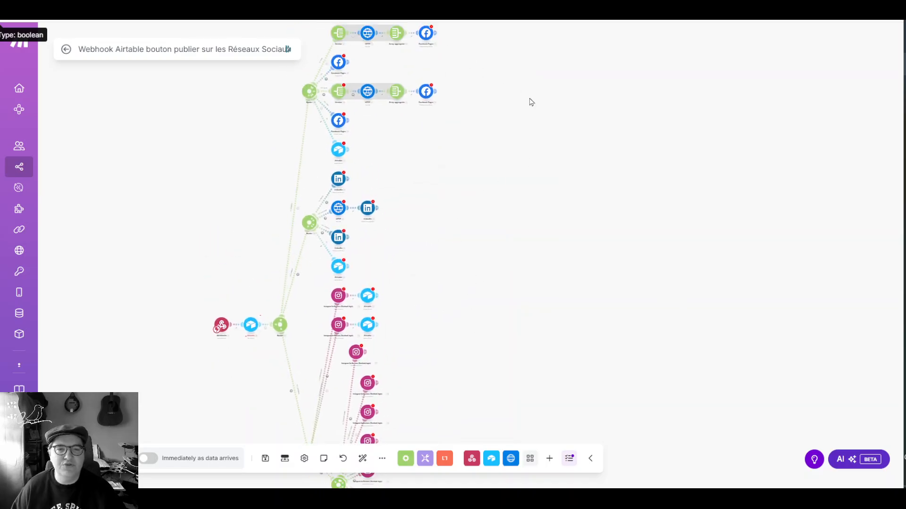
pyautogui.moveTo(498, 220); pyautogui.dragTo(483, 96)
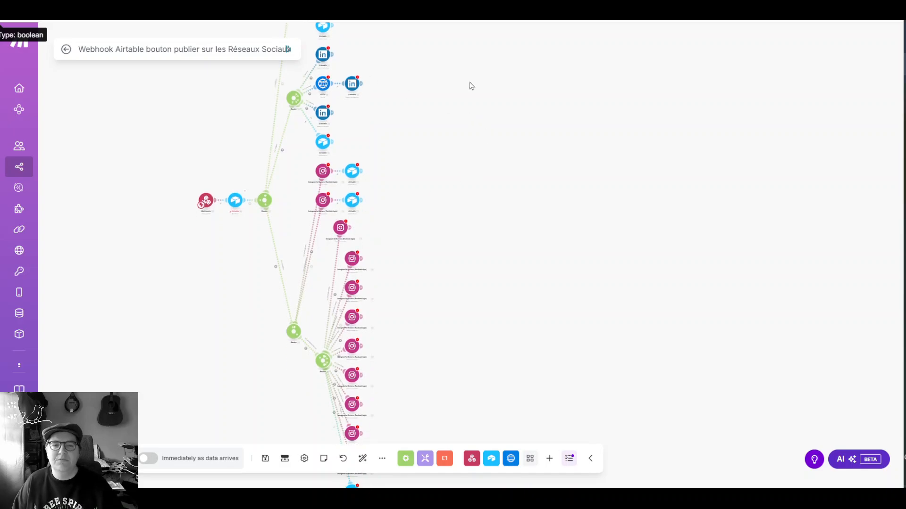
pyautogui.scroll(-5, 509, 275)
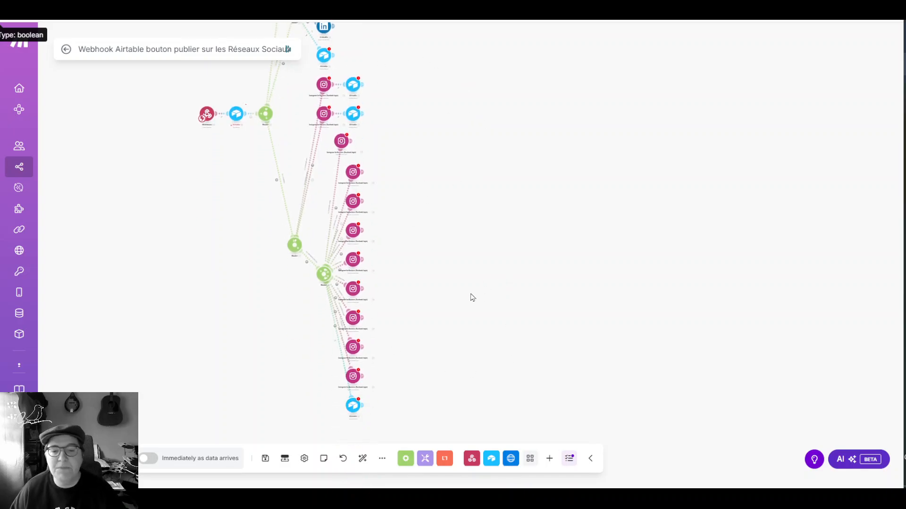
pyautogui.moveTo(487, 145); pyautogui.dragTo(521, 229)
pyautogui.moveTo(456, 192); pyautogui.dragTo(455, 240)
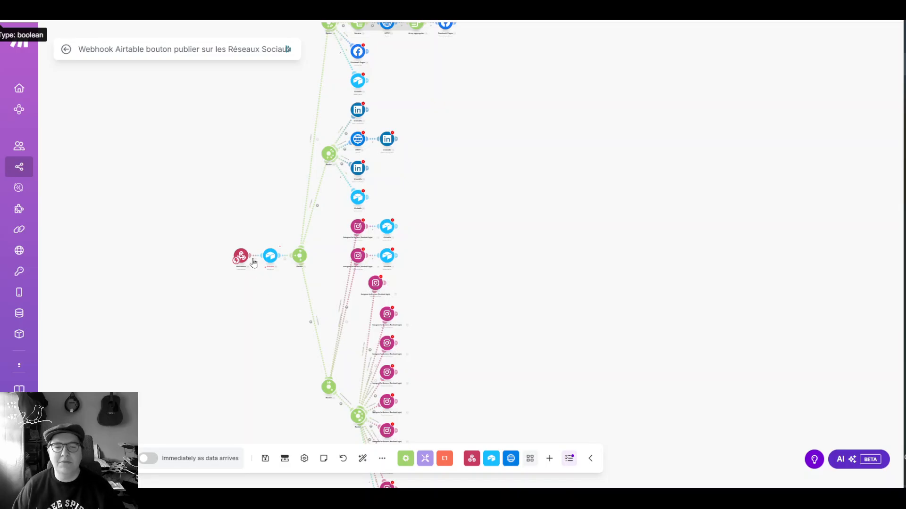
pyautogui.scroll(5, 223, 244)
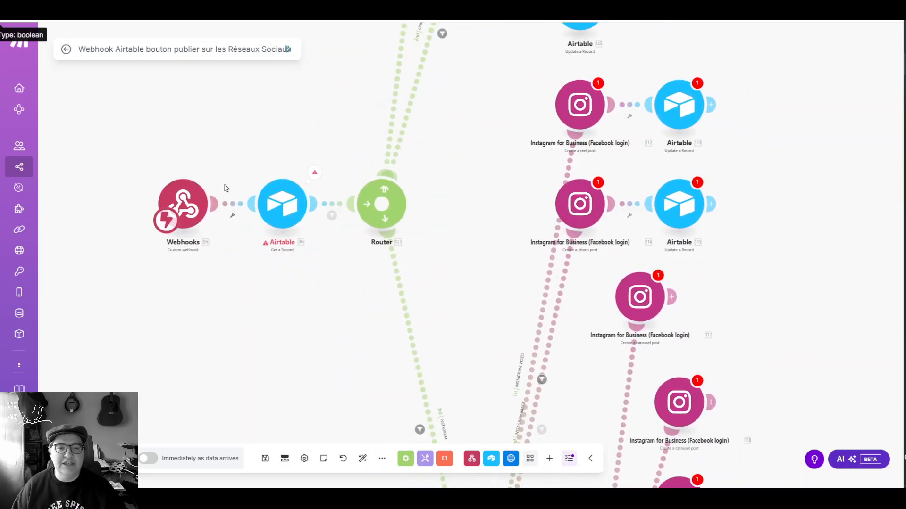
pyautogui.click(282, 207)
pyautogui.click(269, 304)
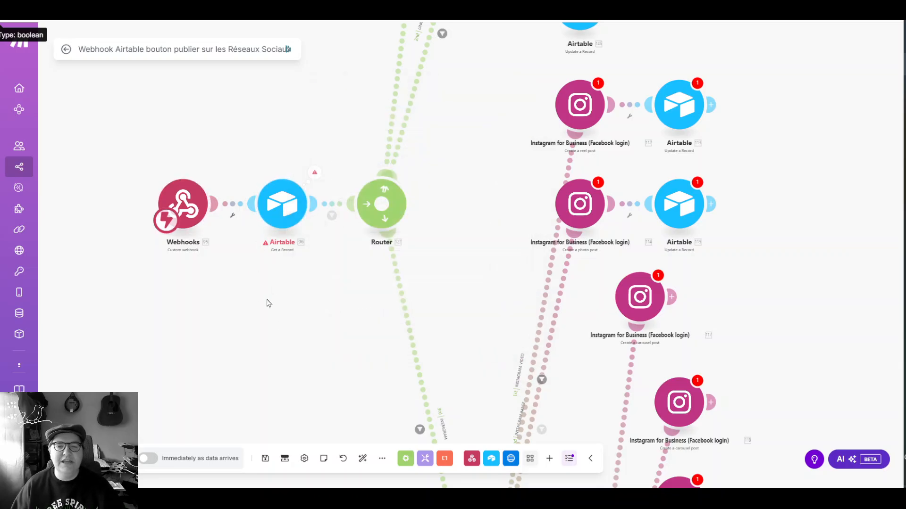
pyautogui.click(332, 216)
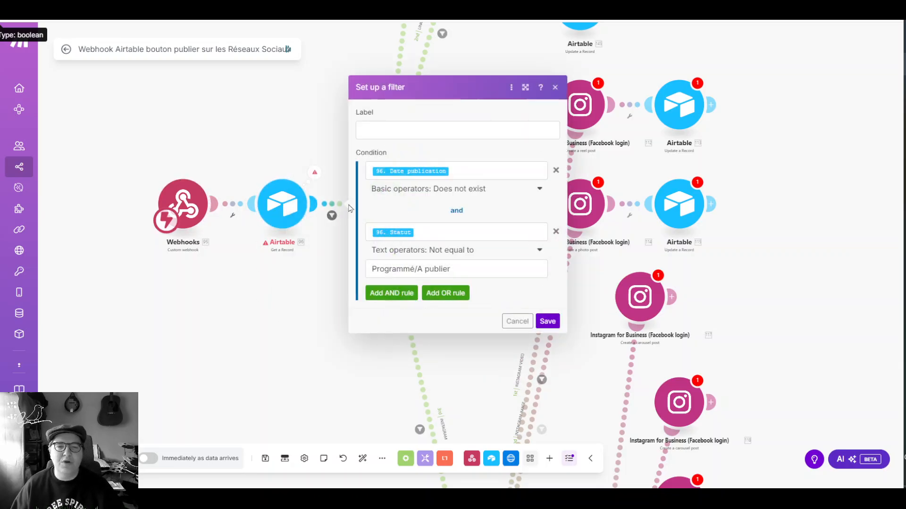
pyautogui.click(305, 304)
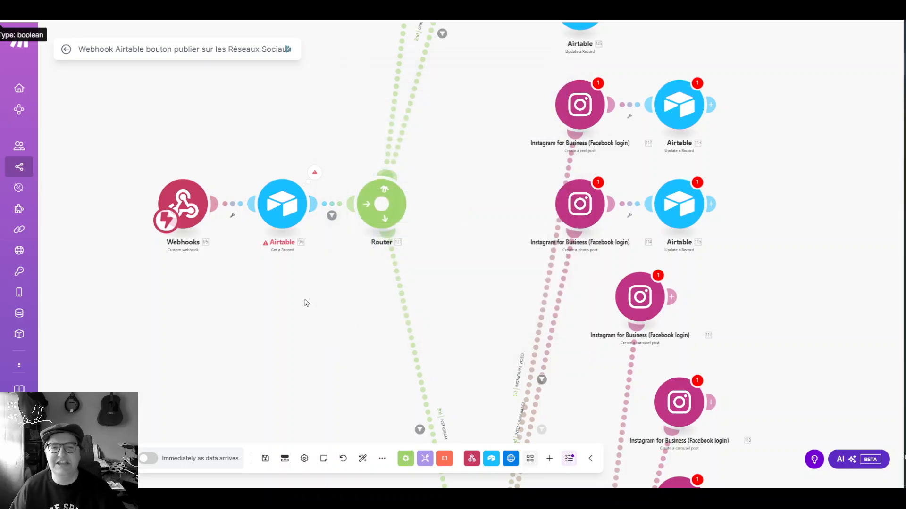
# - Review the Get a Record module's record ID setting in Make alongside the draft post's PUBLIER button in Airtable
pyautogui.scroll(-4, 305, 303)
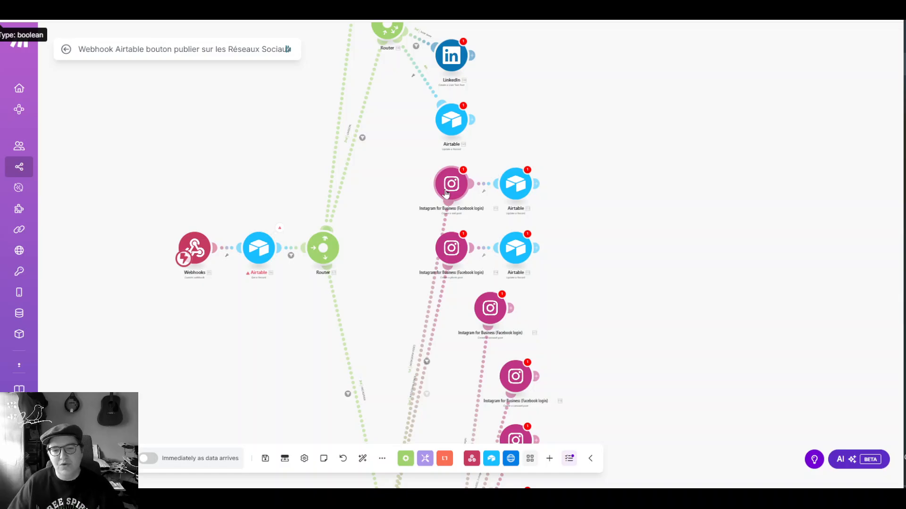
pyautogui.scroll(3, 273, 326)
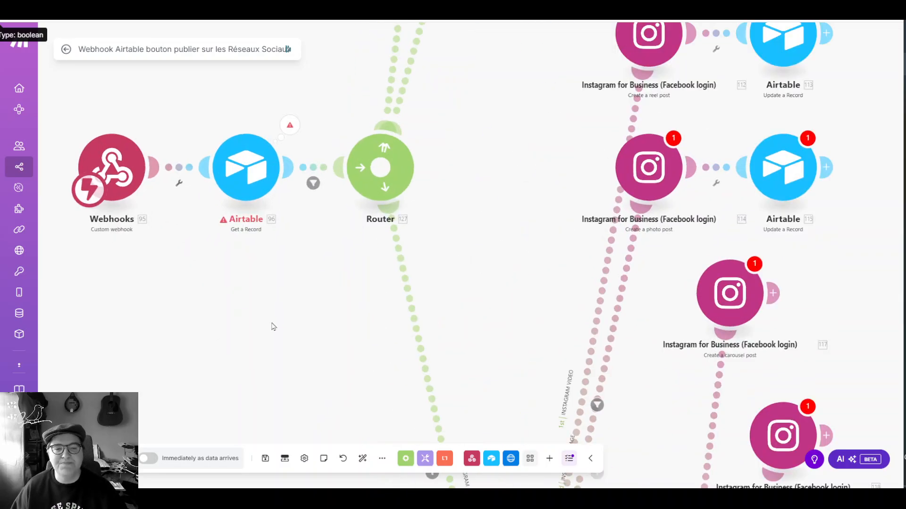
pyautogui.moveTo(263, 295); pyautogui.dragTo(265, 331)
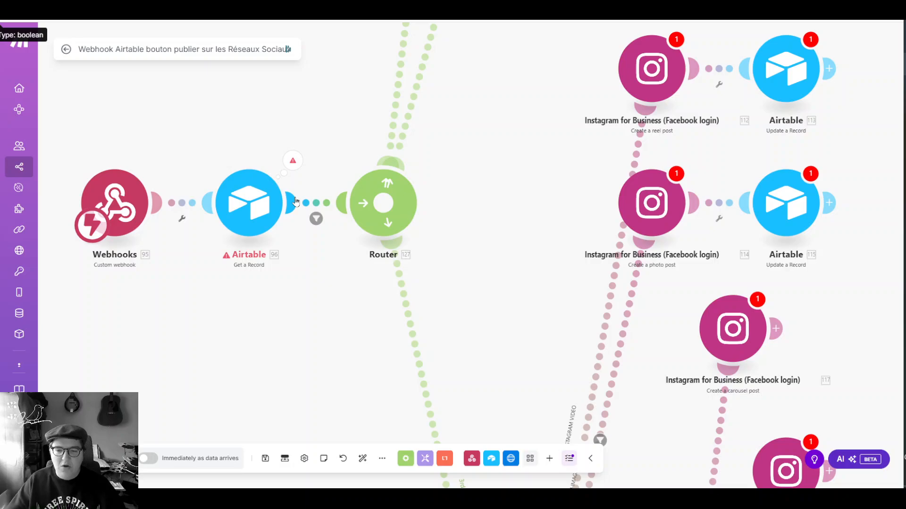
pyautogui.scroll(-3, 333, 256)
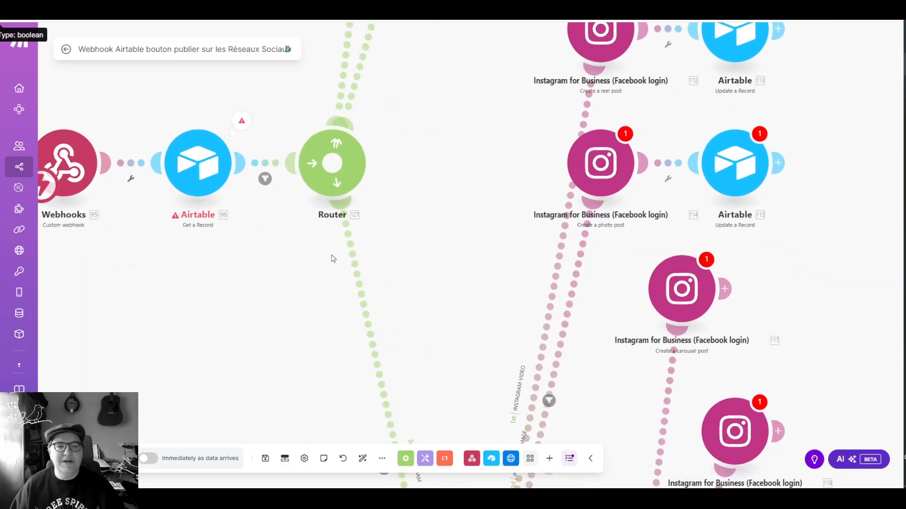
pyautogui.scroll(2, 218, 206)
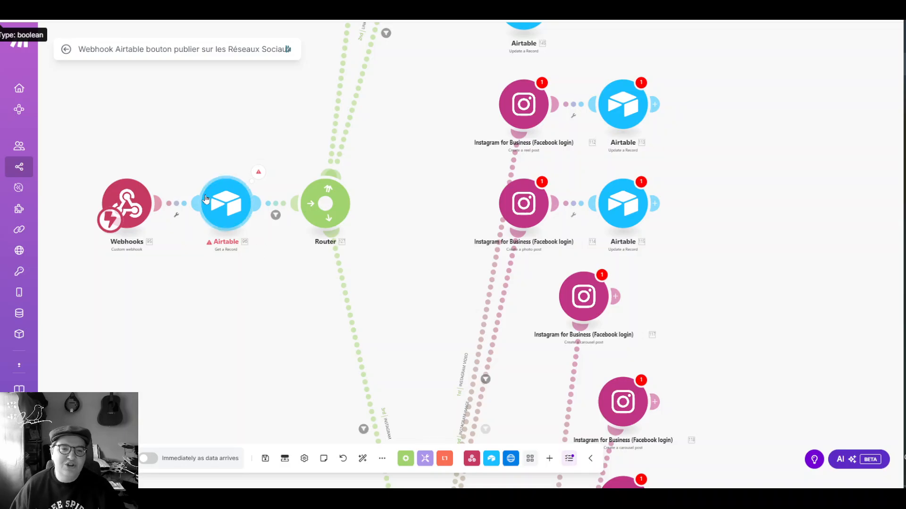
pyautogui.scroll(1, 224, 213)
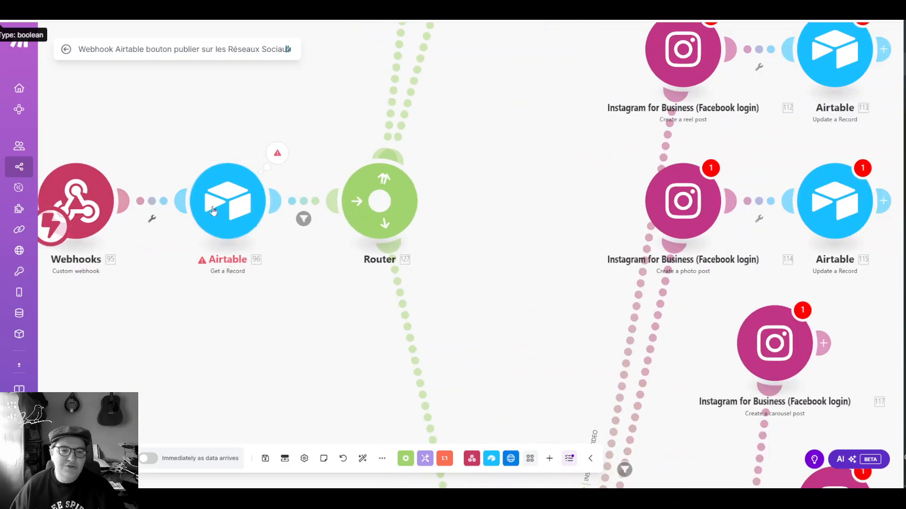
pyautogui.click(253, 225)
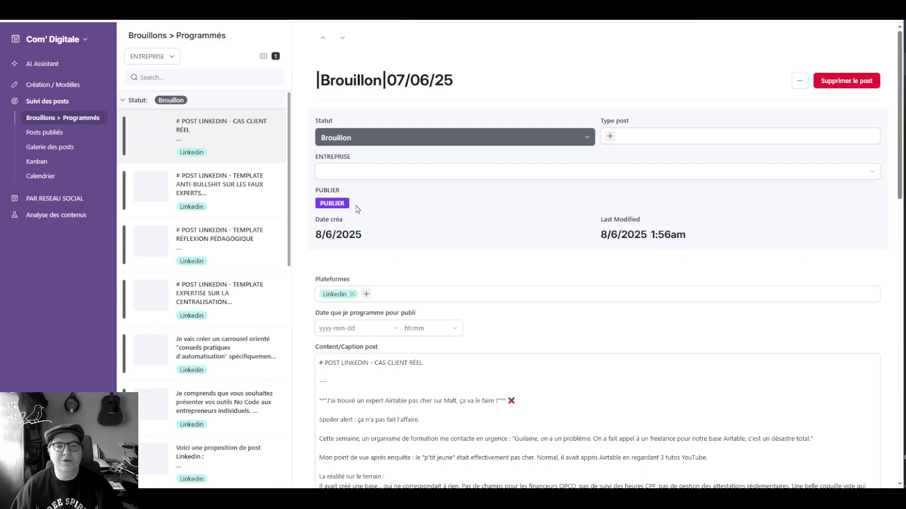
pyautogui.click(332, 203)
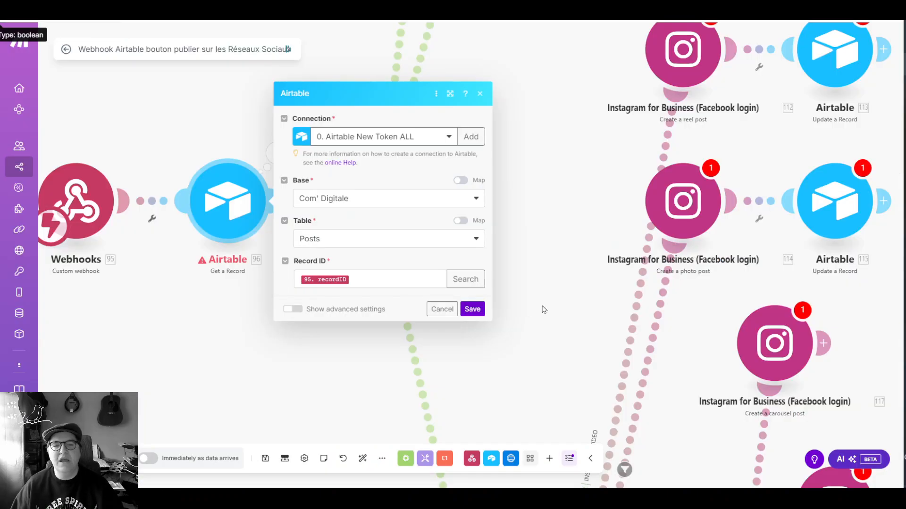
pyautogui.click(544, 309)
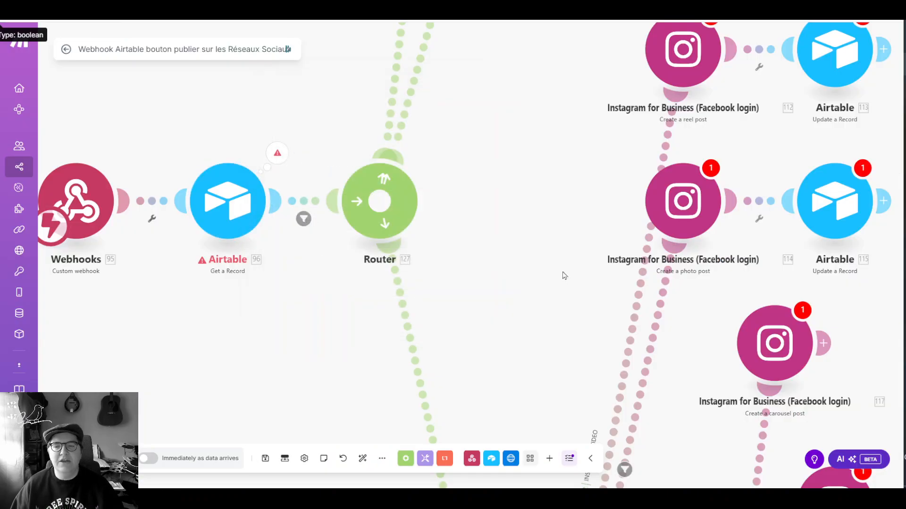
# - Inspect the INSTAGRAM route filter's conditions and the Airtable and webhook fields available for its Plateformes condition
pyautogui.scroll(-3, 531, 342)
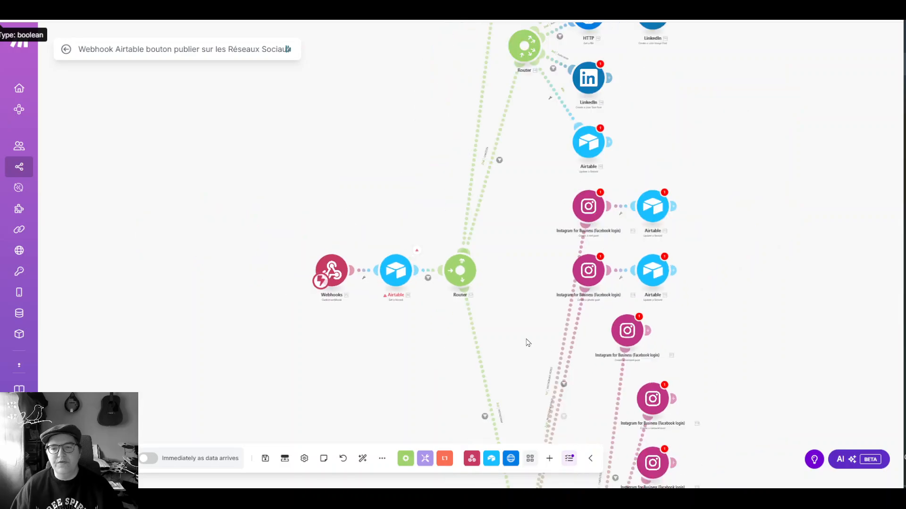
pyautogui.click(405, 236)
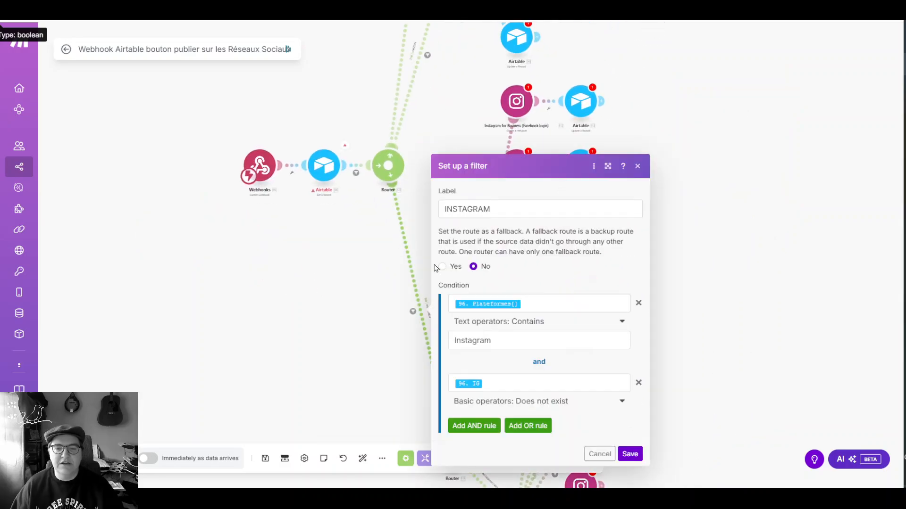
pyautogui.click(528, 304)
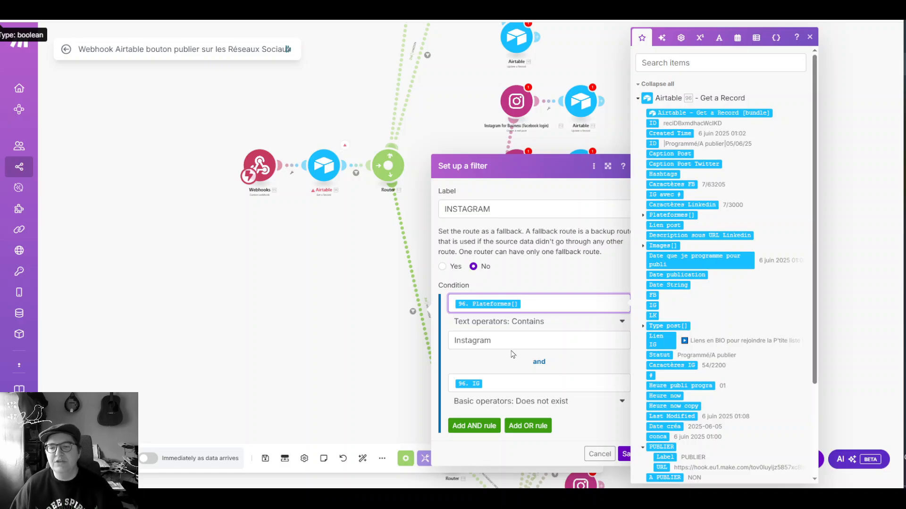
pyautogui.click(637, 99)
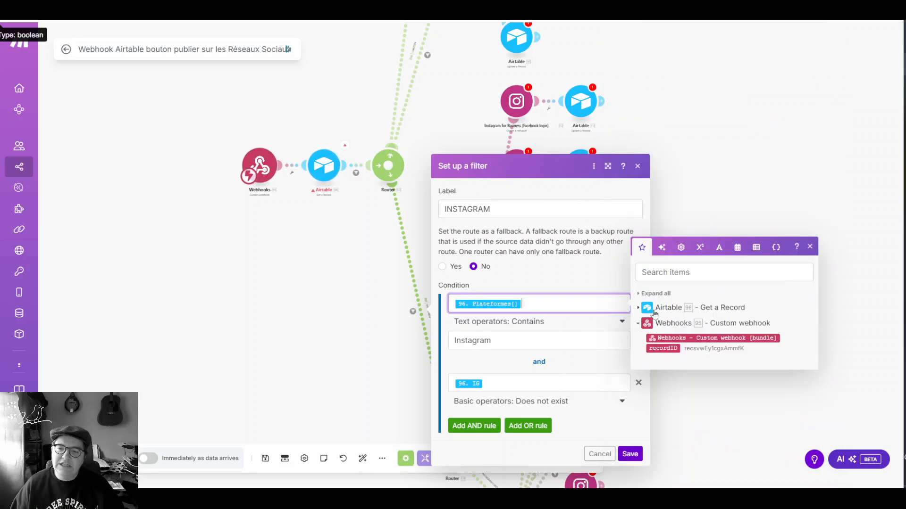
pyautogui.click(638, 308)
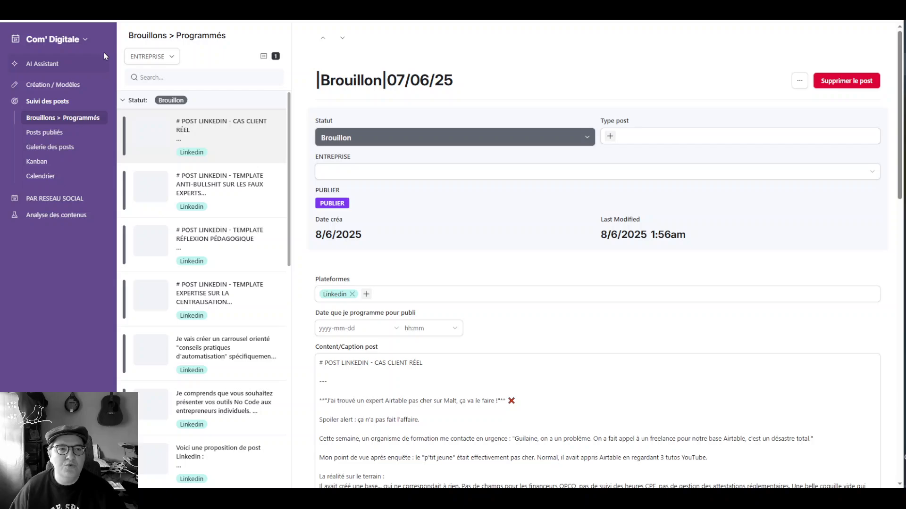
# - Switch to Airtable, open the Com' Digitale interface's underlying data, and view the Statut and Plateformes columns of the Posts publiés view
pyautogui.click(84, 38)
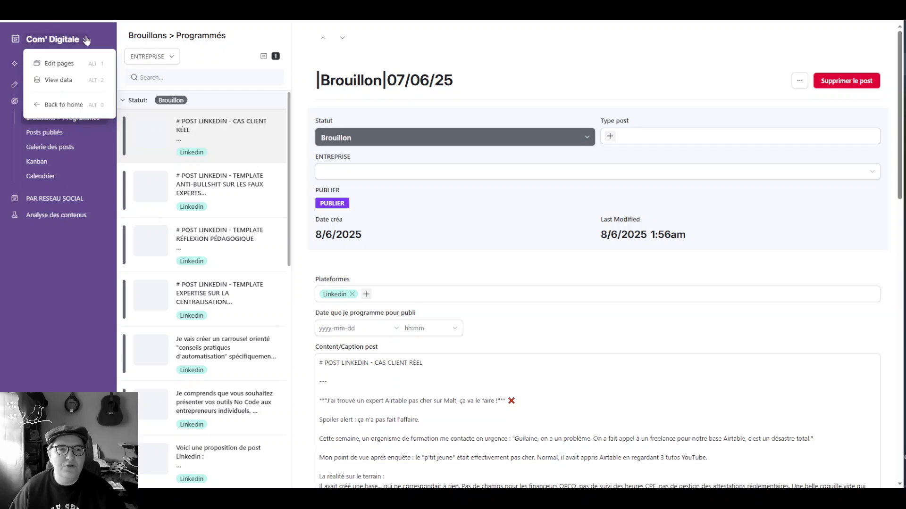
pyautogui.click(67, 81)
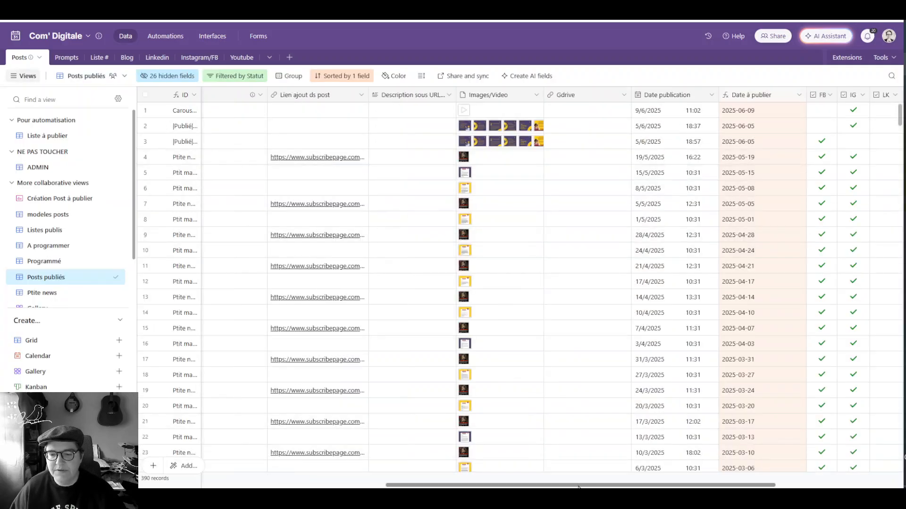
pyautogui.moveTo(578, 487); pyautogui.dragTo(407, 487)
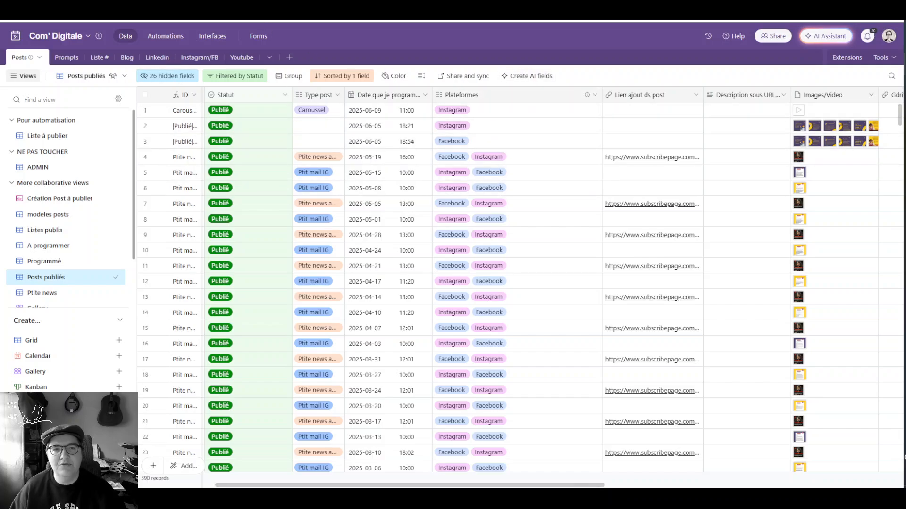
# - Examine the publication date columns and the FB, IG and LK checkbox columns of the Posts publiés records
pyautogui.hotkey('ctrl', 'Tab')
pyautogui.hotkey('ctrl', 'Tab')
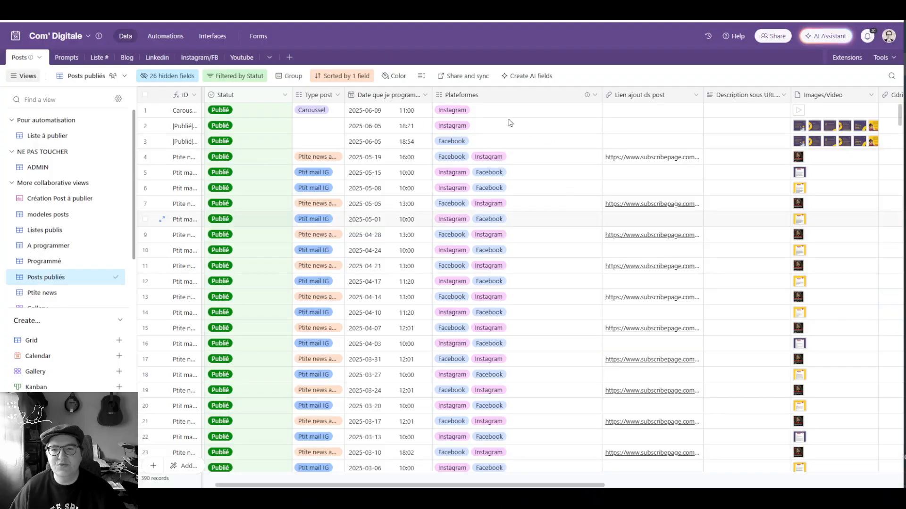
pyautogui.moveTo(579, 485); pyautogui.dragTo(814, 486)
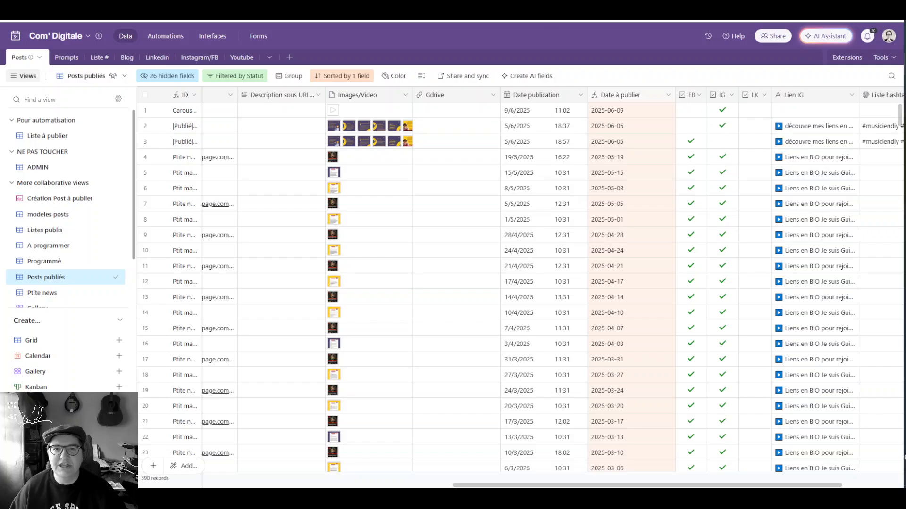
# - Switch back to Make, review the INSTAGRAM filter's Plateformes and IG conditions, and close the filter
pyautogui.hotkey('ctrl', 'Tab')
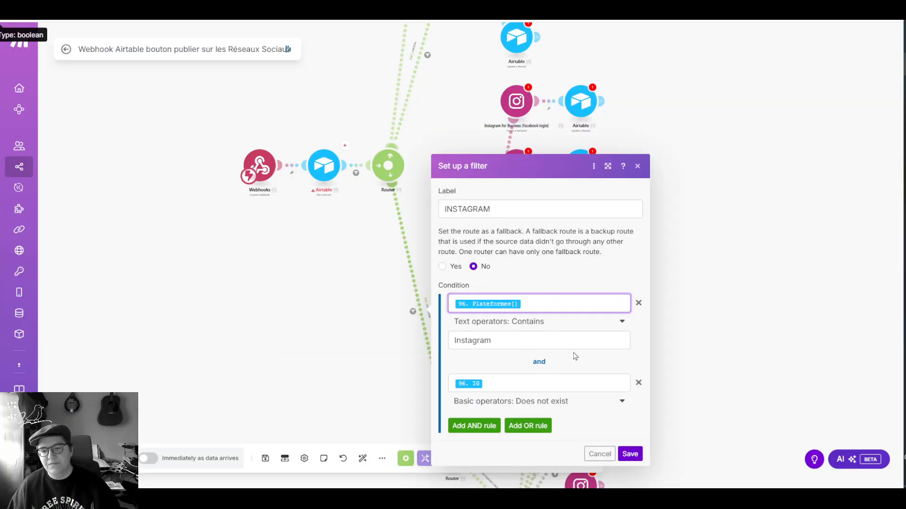
pyautogui.click(585, 366)
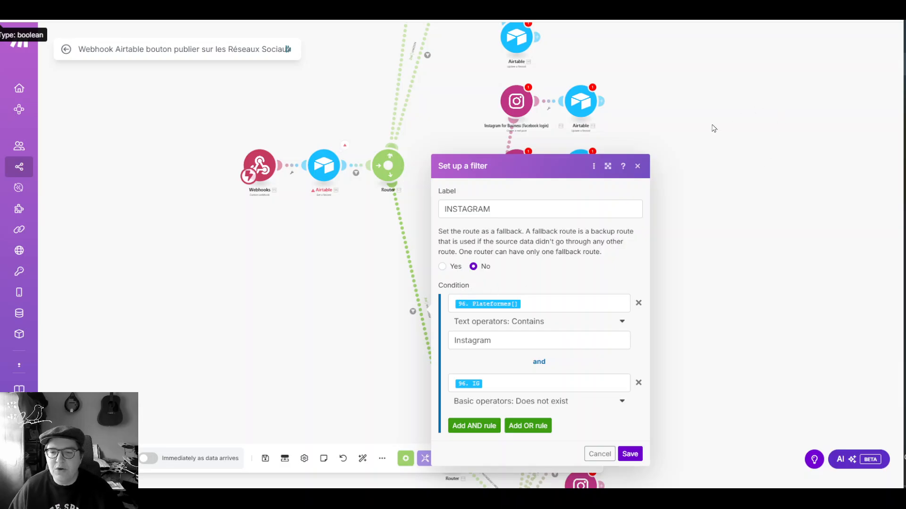
pyautogui.scroll(4, 479, 332)
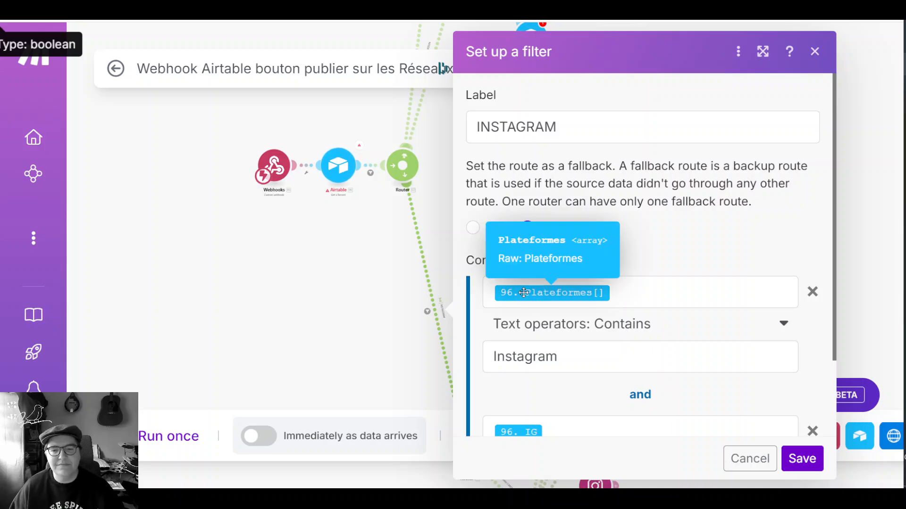
pyautogui.scroll(-4, 524, 293)
pyautogui.click(619, 467)
# - Inspect the Airtable Get a Record module and how the router leads to the Instagram branches
pyautogui.scroll(5, 322, 204)
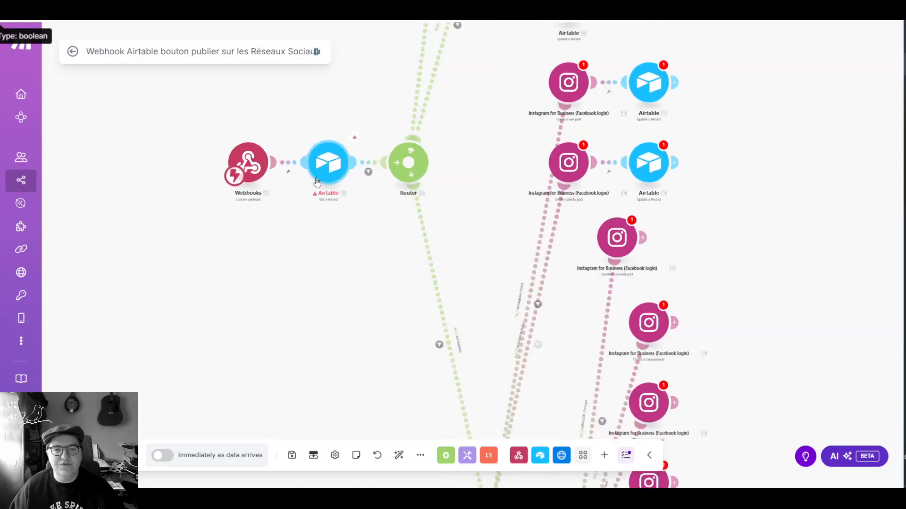
pyautogui.scroll(2, 322, 204)
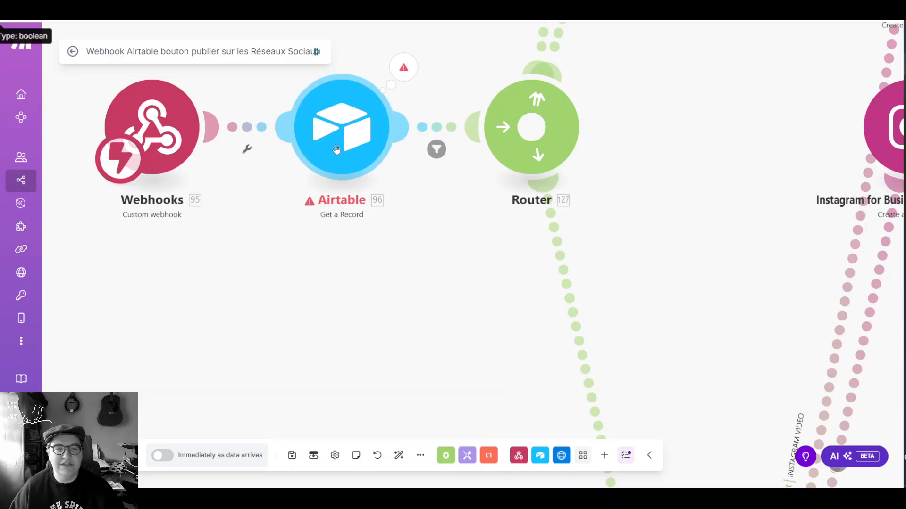
pyautogui.scroll(-2, 434, 248)
pyautogui.scroll(-4, 434, 247)
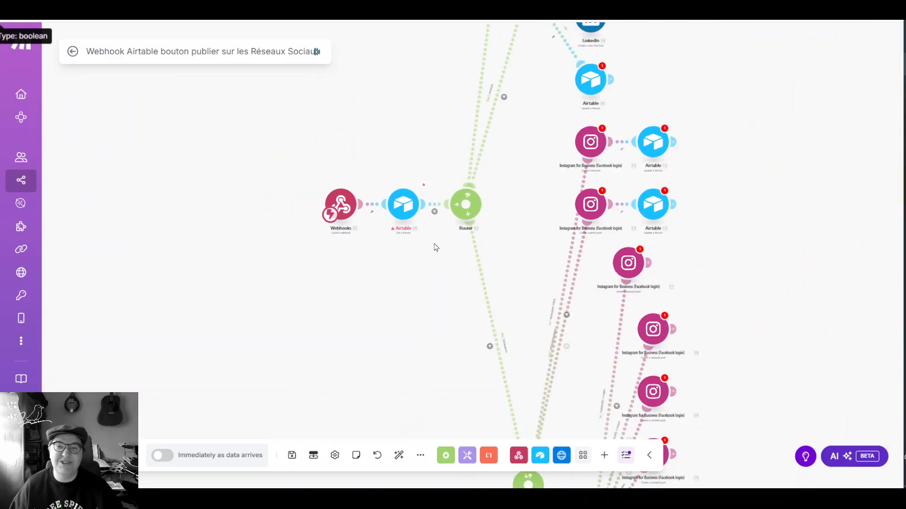
pyautogui.moveTo(517, 245); pyautogui.dragTo(320, 177)
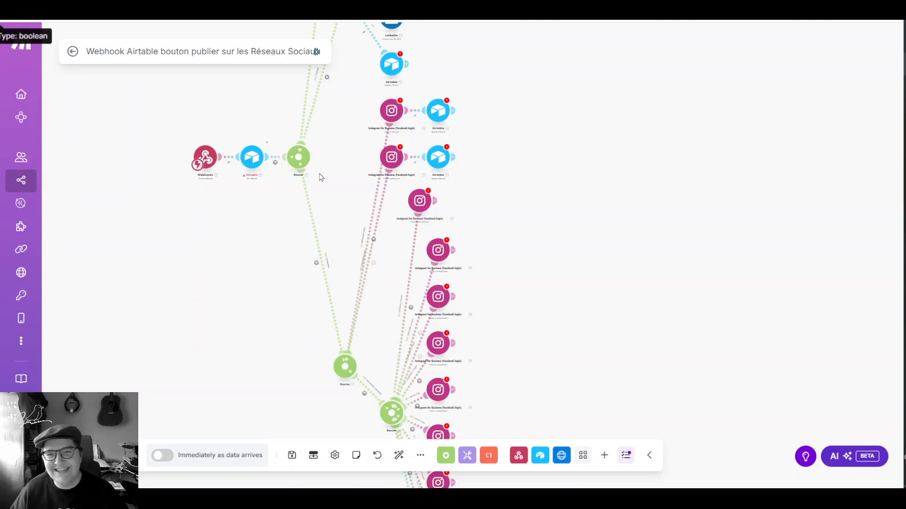
# - Review the Record ID and Statut settings of the Airtable update module after the Instagram photo post, and close it
pyautogui.click(437, 158)
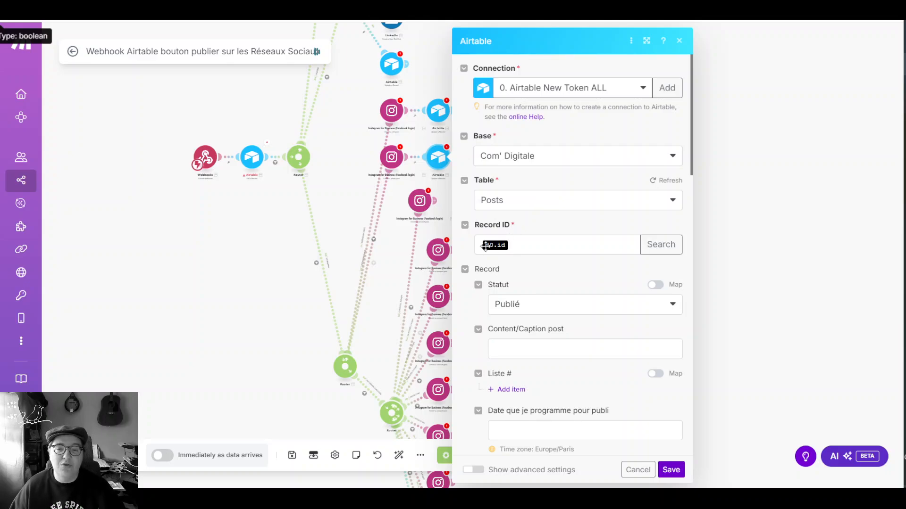
pyautogui.hotkey('ctrl', '+')
pyautogui.scroll(-4, 565, 313)
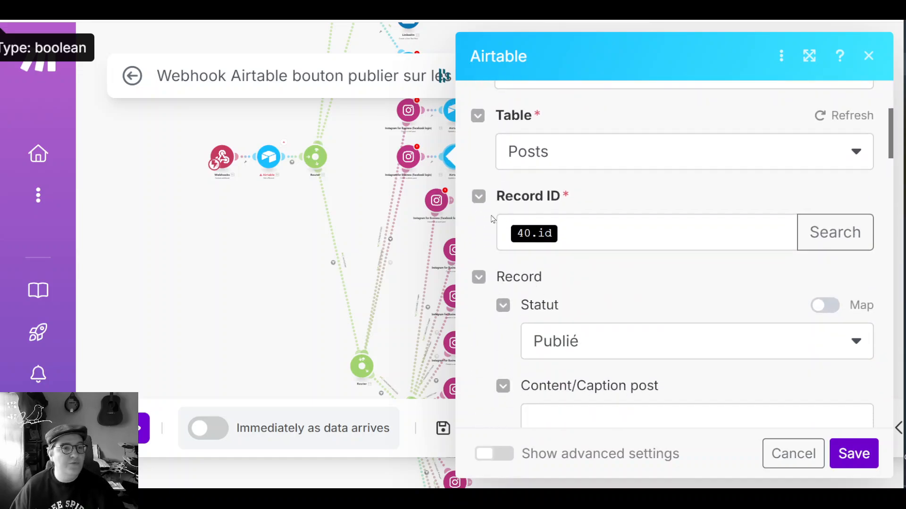
pyautogui.scroll(3, 258, 160)
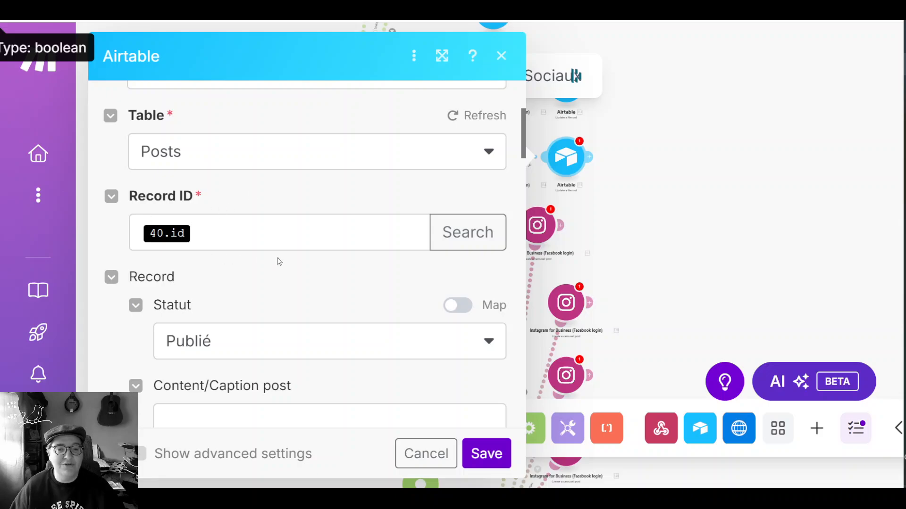
pyautogui.press('Escape')
# - Compare the Webhooks, Get a Record and Router modules with the modules of the Instagram branch
pyautogui.scroll(4, 302, 211)
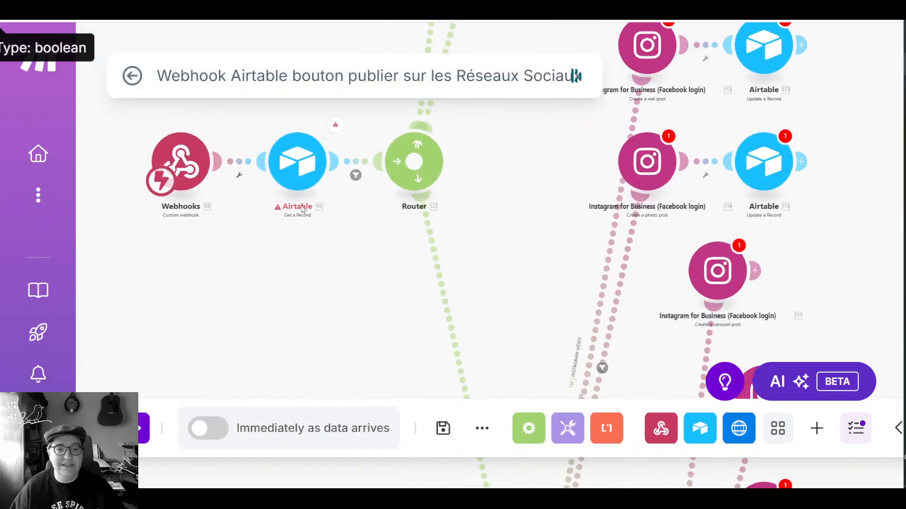
pyautogui.scroll(2, 302, 210)
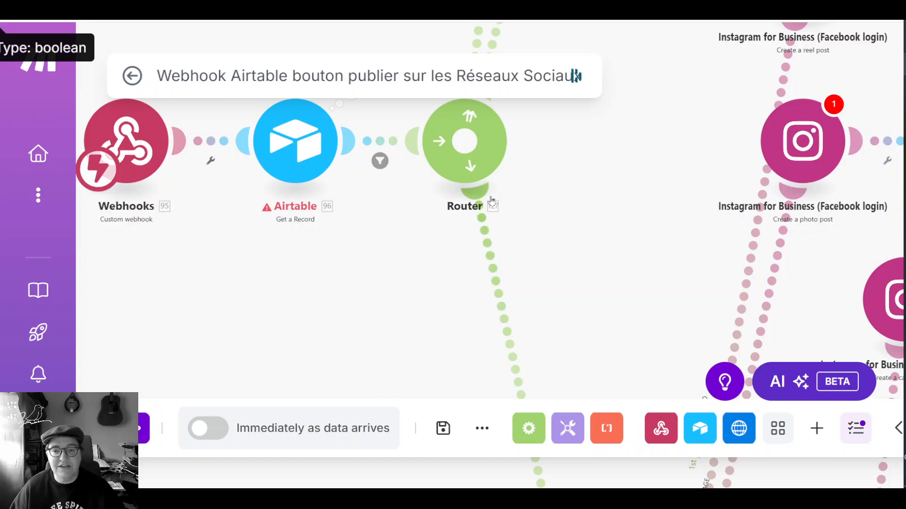
pyautogui.scroll(-3, 576, 221)
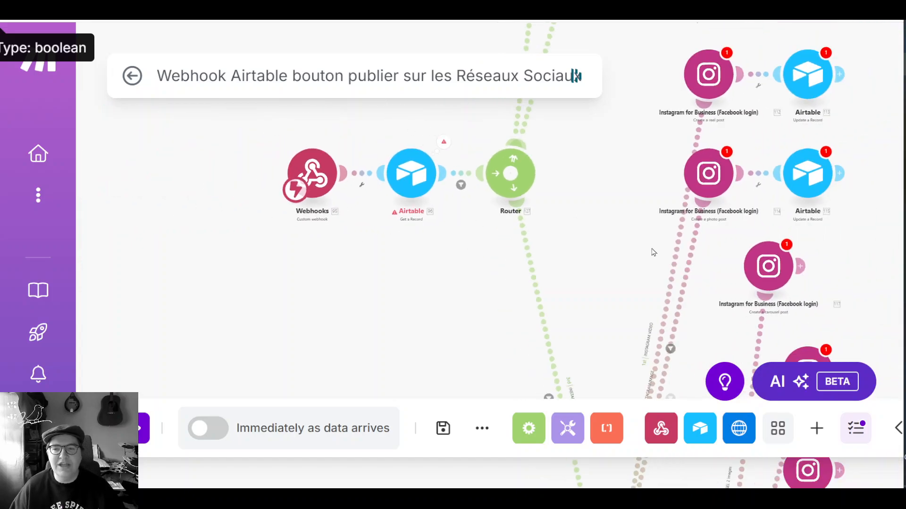
pyautogui.moveTo(654, 253); pyautogui.dragTo(384, 211)
pyautogui.scroll(-2, 385, 210)
pyautogui.moveTo(589, 191); pyautogui.dragTo(582, 251)
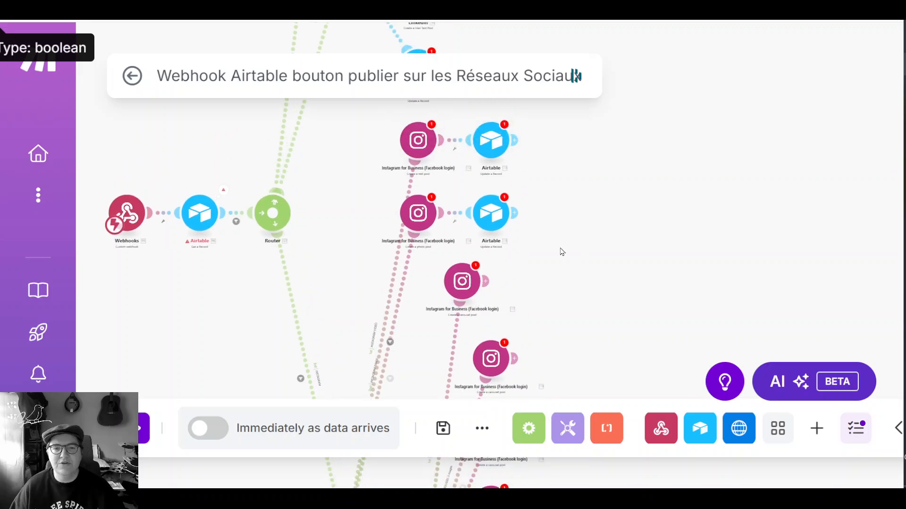
# - Inspect the Instagram reel post module's Video URL mapping and the available Get a Record fields, and close it without saving
pyautogui.click(491, 140)
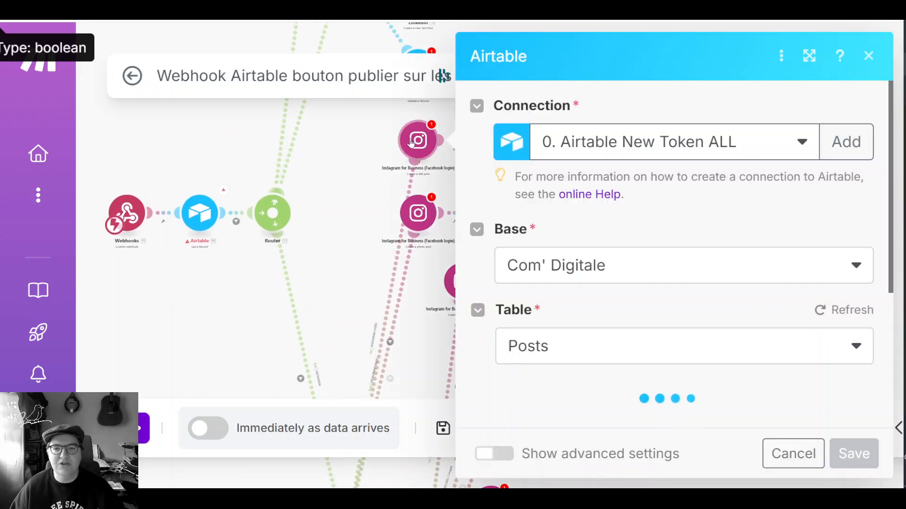
pyautogui.click(410, 142)
pyautogui.scroll(-3, 586, 265)
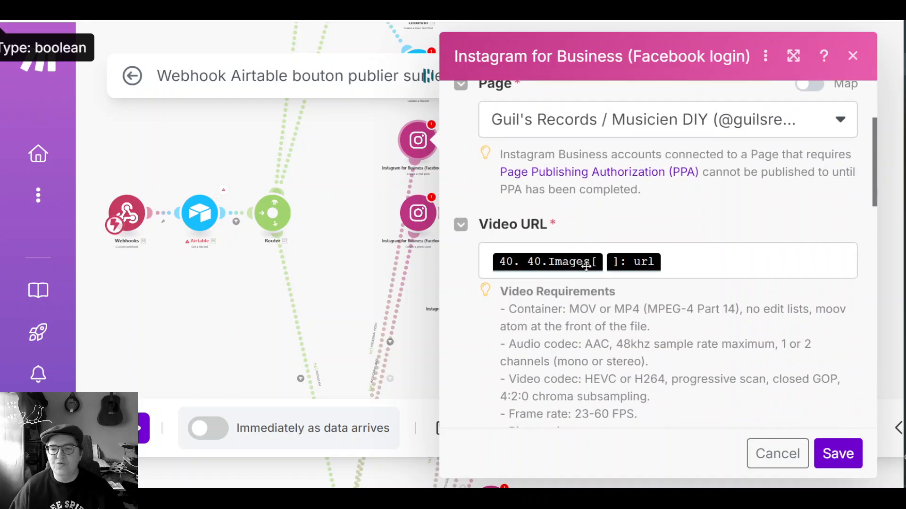
pyautogui.click(593, 266)
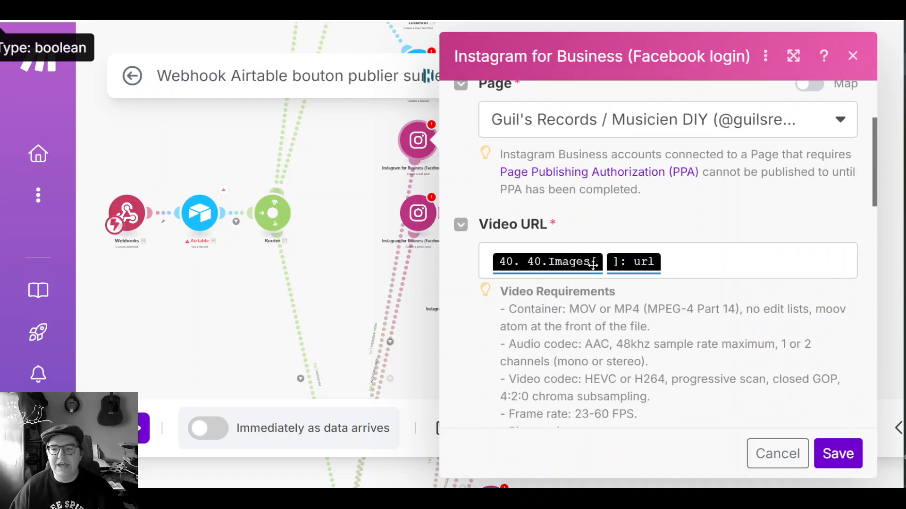
pyautogui.click(690, 264)
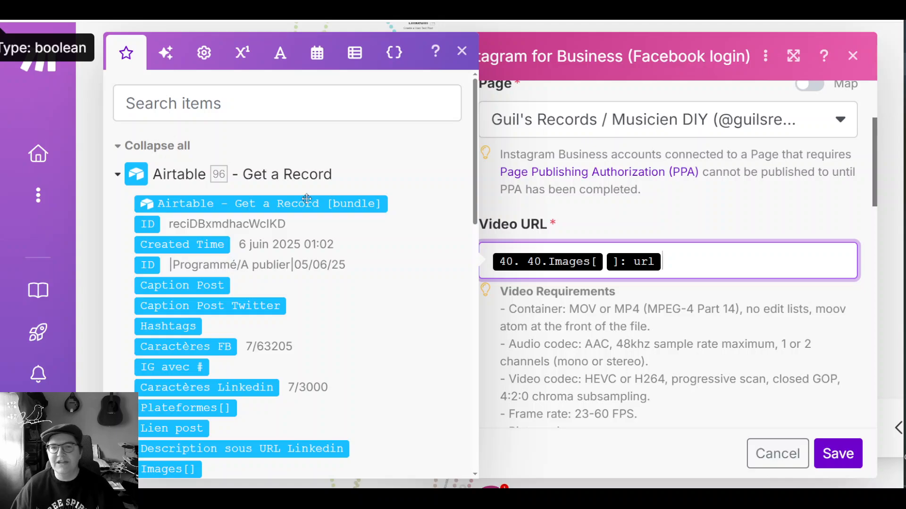
pyautogui.click(778, 455)
pyautogui.scroll(-3, 326, 283)
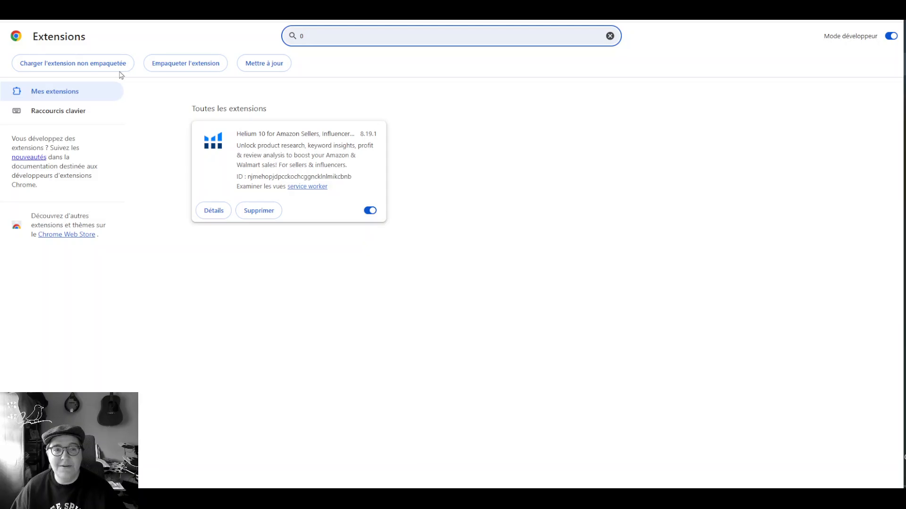
# - On Chrome's extensions page, clear the search, find Make DevTool among the installed extensions and open its details
pyautogui.press('BackSpace')
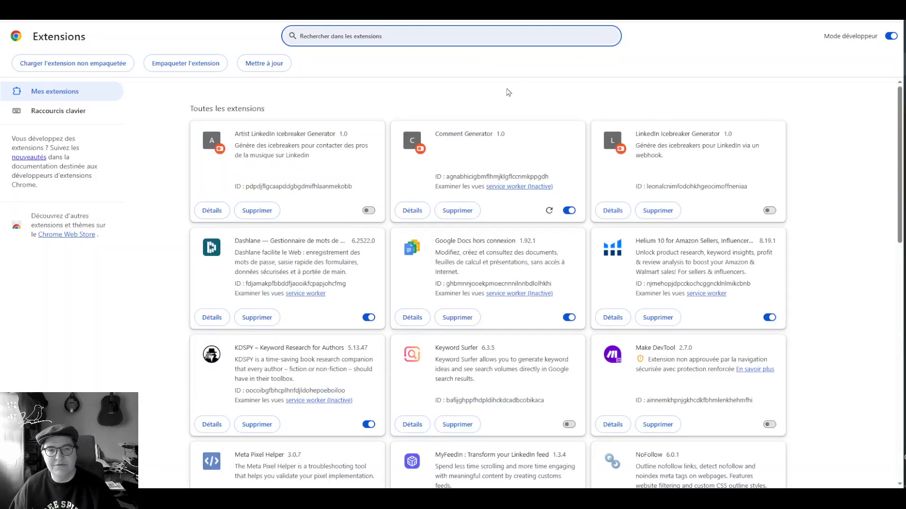
pyautogui.scroll(-3, 660, 265)
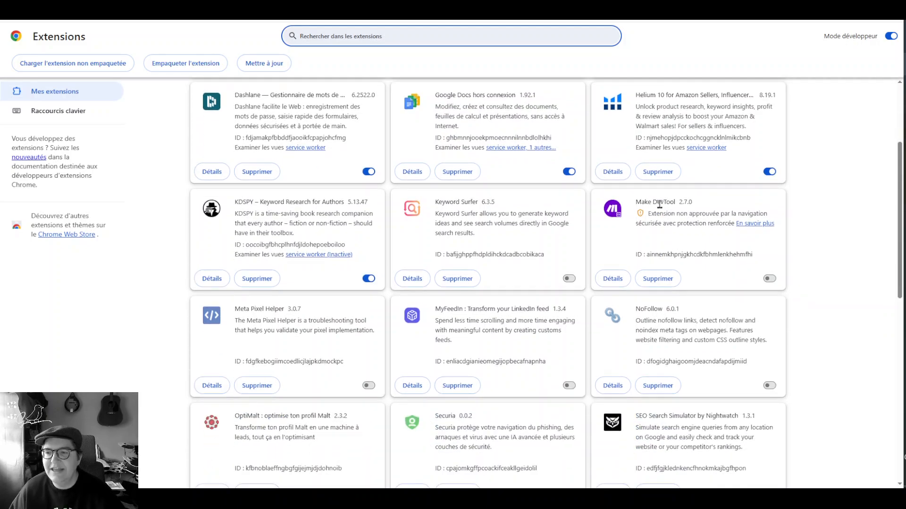
pyautogui.doubleClick(659, 203)
pyautogui.tripleClick(660, 203)
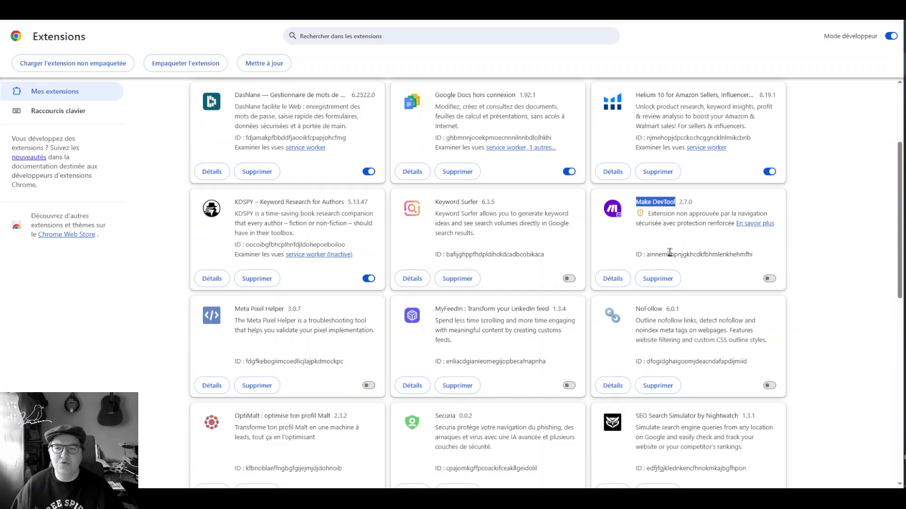
pyautogui.click(691, 239)
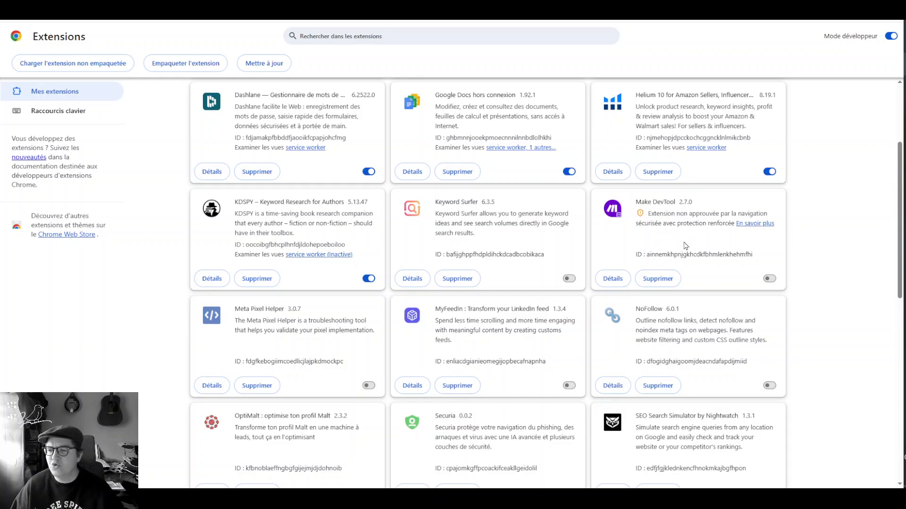
pyautogui.click(612, 279)
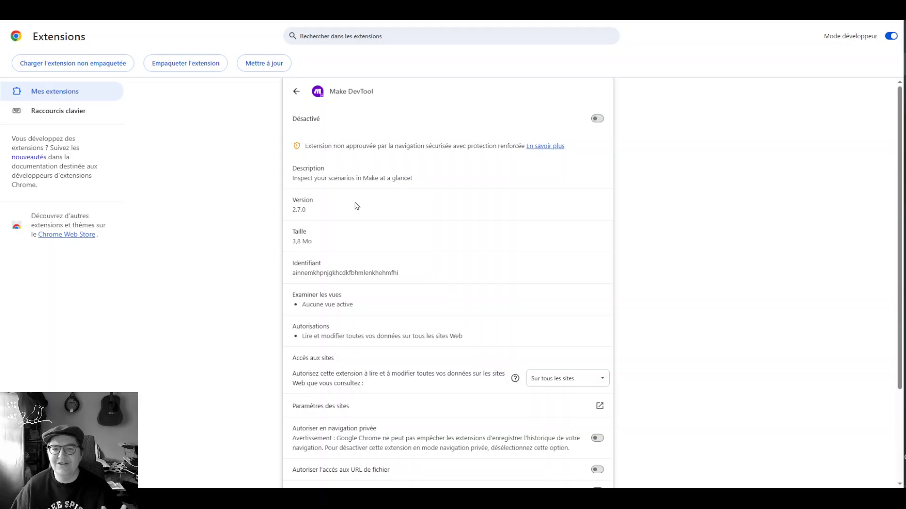
# - Copy the Make DevTool name, search the installed extensions for it and enable the extension
pyautogui.tripleClick(365, 90)
pyautogui.hotkey('ctrl', 'c')
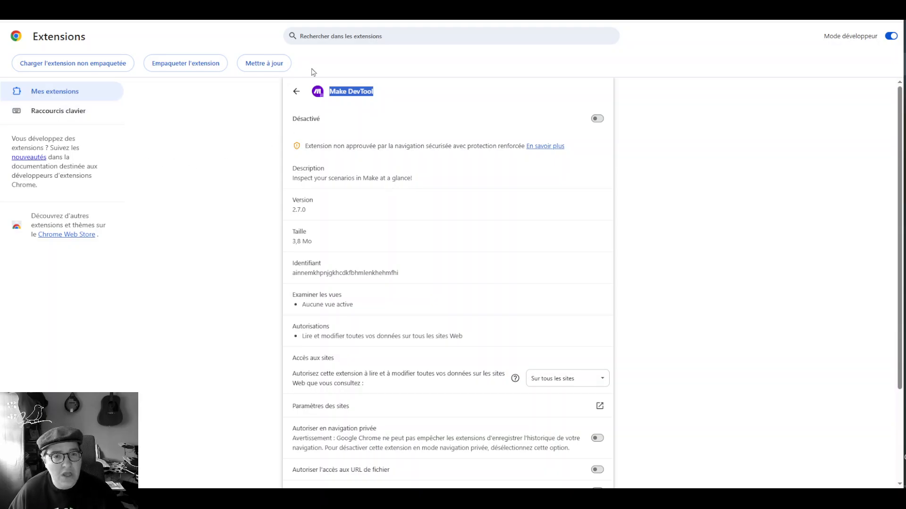
pyautogui.click(347, 34)
pyautogui.hotkey('ctrl', 'v')
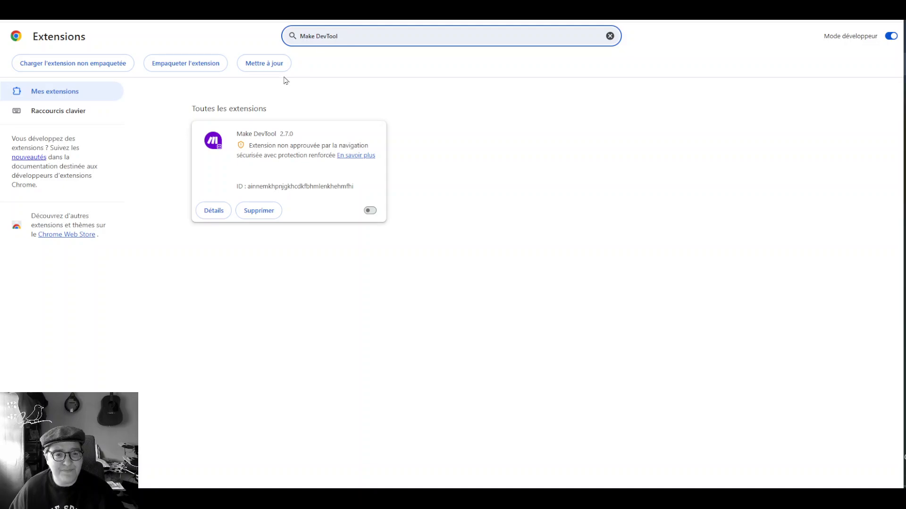
pyautogui.click(370, 210)
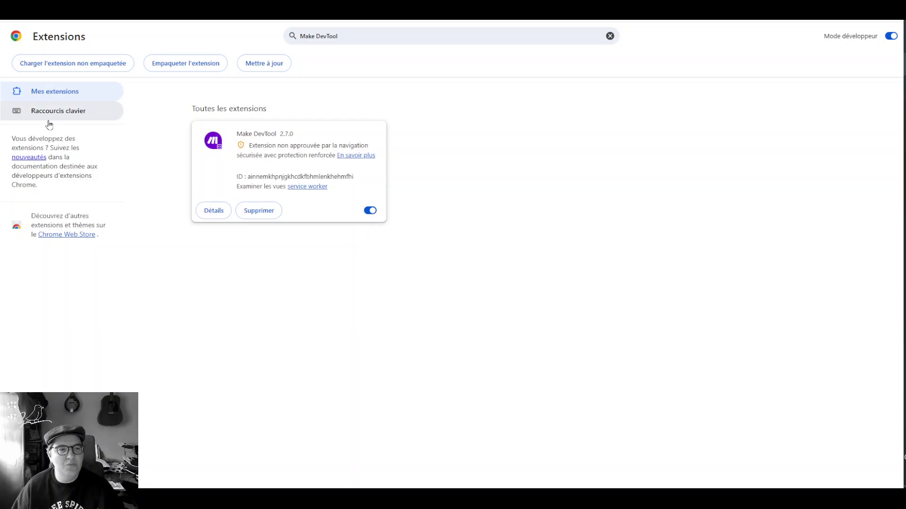
# - Open the Chrome Web Store, search for Make DevTool and view its extension page
pyautogui.click(77, 235)
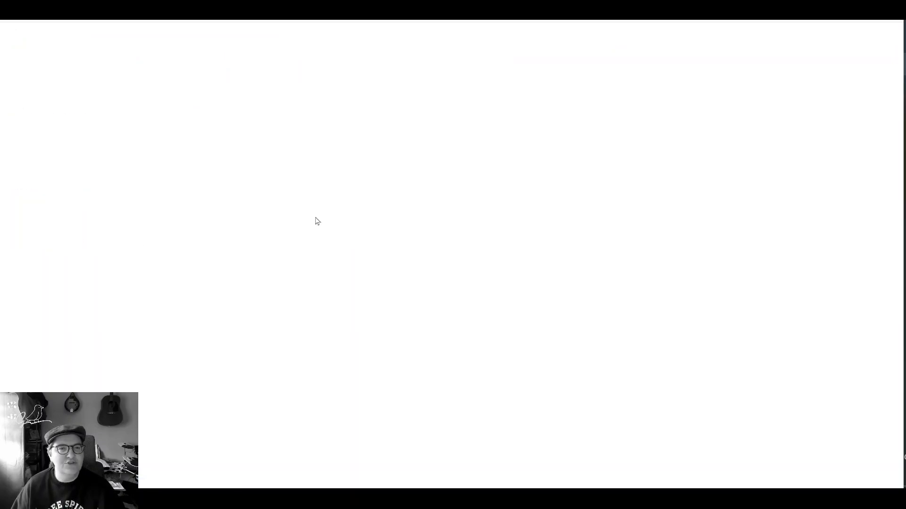
pyautogui.click(479, 42)
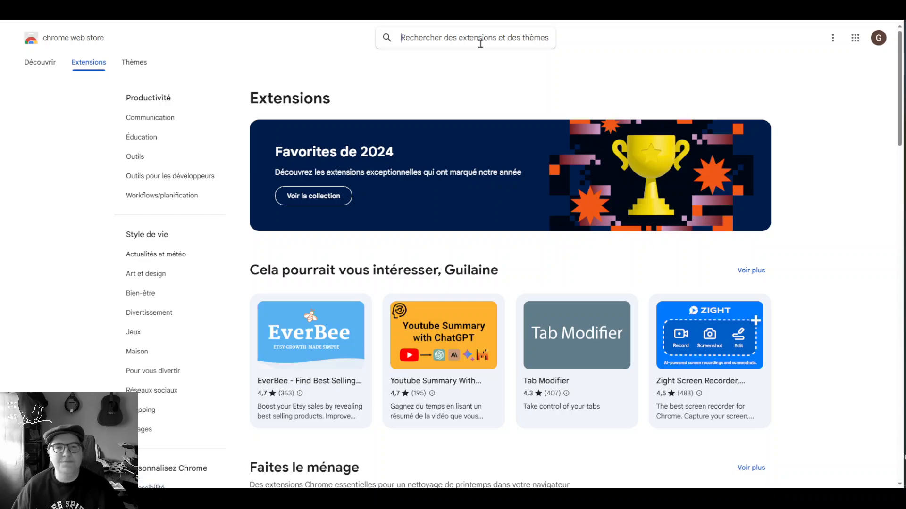
pyautogui.hotkey('ctrl', 'v')
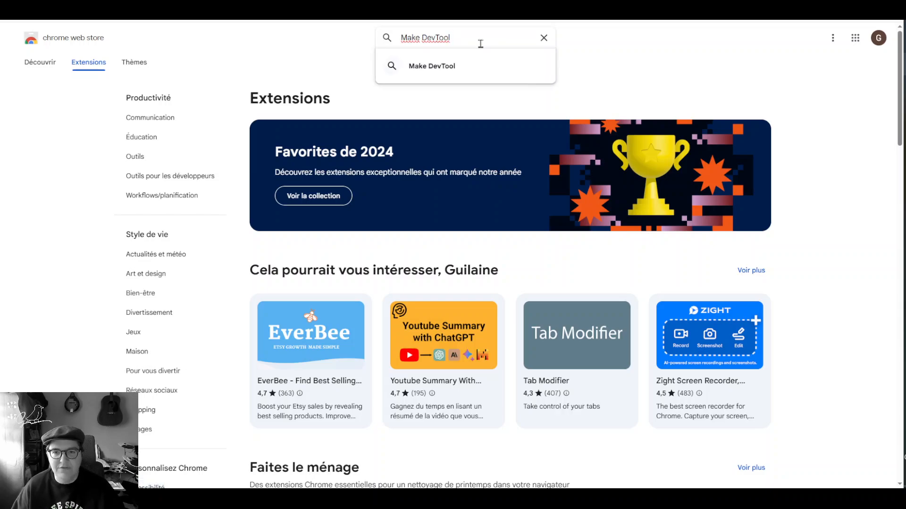
pyautogui.press('Return')
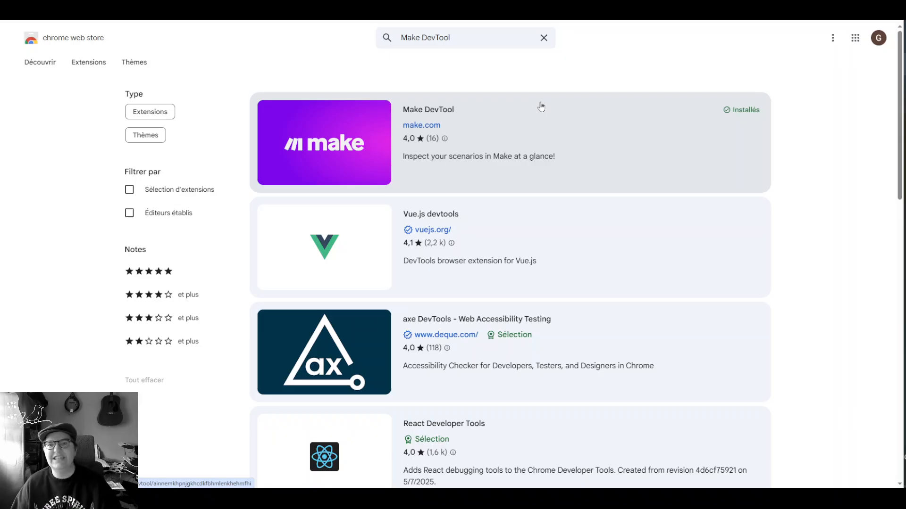
pyautogui.click(560, 136)
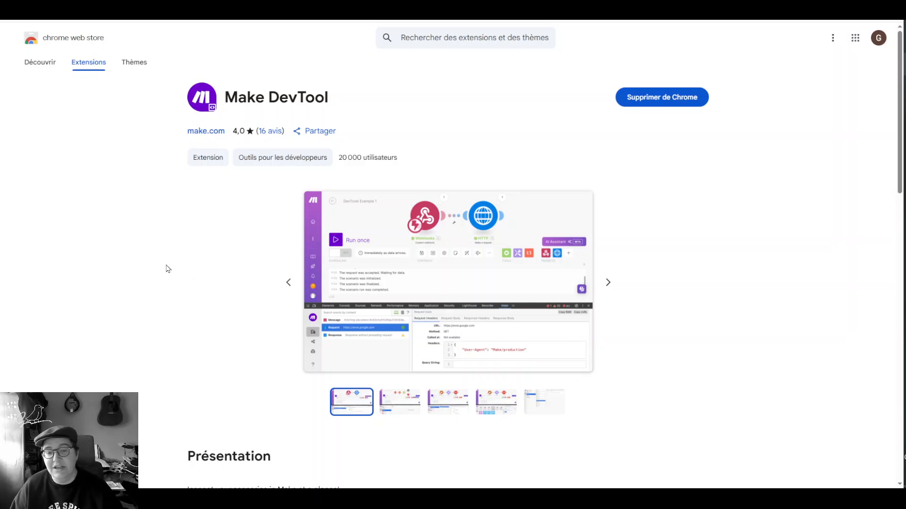
pyautogui.scroll(-3, 213, 200)
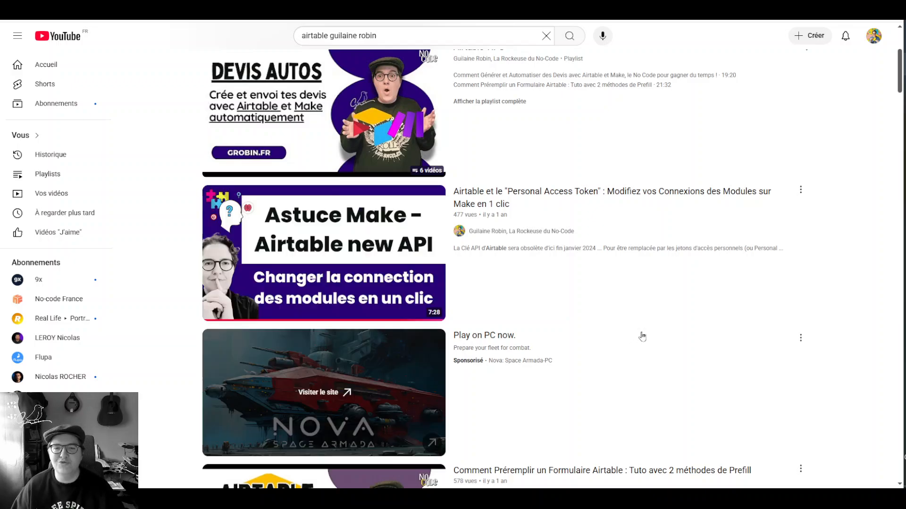
# - Open the YouTube video on Airtable's "Personal Access Token" and changing Make module connections in one click, and mute the site
pyautogui.moveTo(572, 305)
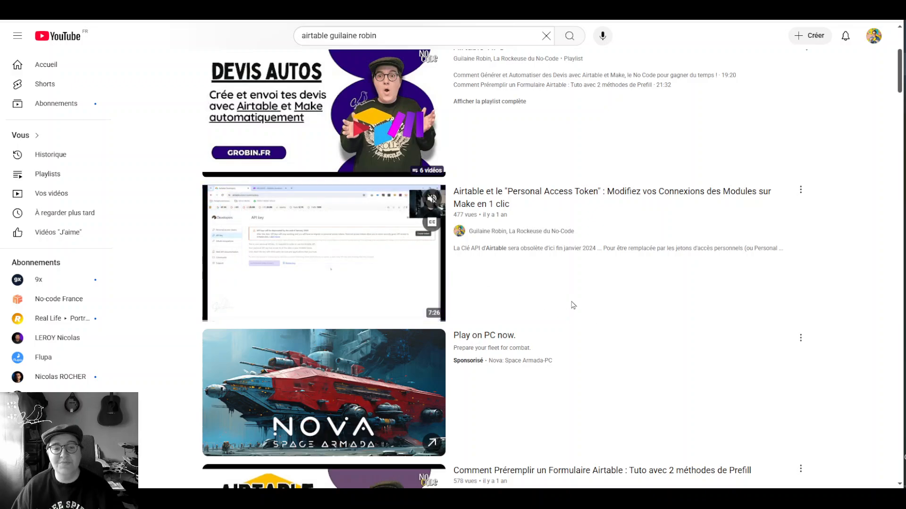
pyautogui.click(360, 224)
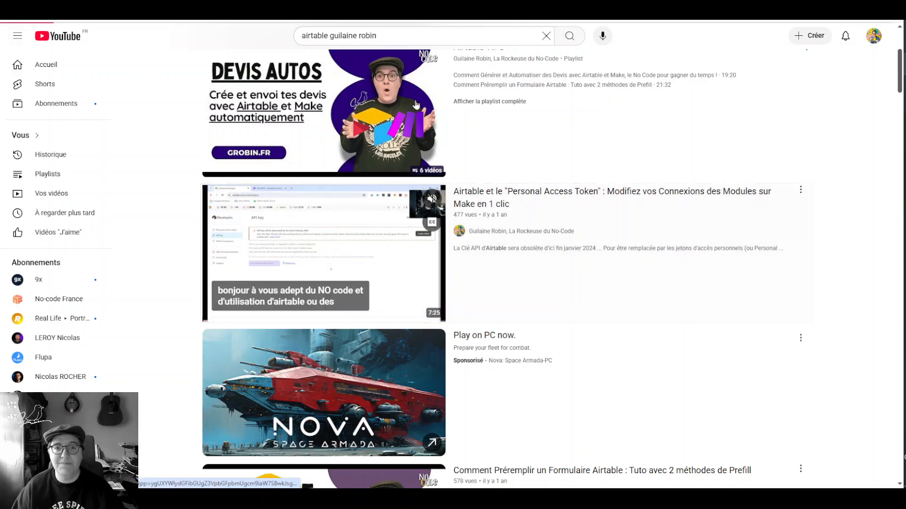
pyautogui.rightClick(594, 9)
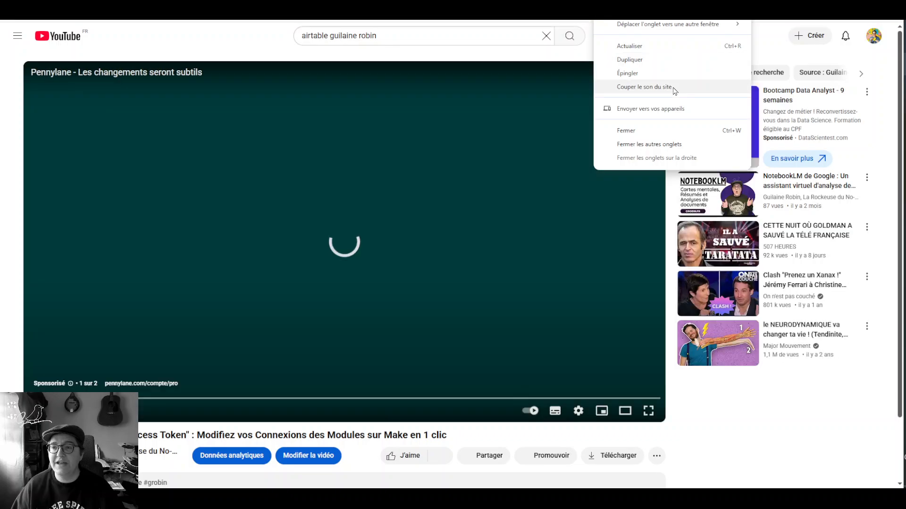
pyautogui.click(673, 89)
# - Expand the video's description to view its source links, including Devtools Integromat, and return to the player
pyautogui.scroll(-6, 259, 336)
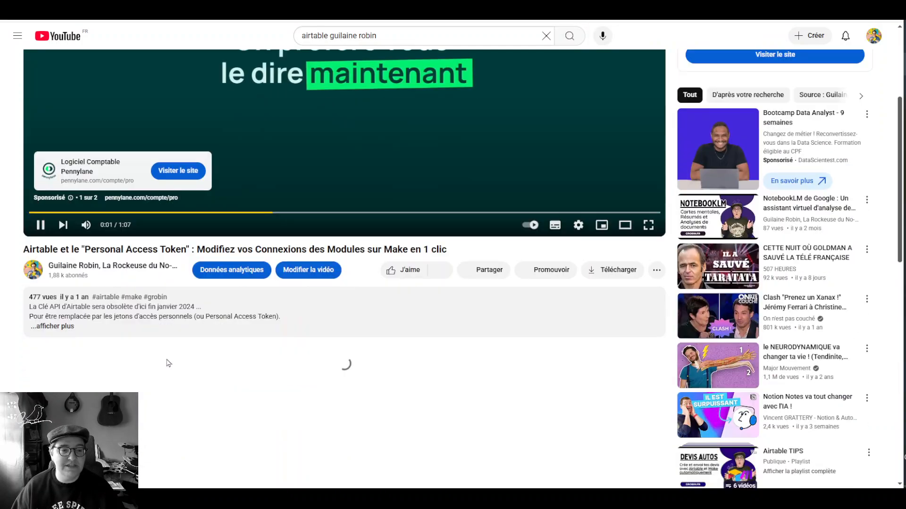
pyautogui.scroll(-1, 175, 328)
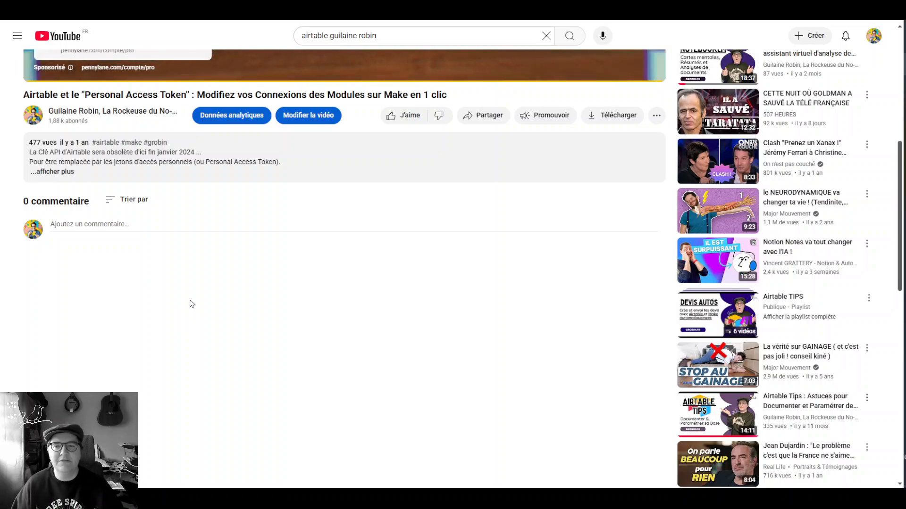
pyautogui.click(57, 174)
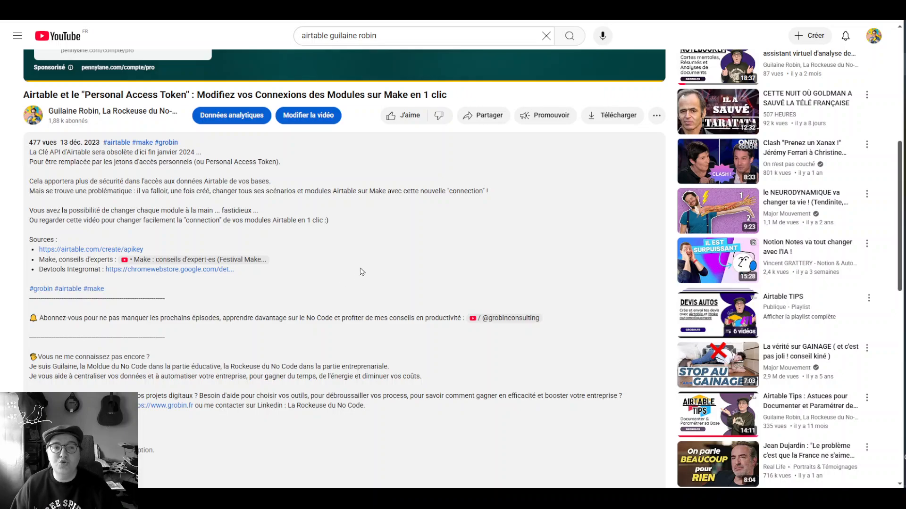
pyautogui.scroll(1, 415, 319)
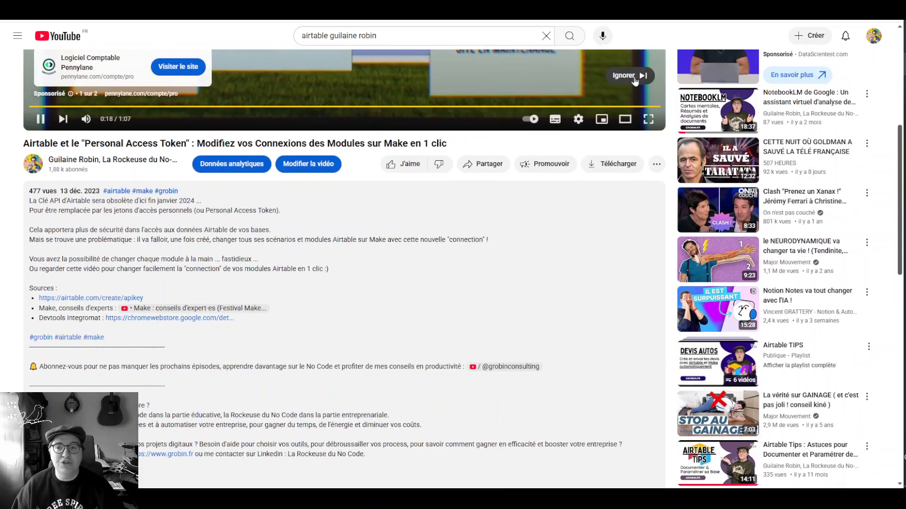
pyautogui.scroll(5, 423, 324)
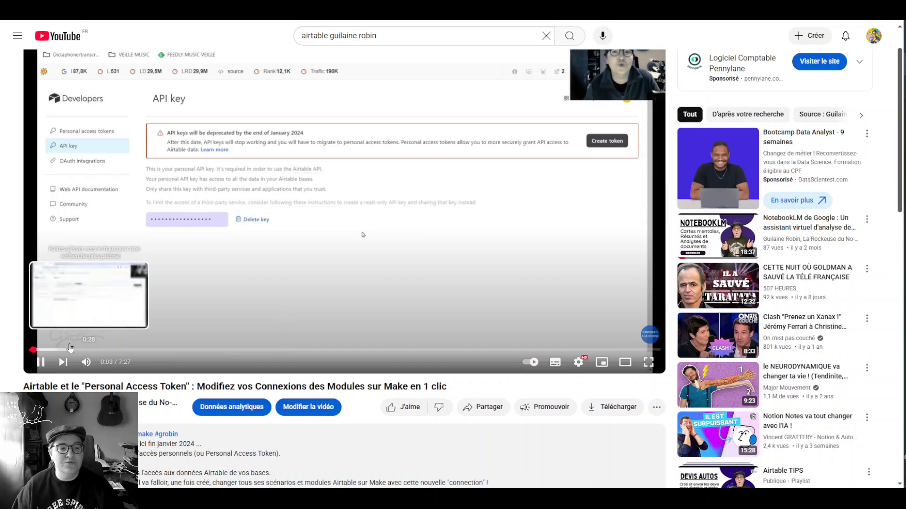
# - Skim through the video to the parts demonstrating Swap Connection in the developer tools and the Airtable module's connection
pyautogui.click(160, 349)
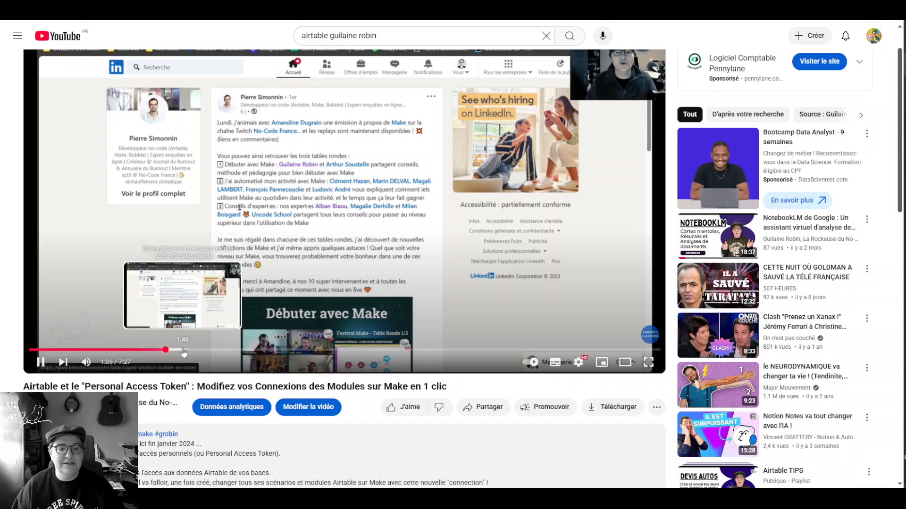
pyautogui.click(211, 350)
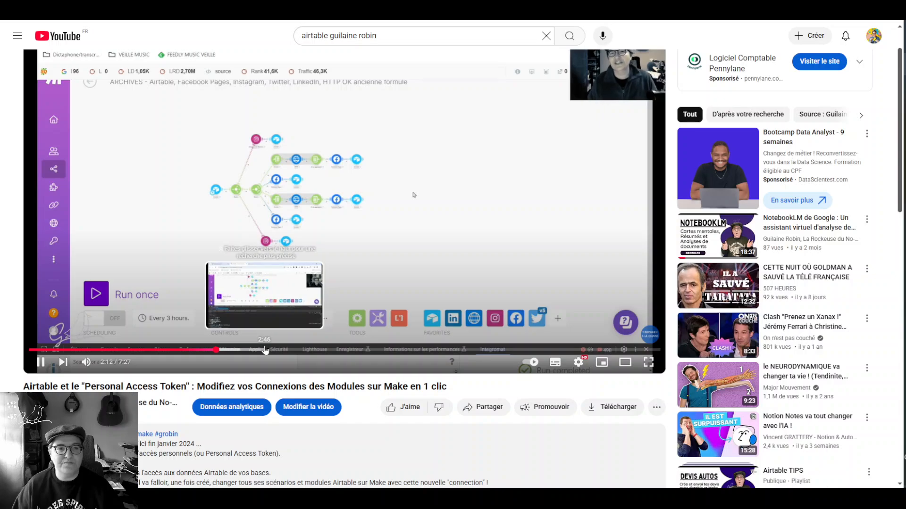
pyautogui.click(265, 350)
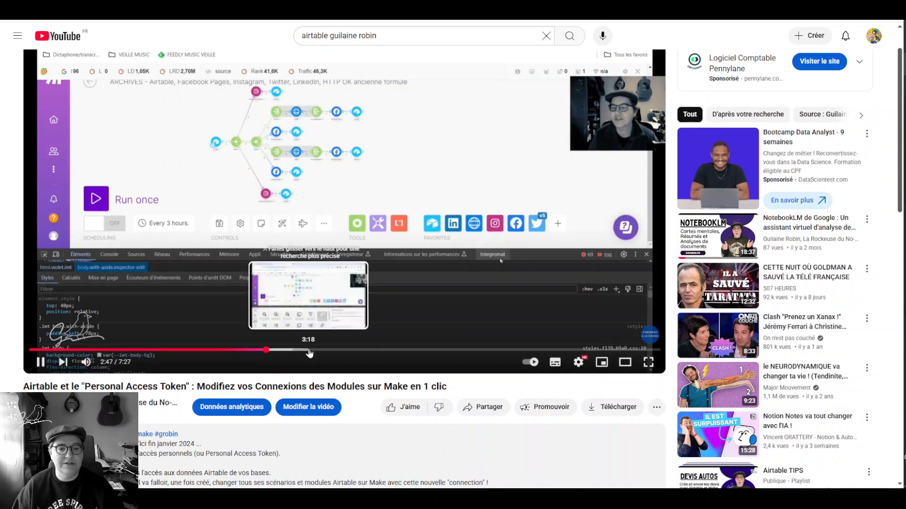
pyautogui.click(308, 350)
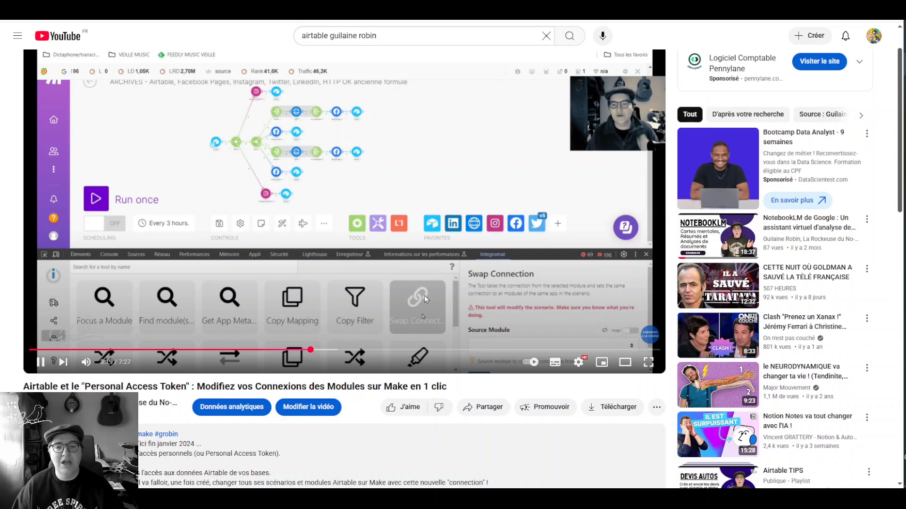
pyautogui.scroll(1, 372, 320)
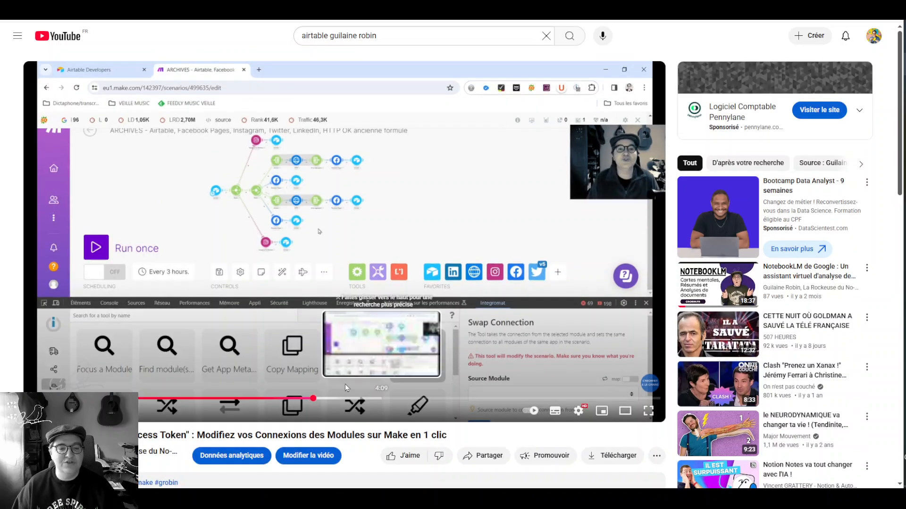
pyautogui.click(362, 398)
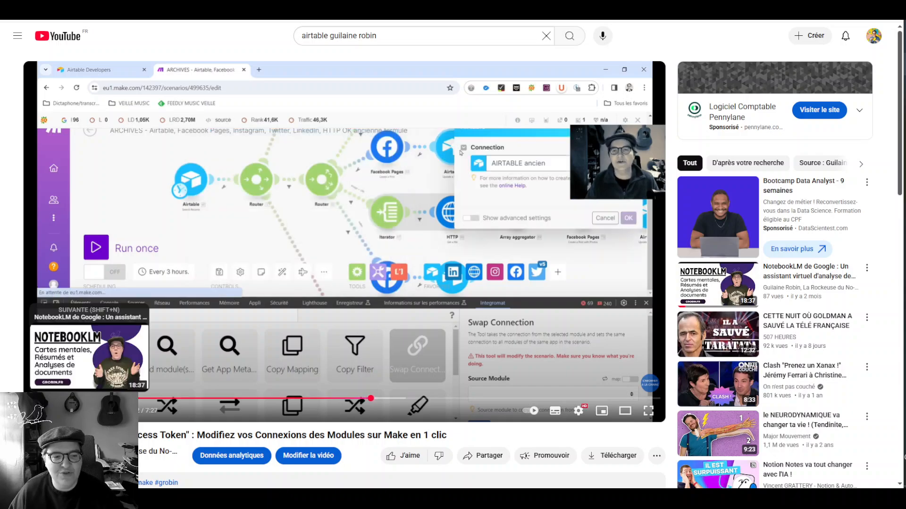
# - Review the Make DevTool presentation on its Chrome Web Store page
pyautogui.scroll(-2, 99, 364)
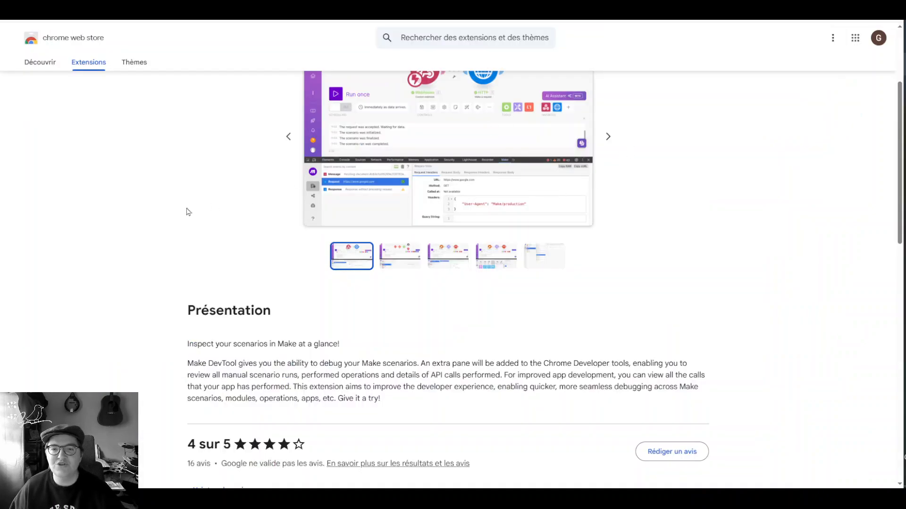
pyautogui.scroll(3, 194, 227)
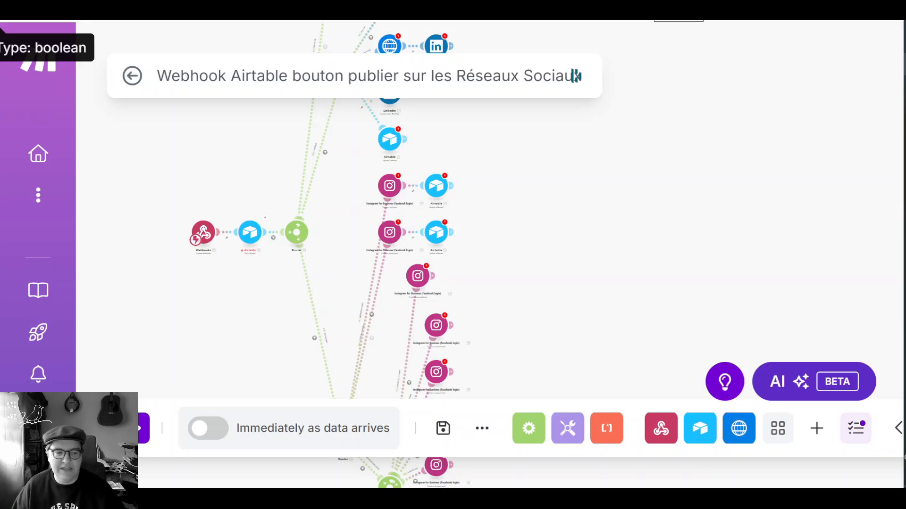
pyautogui.rightClick(645, 4)
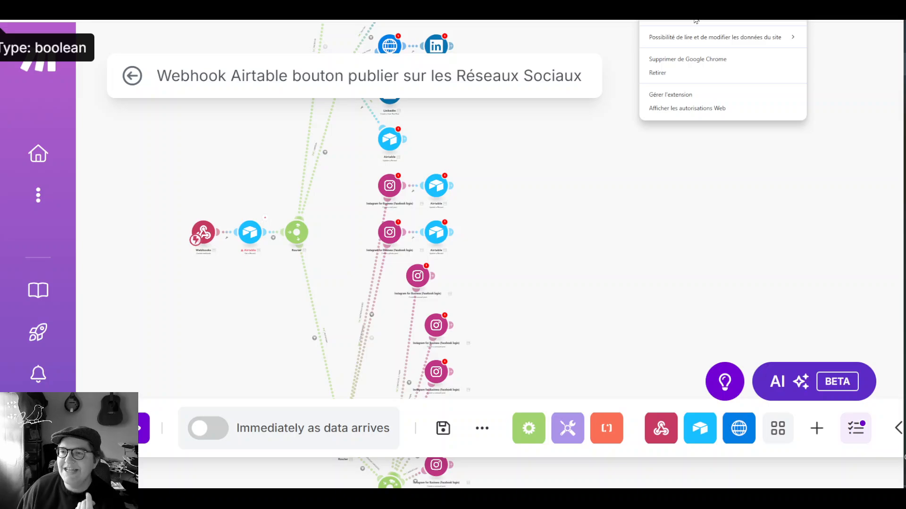
pyautogui.click(695, 21)
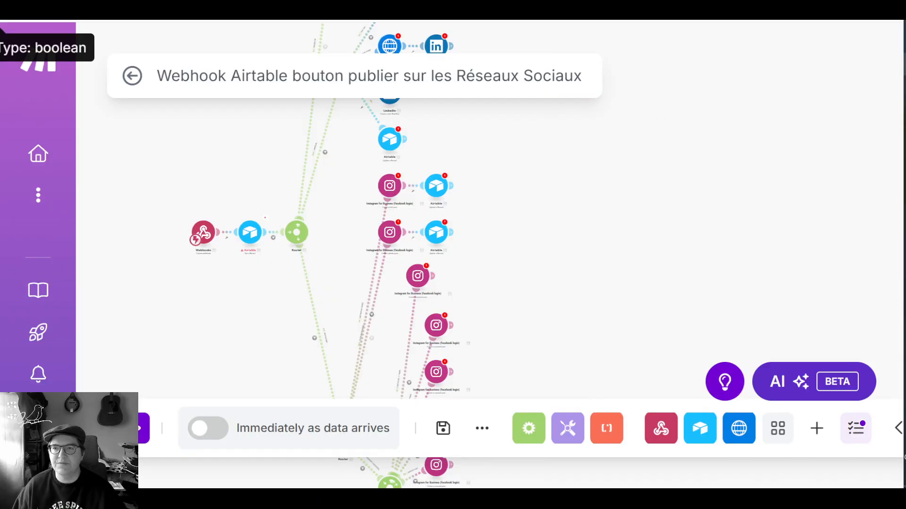
pyautogui.rightClick(640, 7)
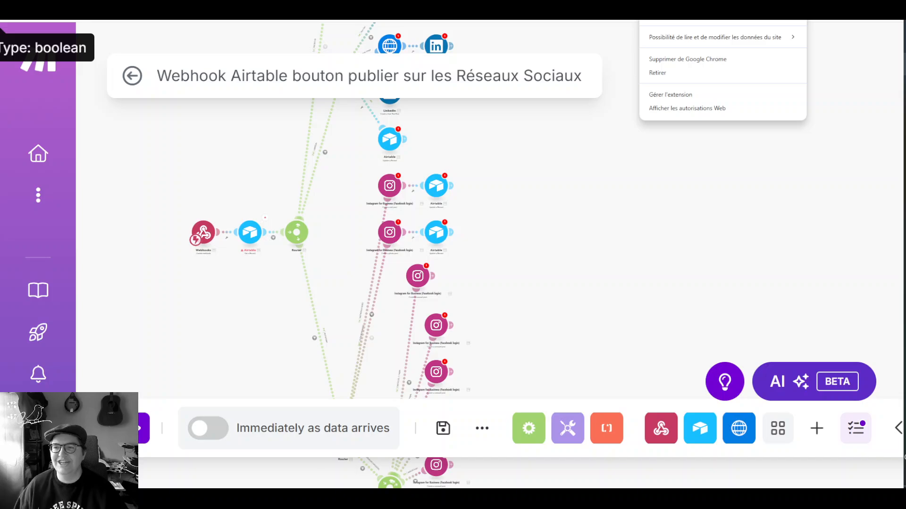
# - Open Chrome's developer tools on the Make scenario "Webhook Airtable bouton publier sur les Réseaux Sociaux"
pyautogui.click(899, 23)
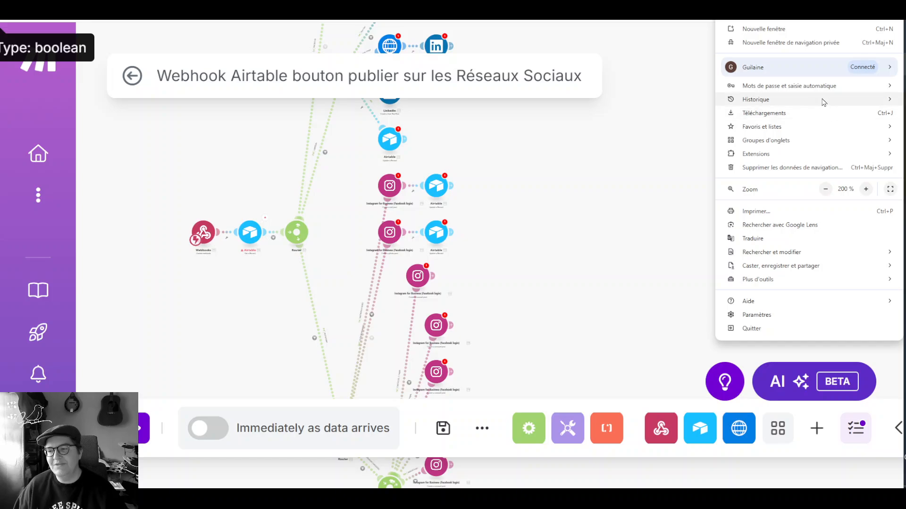
pyautogui.moveTo(804, 103)
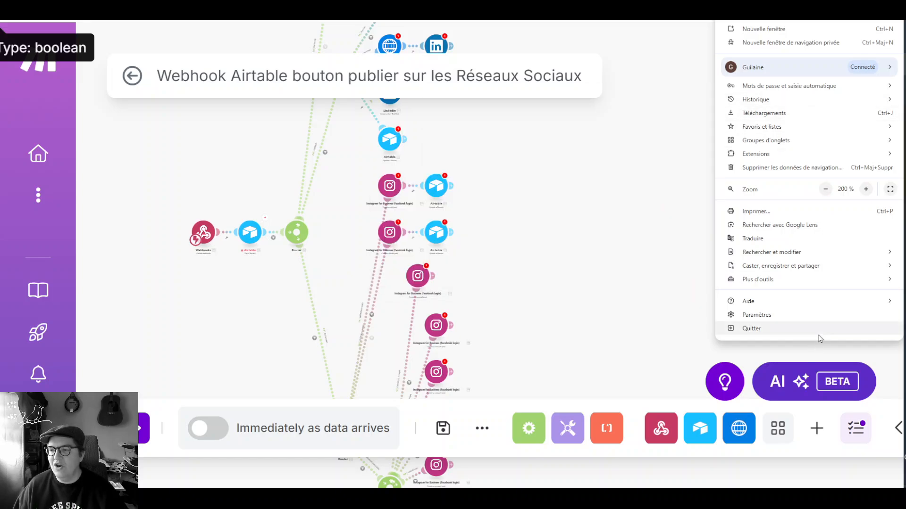
pyautogui.moveTo(841, 280)
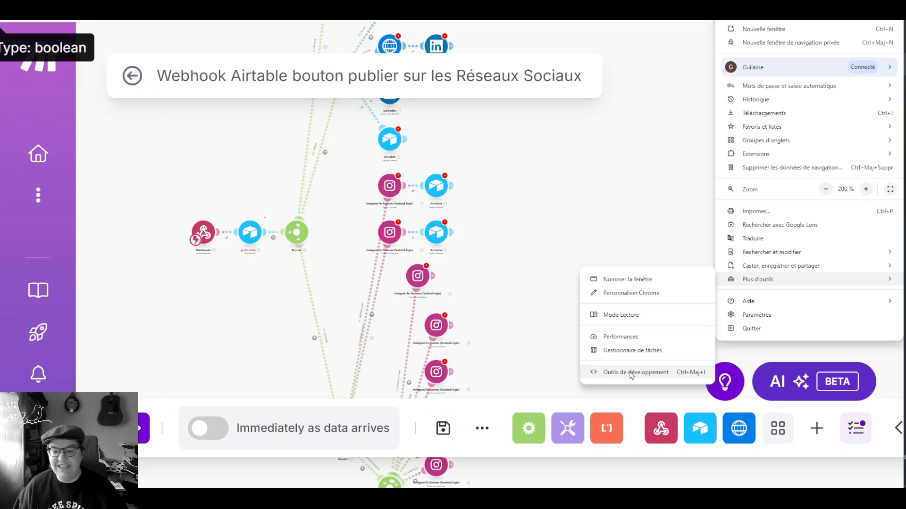
pyautogui.click(631, 374)
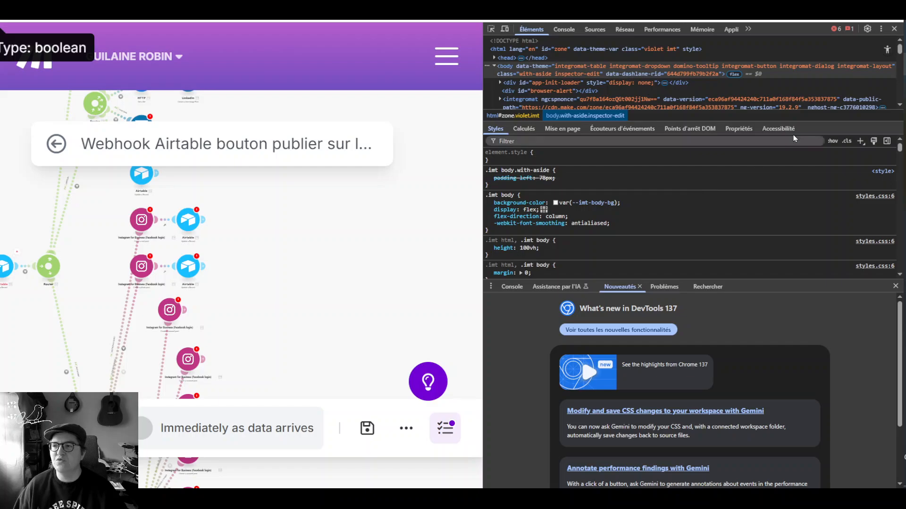
# - Show the Make panel in the developer tools and move it to first place, ahead of Éléments
pyautogui.click(749, 29)
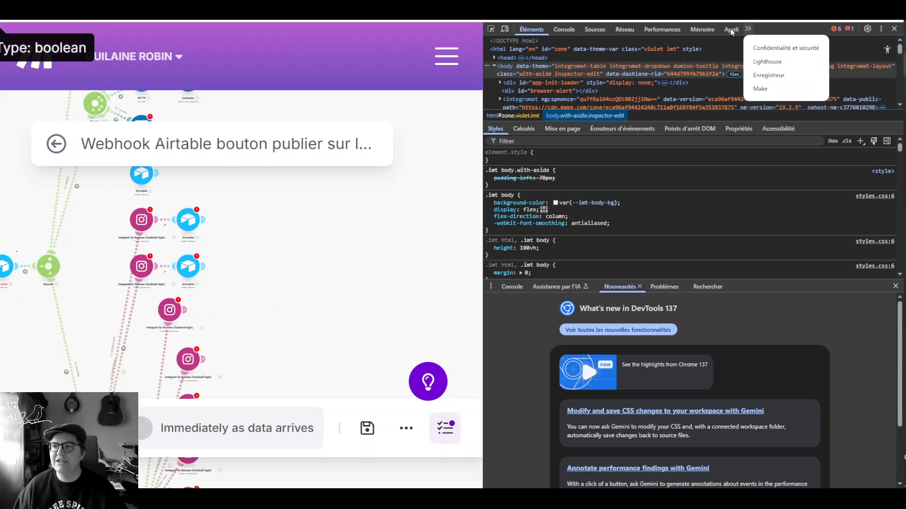
pyautogui.click(731, 31)
pyautogui.click(748, 29)
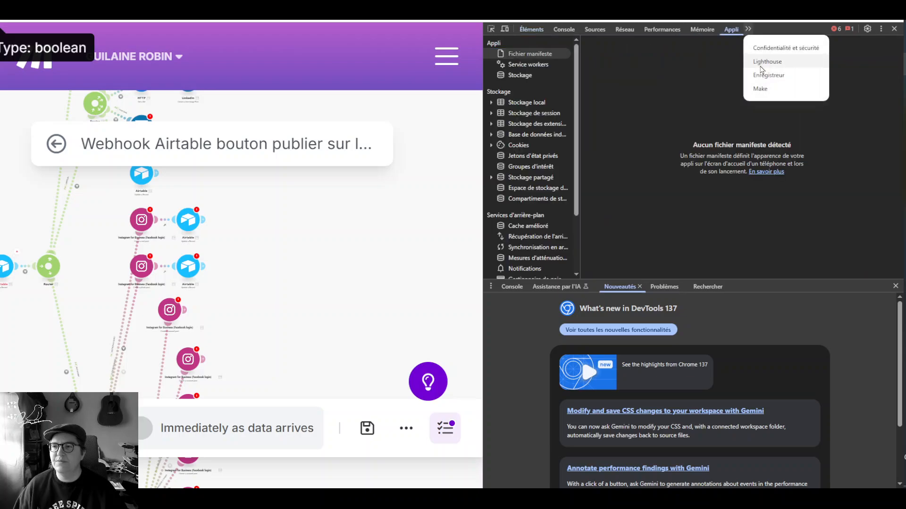
pyautogui.click(760, 90)
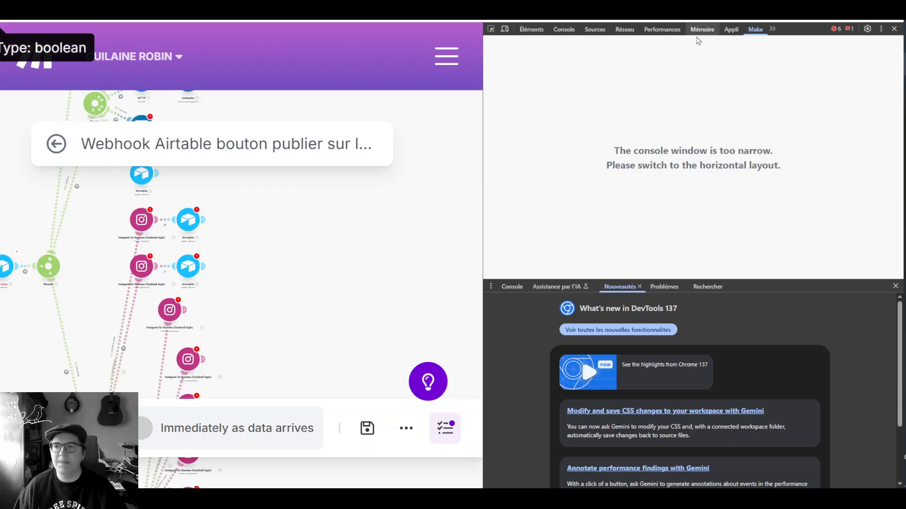
pyautogui.click(772, 29)
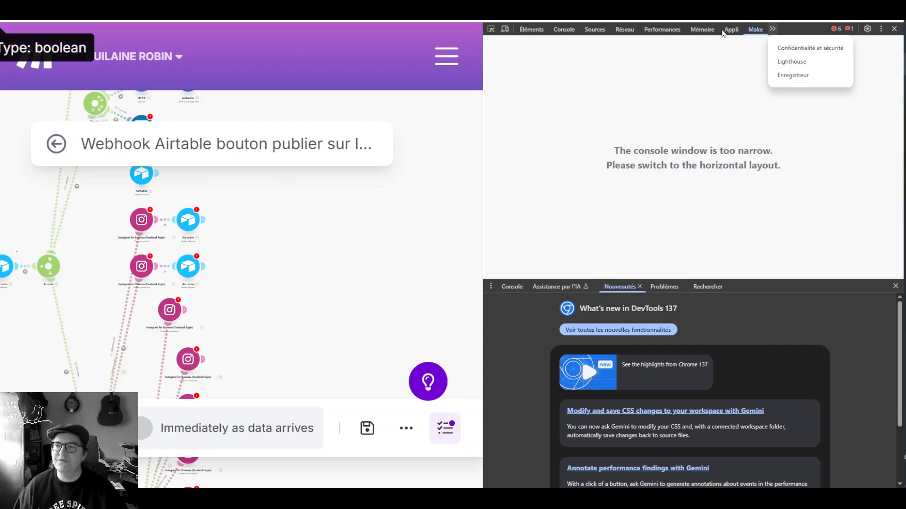
pyautogui.moveTo(755, 29); pyautogui.dragTo(534, 36)
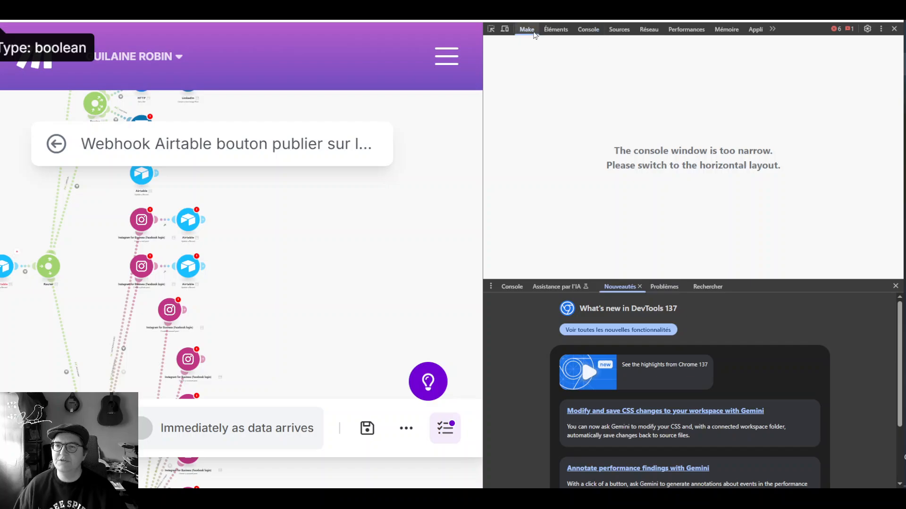
# - Close the developer tools, reopen them on the scenario and display the Make panel again
pyautogui.click(894, 29)
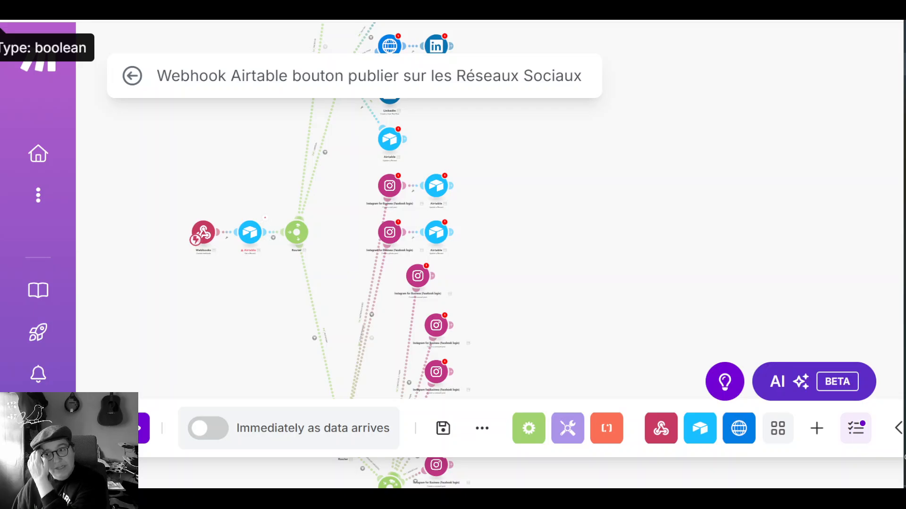
pyautogui.click(894, 1)
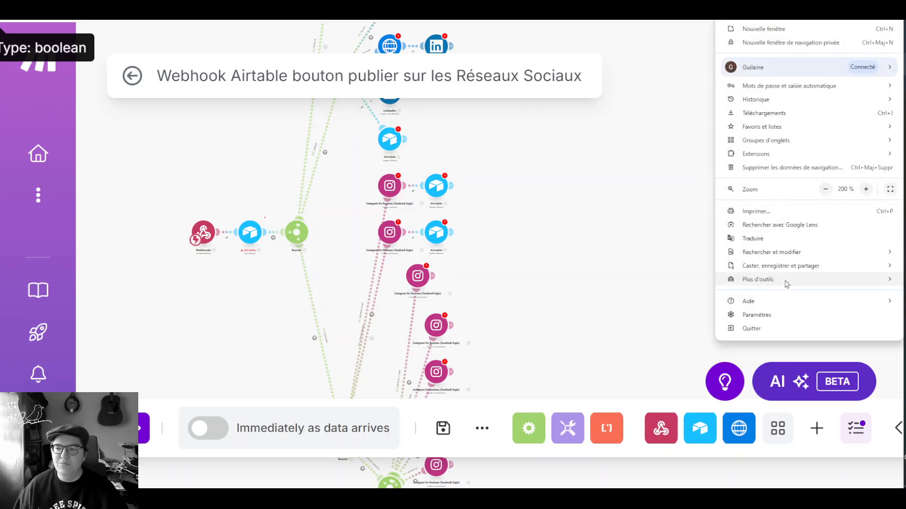
pyautogui.moveTo(786, 284)
pyautogui.click(623, 372)
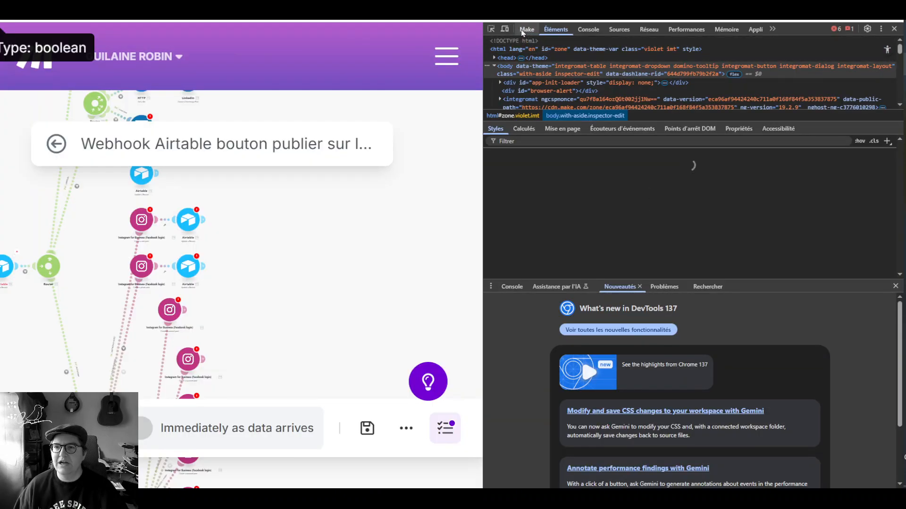
pyautogui.click(523, 30)
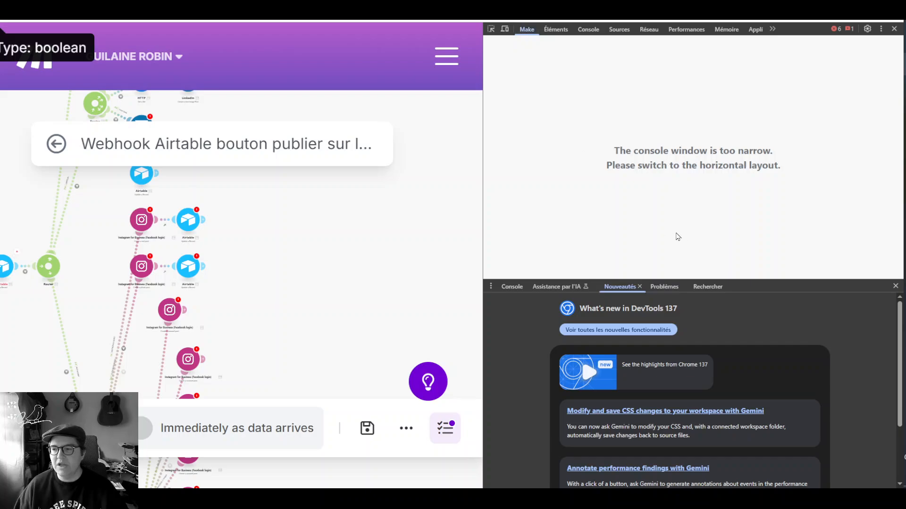
# - Close the developer tools' secondary console drawer and dock the tools horizontally below the scenario
pyautogui.click(896, 286)
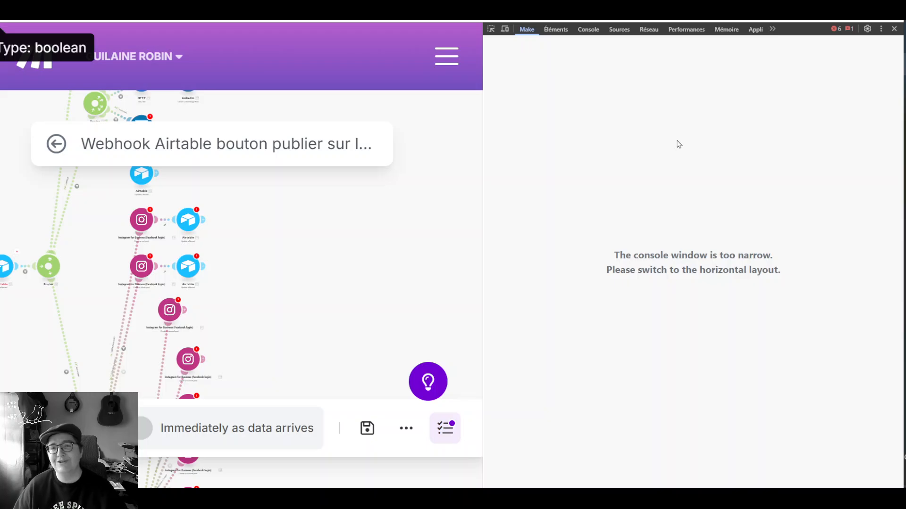
pyautogui.click(881, 29)
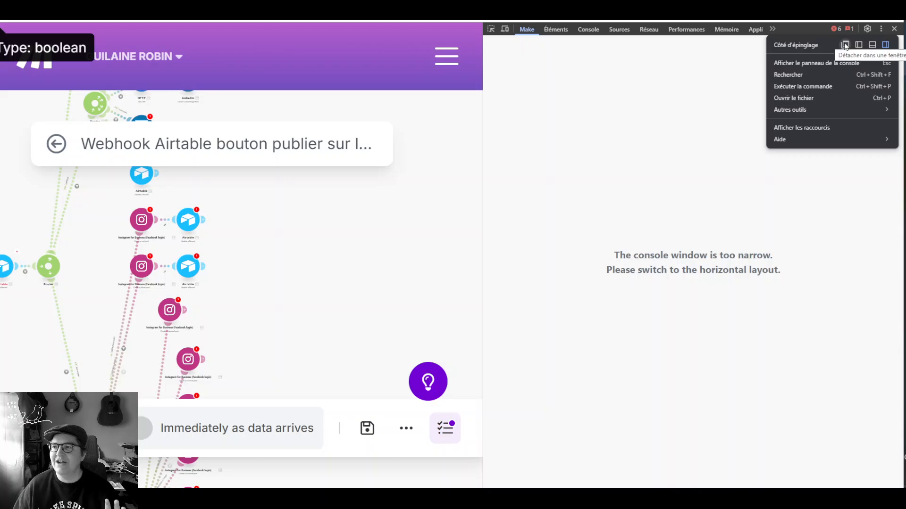
pyautogui.click(873, 44)
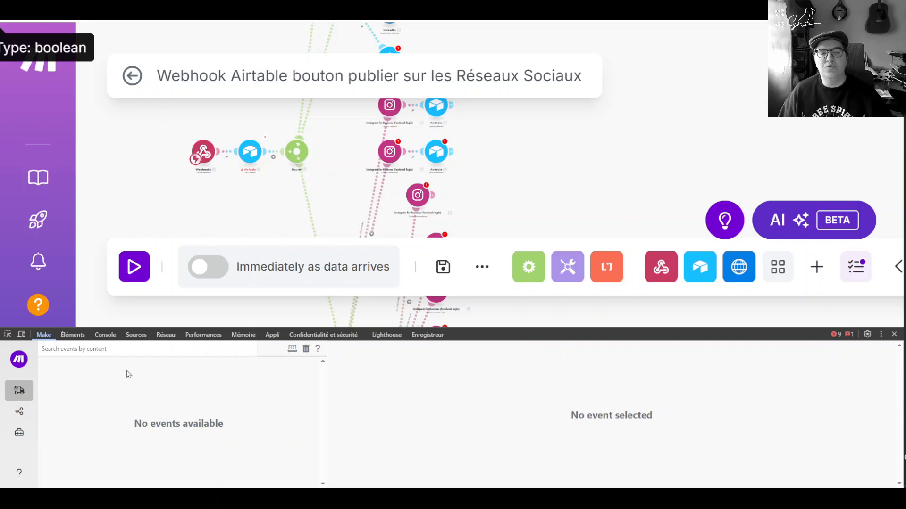
# - Look over the Make DevTool's tool collection and examine the scenario's module list in the Scenario Debugger
pyautogui.moveTo(9, 446)
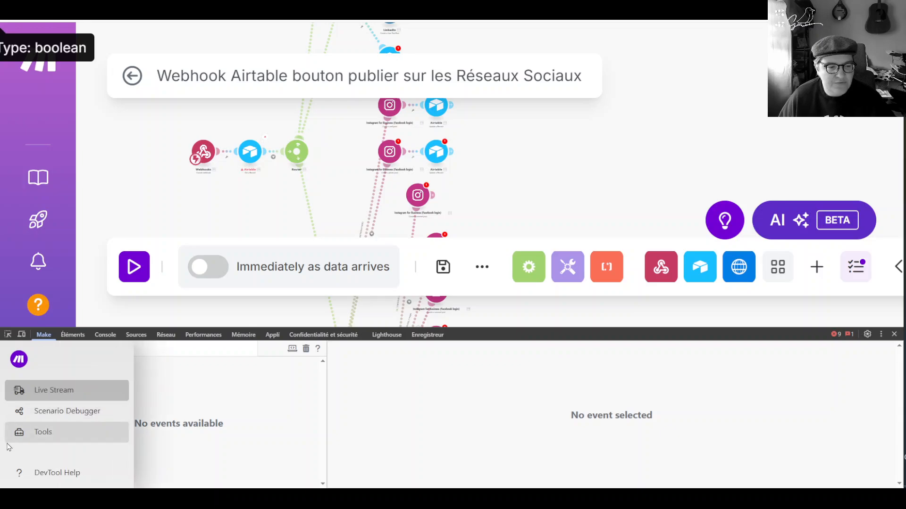
pyautogui.click(49, 433)
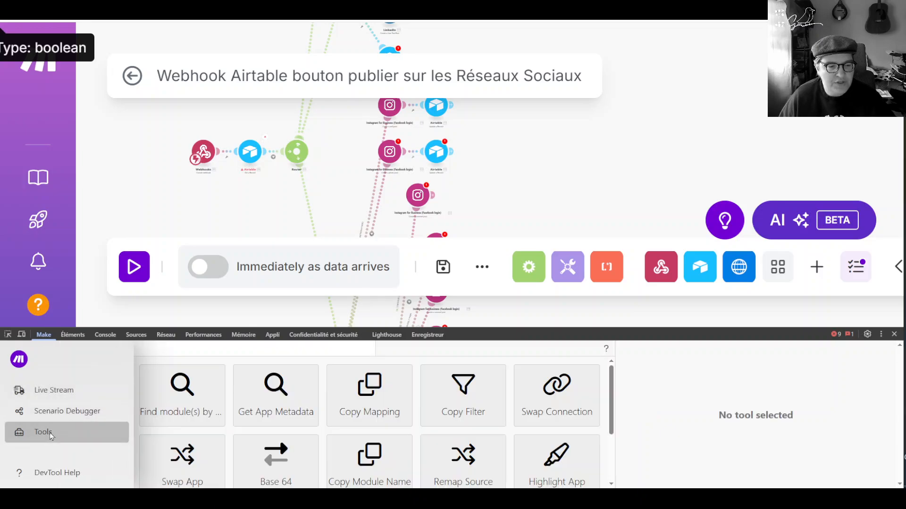
pyautogui.click(52, 416)
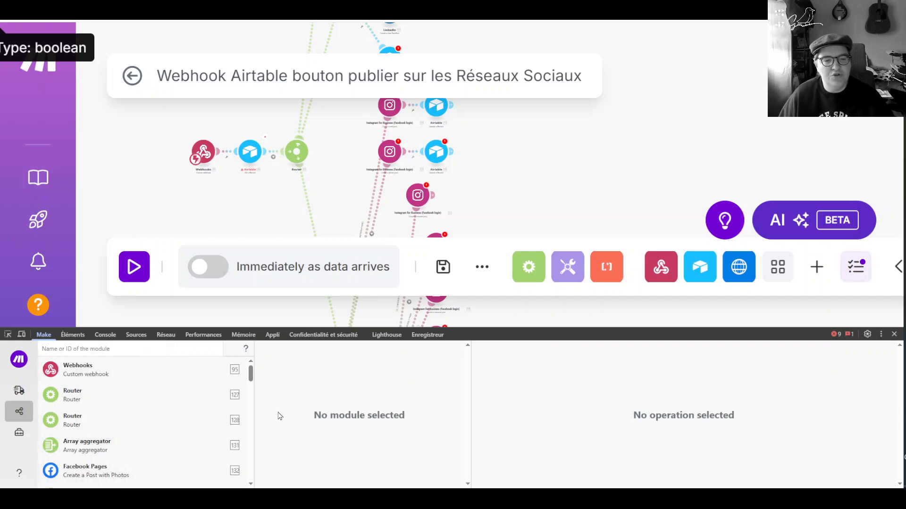
pyautogui.click(143, 399)
pyautogui.click(136, 423)
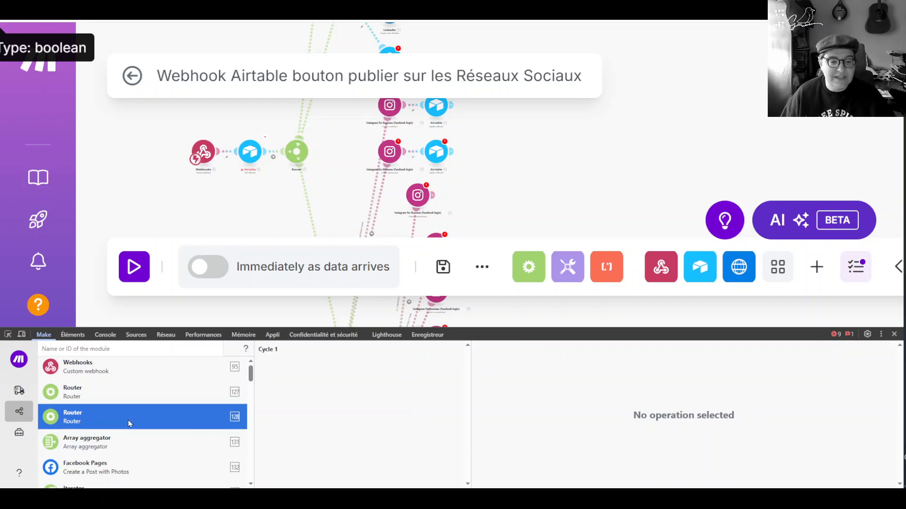
pyautogui.scroll(-5, 128, 422)
pyautogui.scroll(-10, 119, 417)
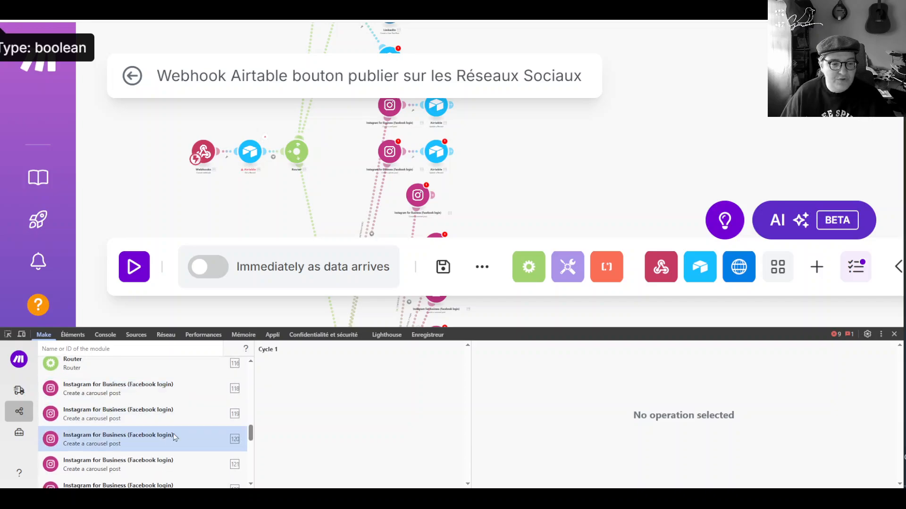
pyautogui.scroll(15, 170, 425)
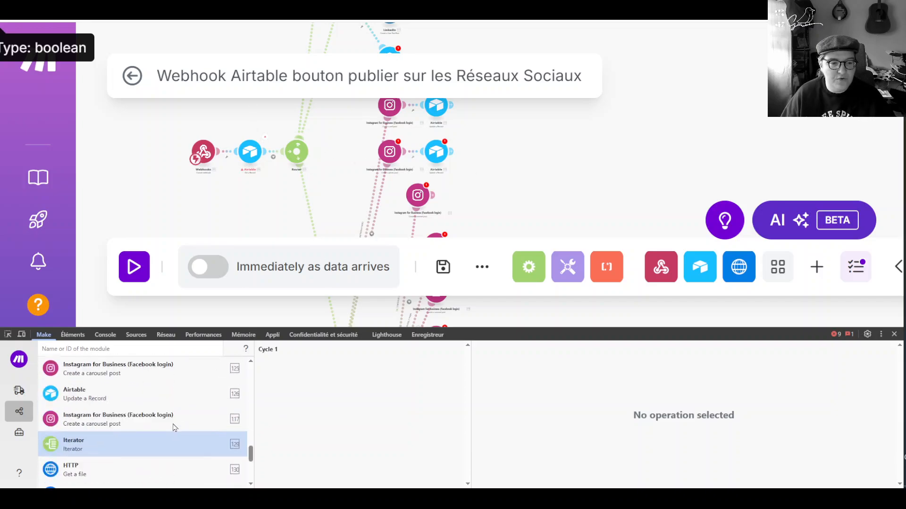
# - Open the Remap Source tool from the Make DevTool's tool collection
pyautogui.click(21, 389)
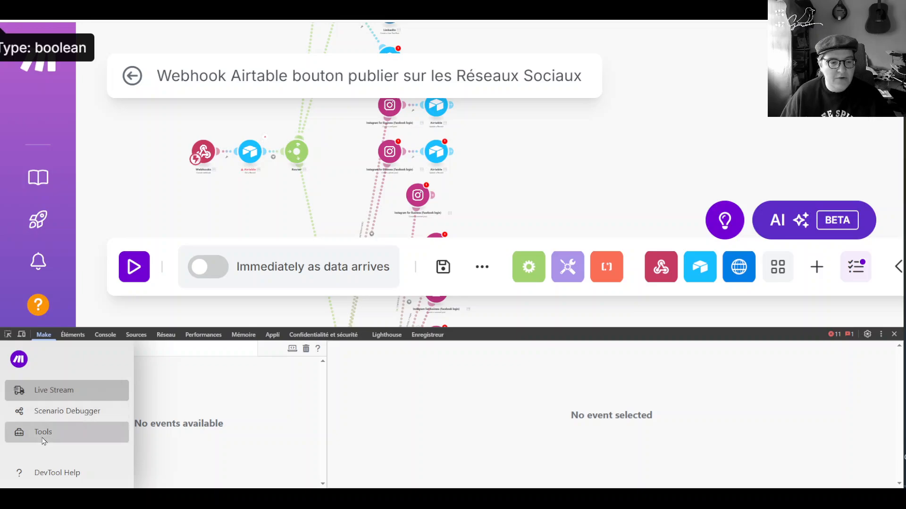
pyautogui.click(28, 432)
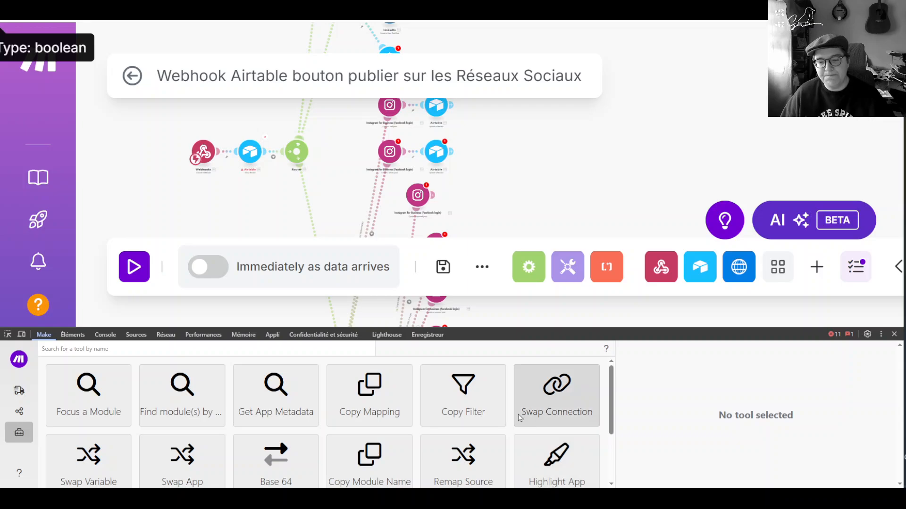
pyautogui.scroll(-2, 497, 434)
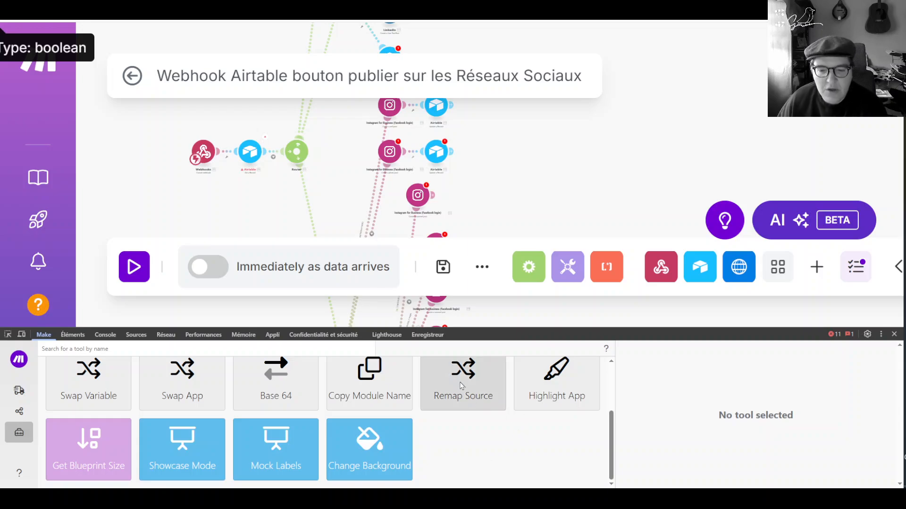
pyautogui.click(461, 382)
pyautogui.scroll(-1, 744, 397)
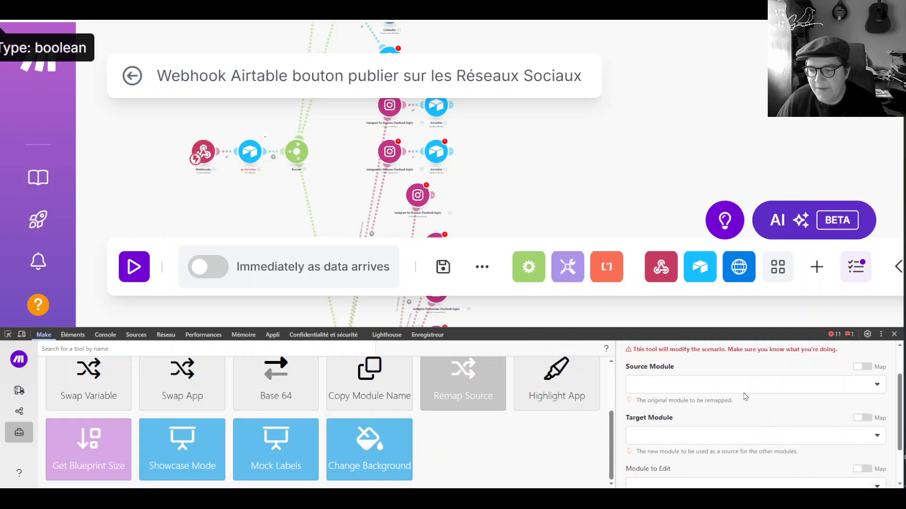
# - Set the Remap Source tool's source module to Get a Record (96)
pyautogui.click(763, 380)
pyautogui.scroll(1, 752, 395)
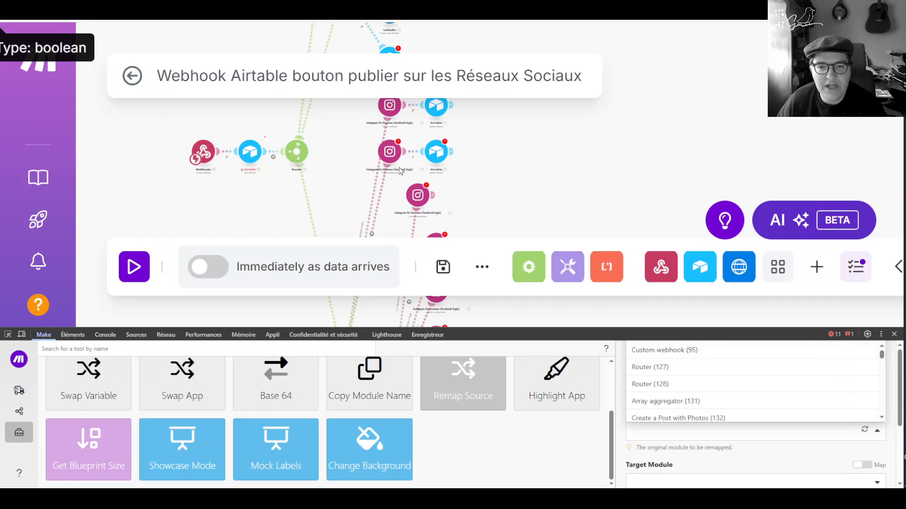
pyautogui.scroll(4, 408, 180)
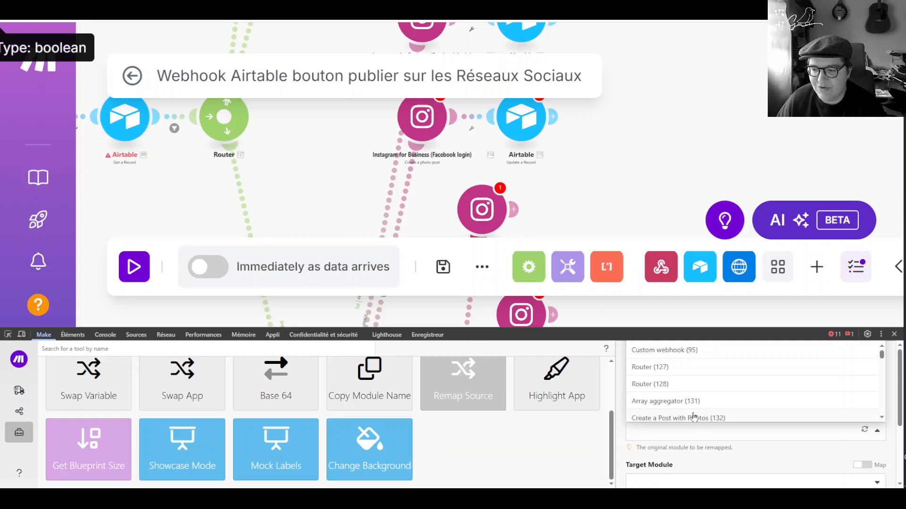
pyautogui.scroll(-5, 696, 399)
pyautogui.scroll(-6, 726, 391)
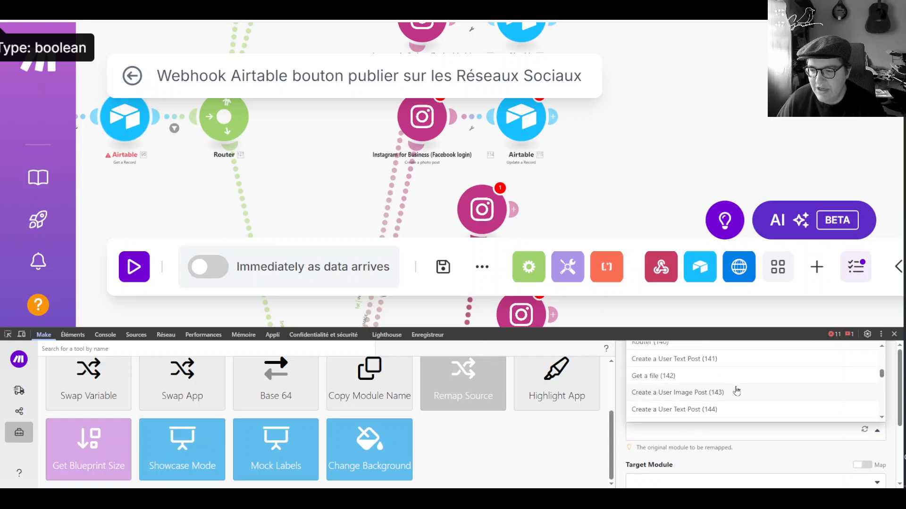
pyautogui.scroll(-3, 738, 388)
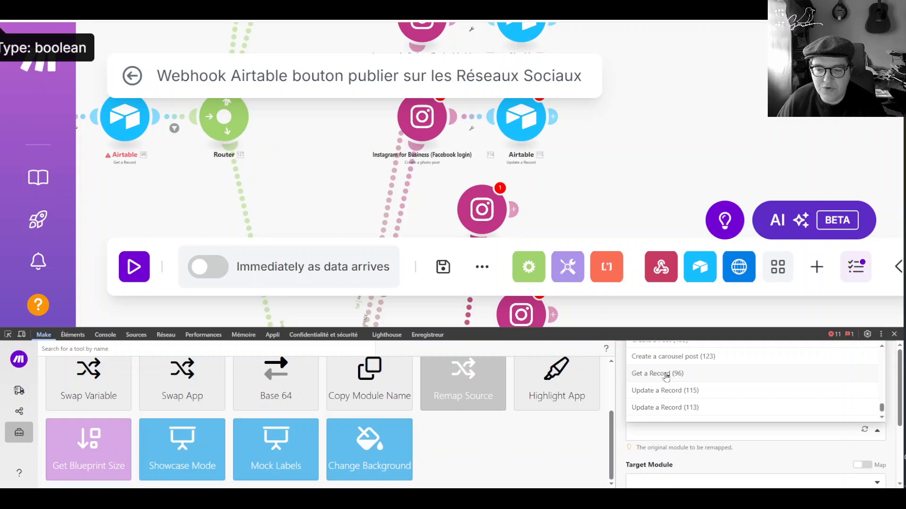
pyautogui.click(666, 376)
pyautogui.click(695, 405)
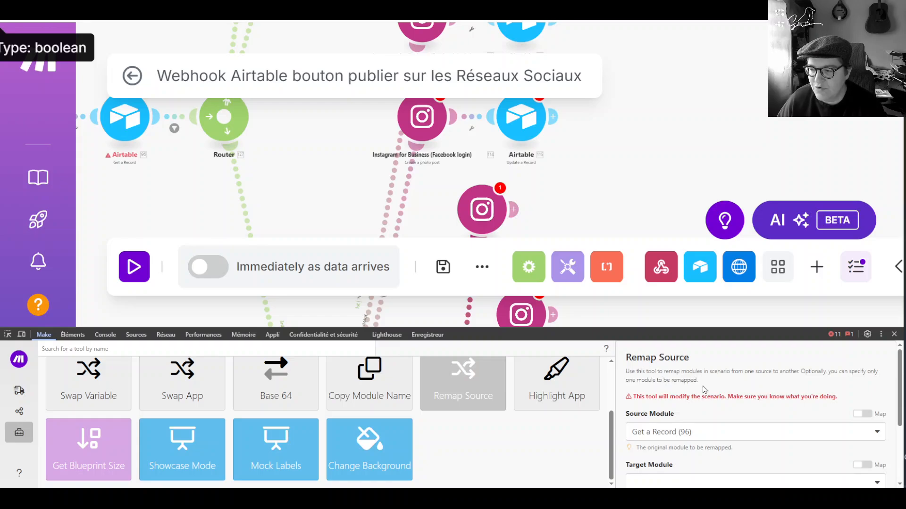
# - Open the settings of the Airtable Update a Record module after the Instagram photo post and reduce the page zoom to read its fields
pyautogui.scroll(-1, 711, 389)
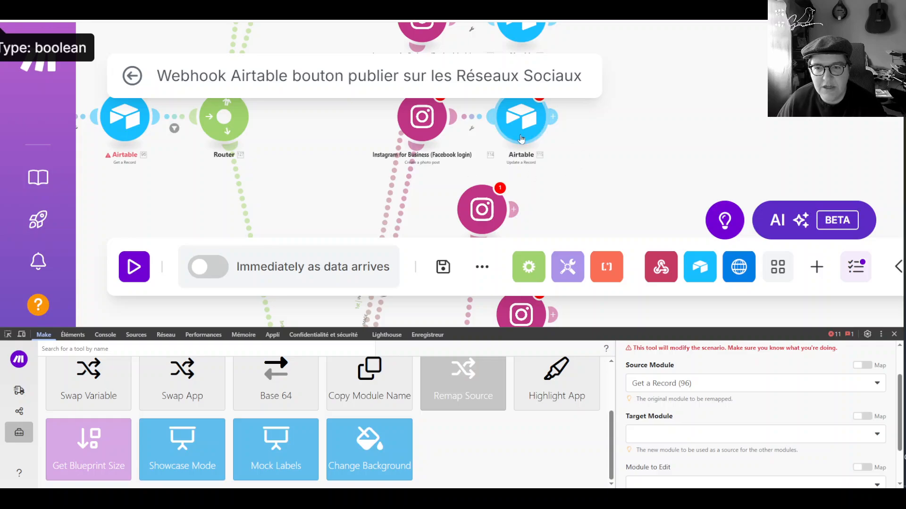
pyautogui.click(520, 117)
pyautogui.scroll(-1, 599, 219)
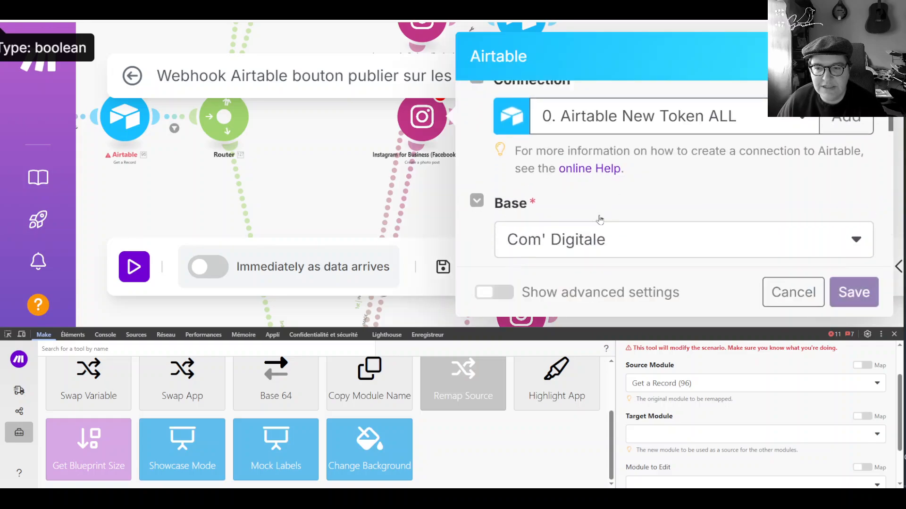
pyautogui.hotkey('ctrl', '-')
pyautogui.hotkey('ctrl', '-')
pyautogui.hotkey('ctrl', '-')
pyautogui.hotkey('ctrl', '-')
pyautogui.hotkey('ctrl', '-')
pyautogui.hotkey('ctrl', '-')
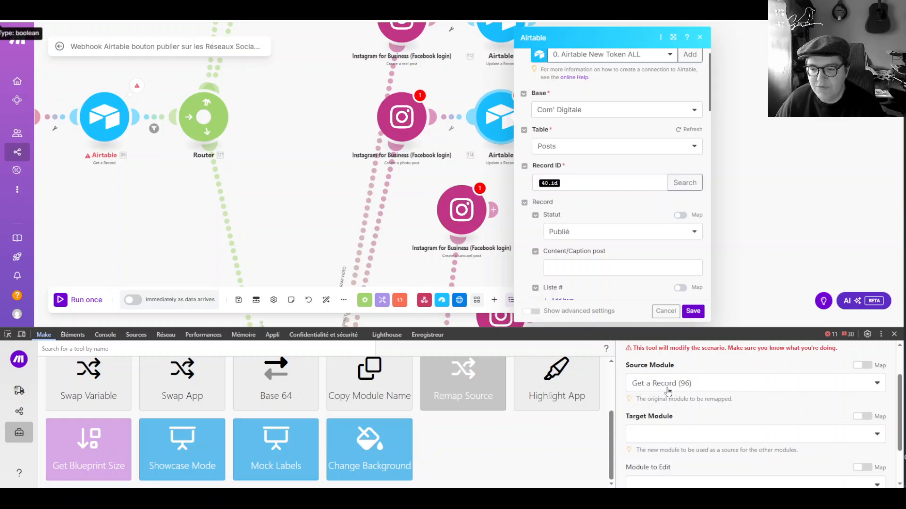
# - Set the Remap Source tool's target module to Update a Record (115)
pyautogui.click(708, 432)
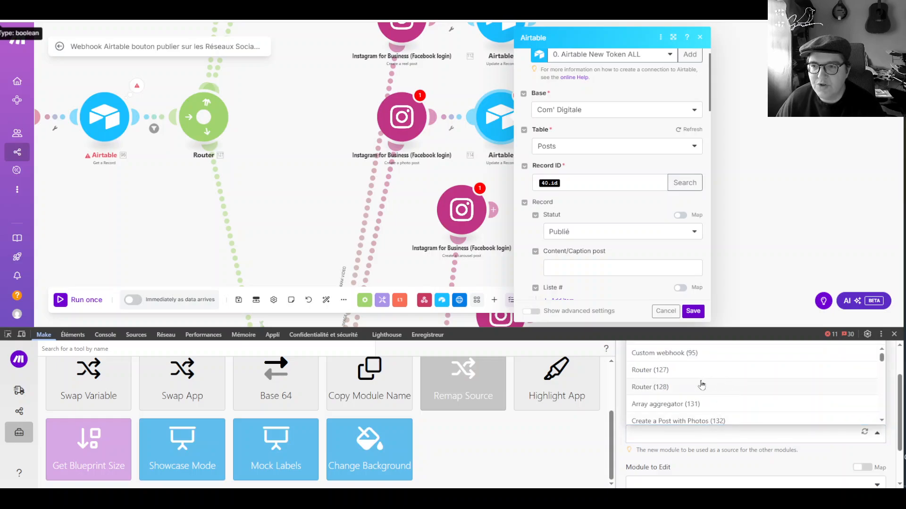
pyautogui.scroll(-3, 702, 385)
pyautogui.scroll(-5, 701, 385)
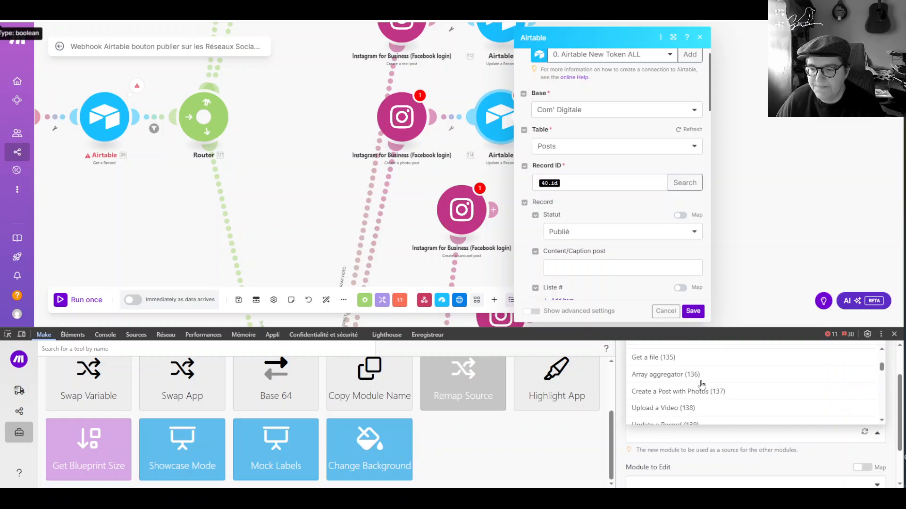
pyautogui.scroll(-6, 755, 386)
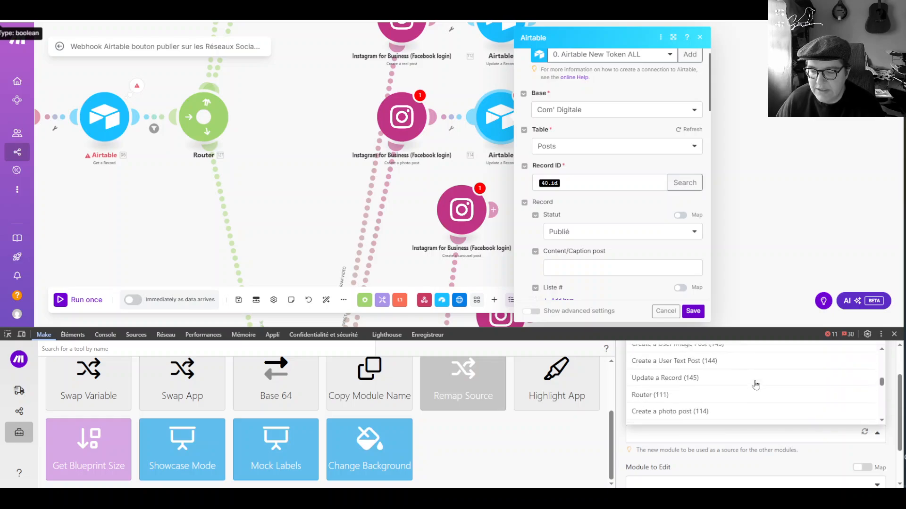
pyautogui.scroll(-6, 755, 385)
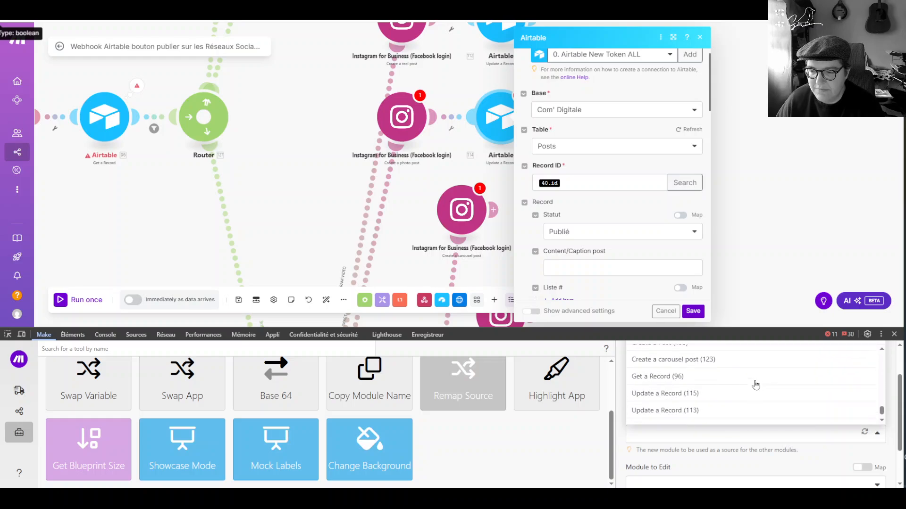
pyautogui.click(698, 394)
pyautogui.scroll(-1, 729, 445)
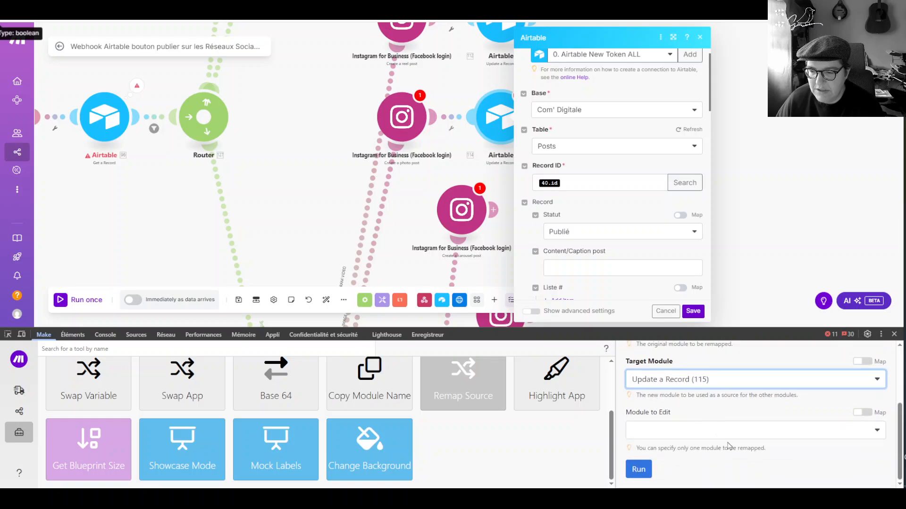
# - Run the source remap with Module to Edit left empty, and close the Airtable module's settings without saving
pyautogui.click(750, 431)
pyautogui.click(735, 433)
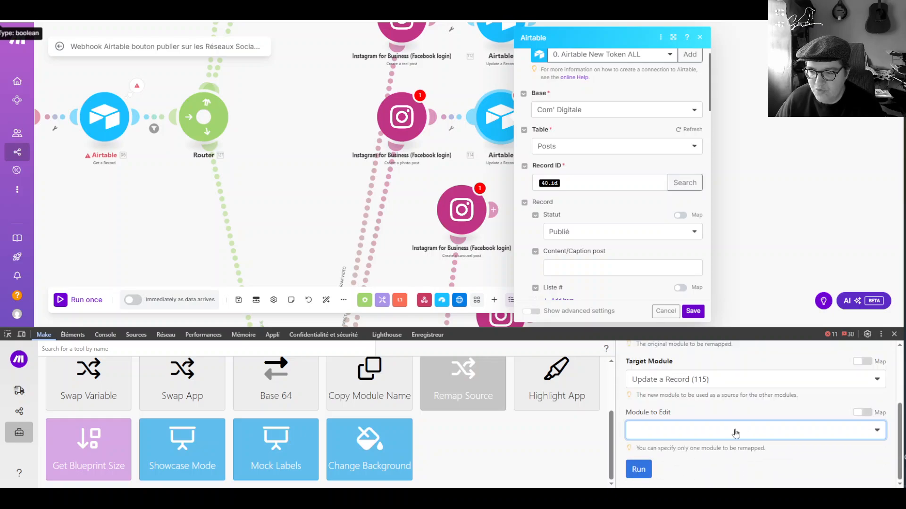
pyautogui.click(705, 413)
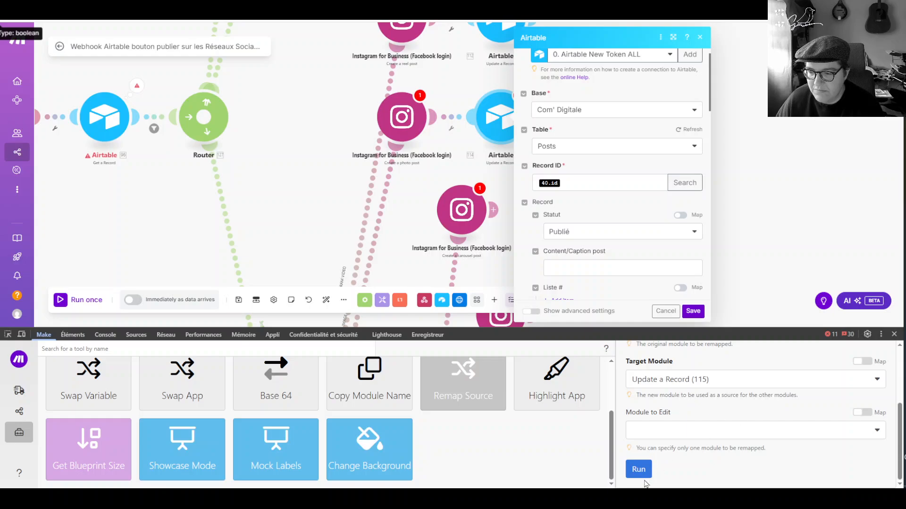
pyautogui.click(640, 470)
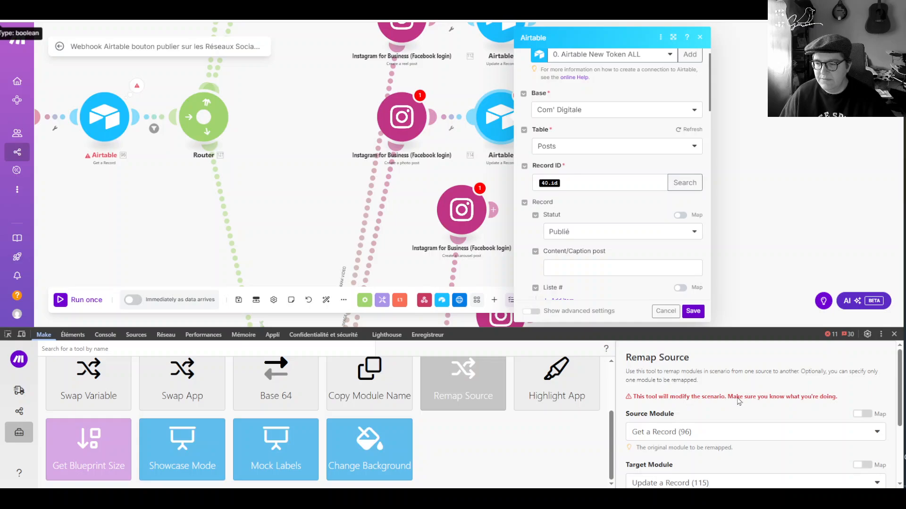
pyautogui.scroll(-2, 739, 401)
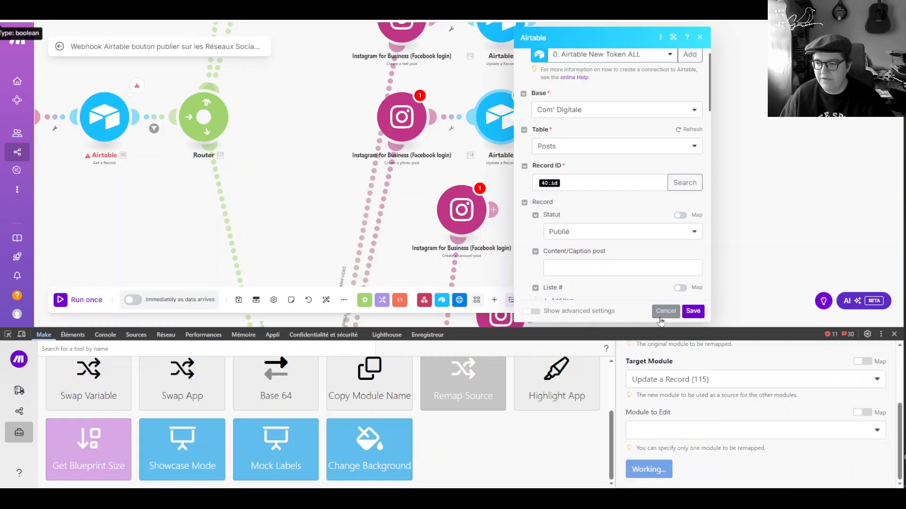
pyautogui.click(665, 311)
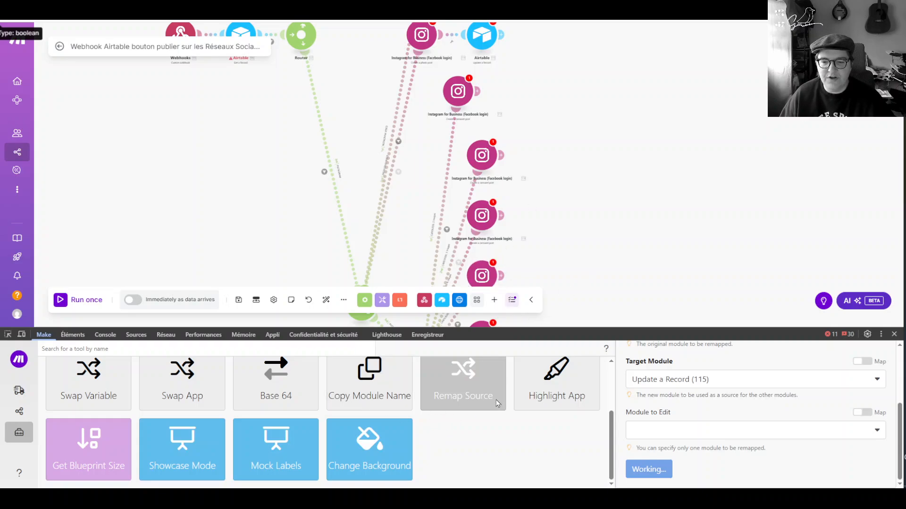
# - Inspect the Airtable Get a Record module's settings and view the Copy Mapping and Copy Filter tools in the Make DevTool
pyautogui.click(699, 429)
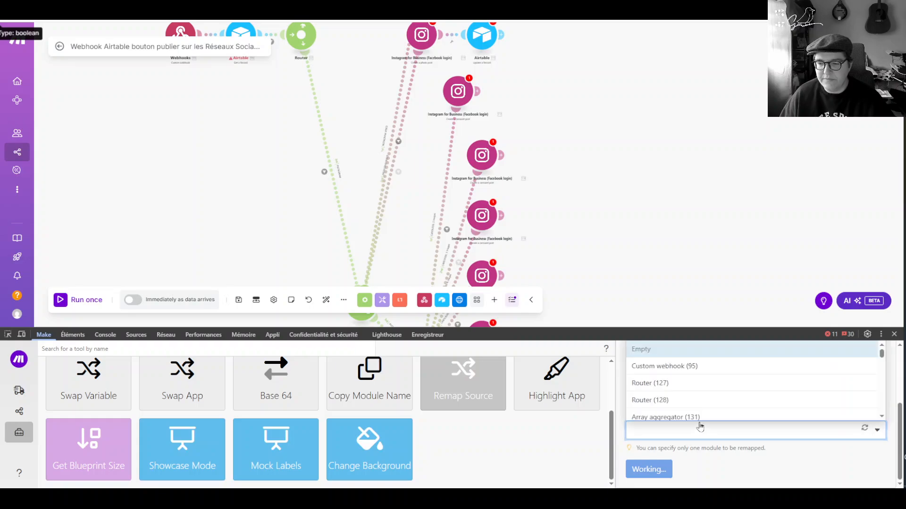
pyautogui.click(698, 431)
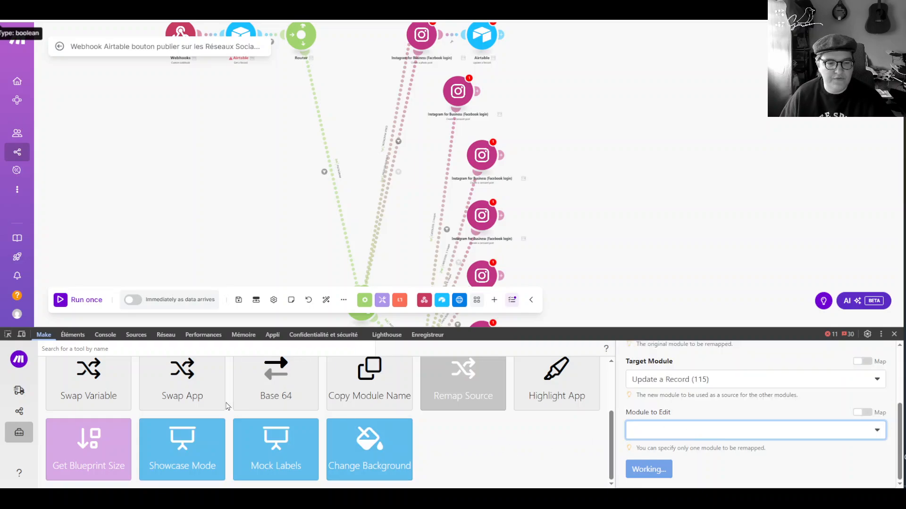
pyautogui.scroll(2, 264, 453)
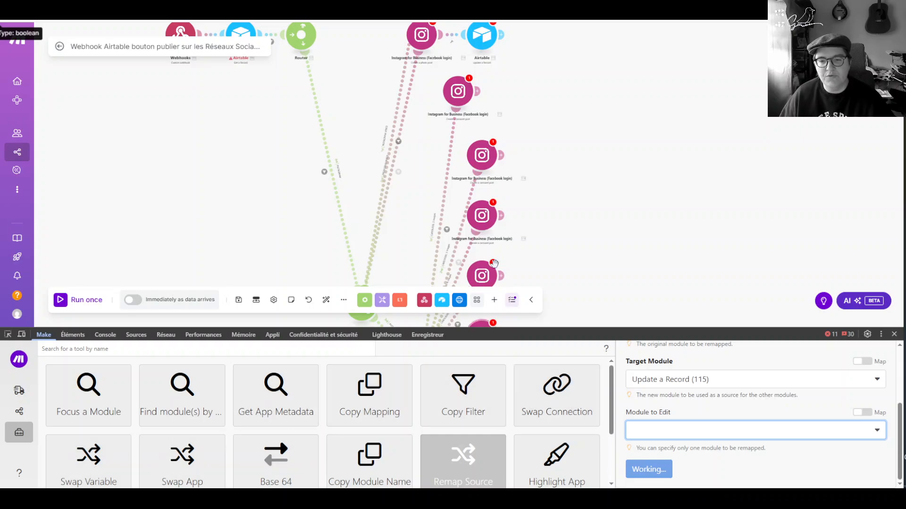
pyautogui.click(242, 35)
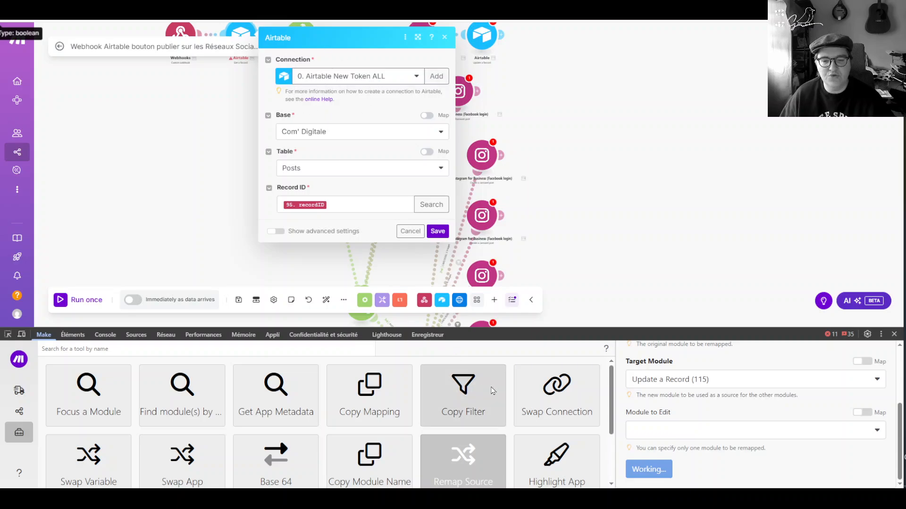
pyautogui.click(389, 401)
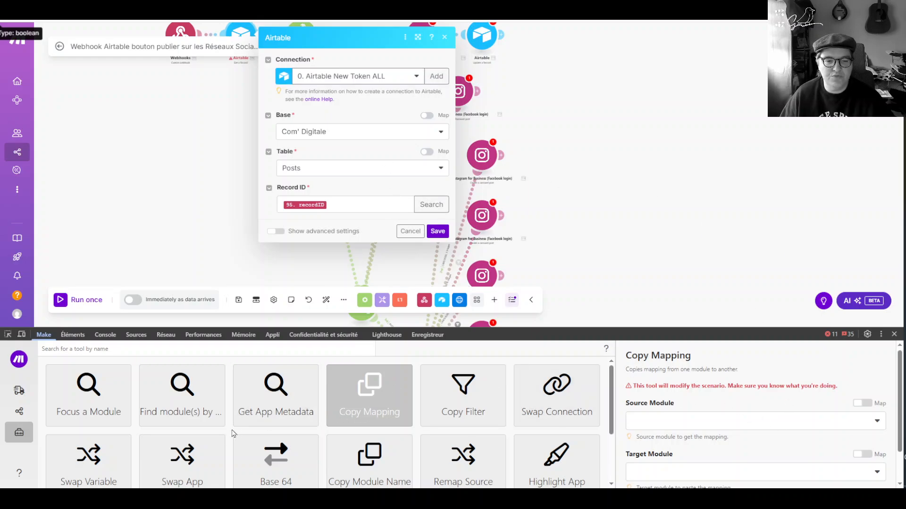
pyautogui.click(463, 407)
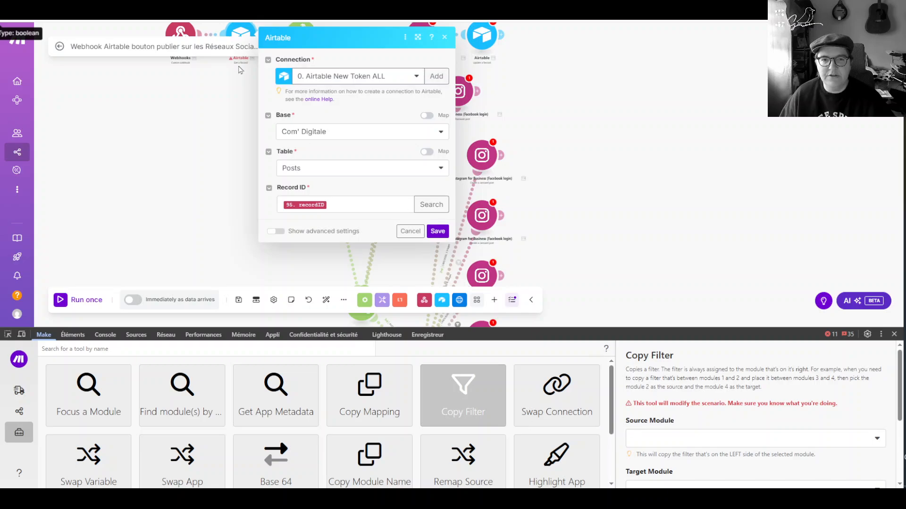
pyautogui.click(218, 170)
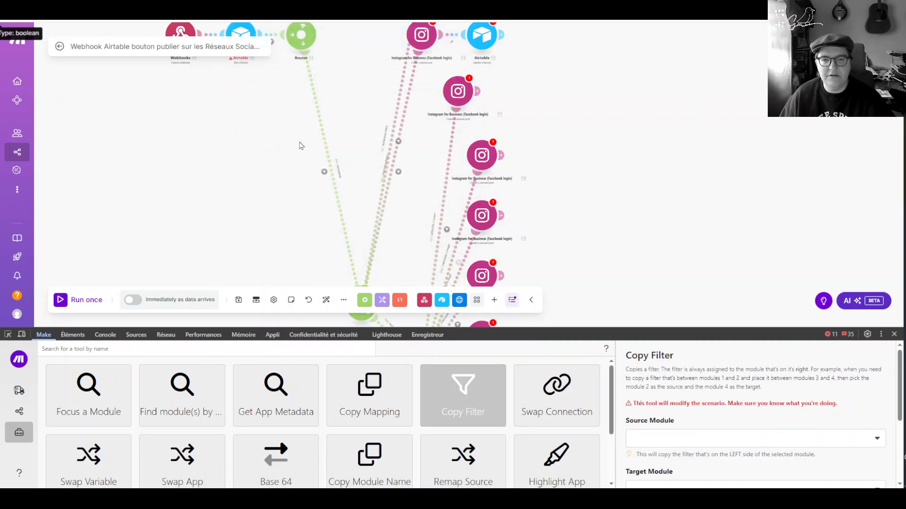
# - Inspect the settings of the Airtable Update a Record module after the Instagram photo post and close them without saving
pyautogui.moveTo(572, 298); pyautogui.dragTo(537, 157)
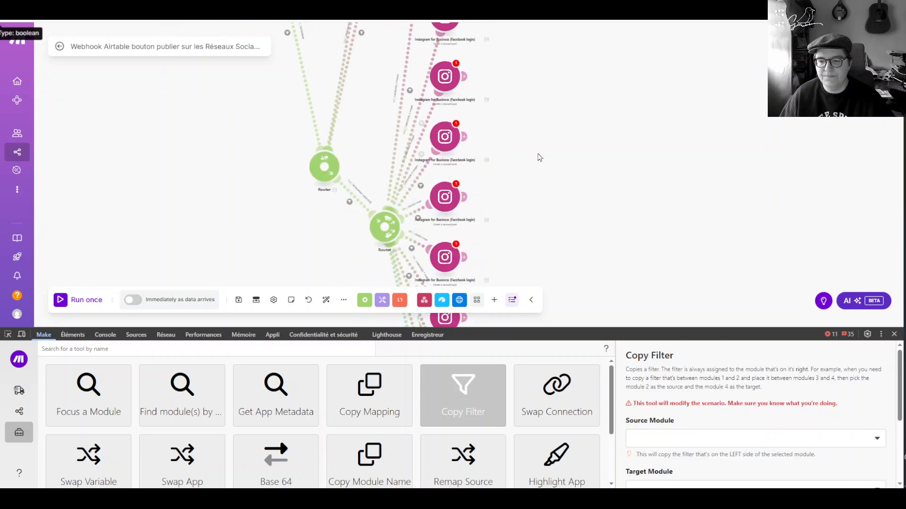
pyautogui.scroll(-3, 695, 452)
pyautogui.scroll(5, 535, 124)
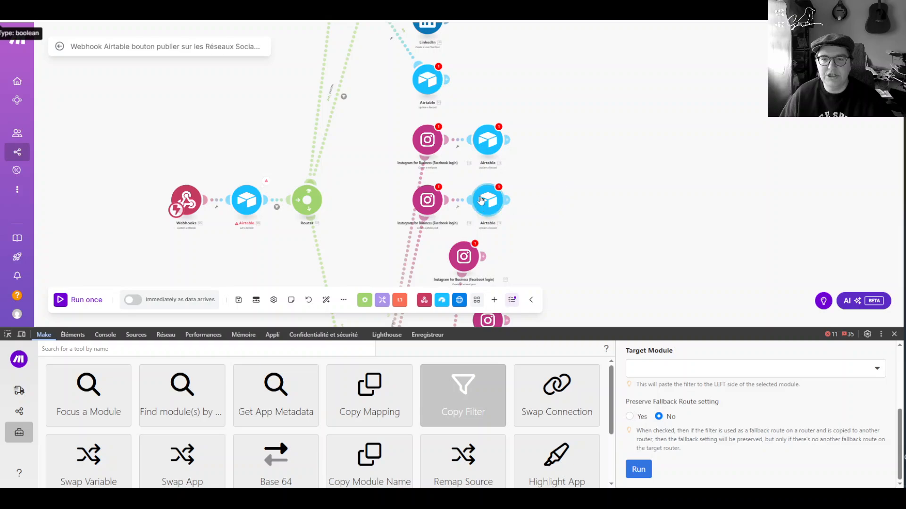
pyautogui.scroll(3, 488, 203)
pyautogui.click(487, 204)
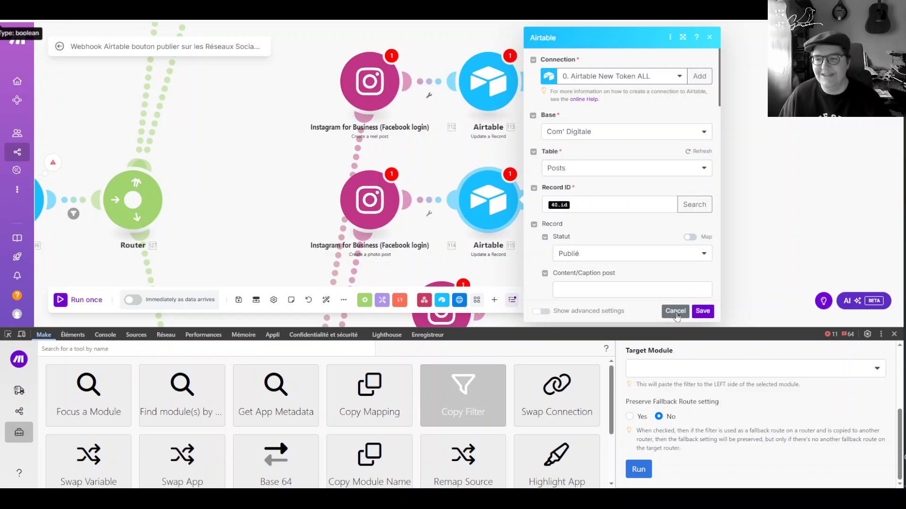
pyautogui.click(675, 311)
pyautogui.moveTo(660, 313); pyautogui.dragTo(715, 209)
pyautogui.scroll(-2, 715, 209)
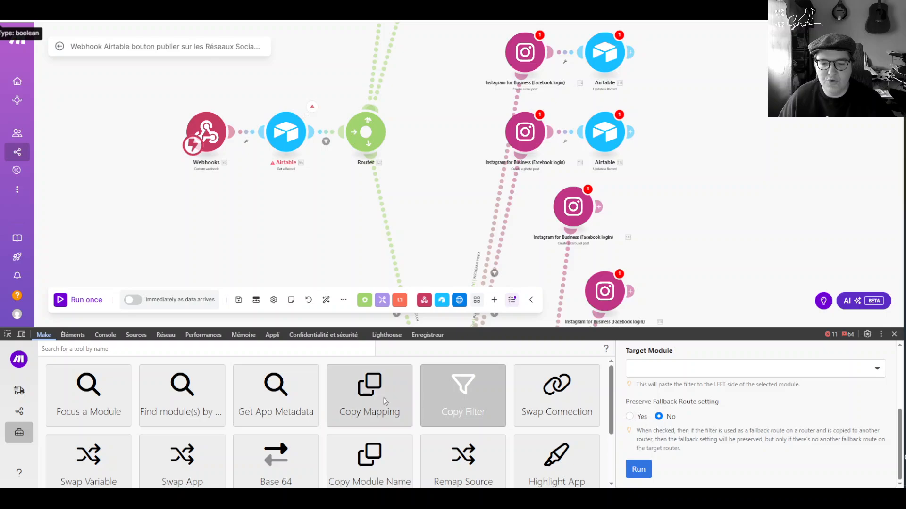
# - Open the Swap Variable tool in the Make DevTool and read its description and fields
pyautogui.click(88, 459)
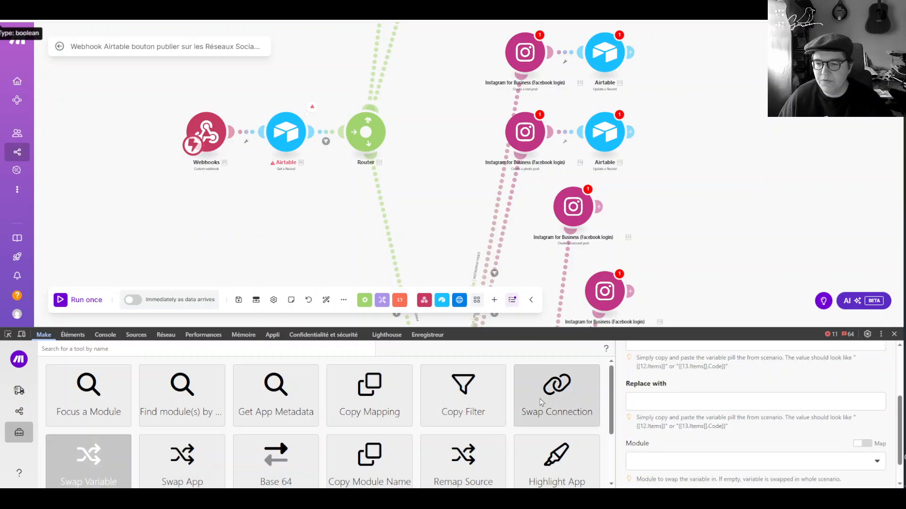
pyautogui.scroll(3, 663, 423)
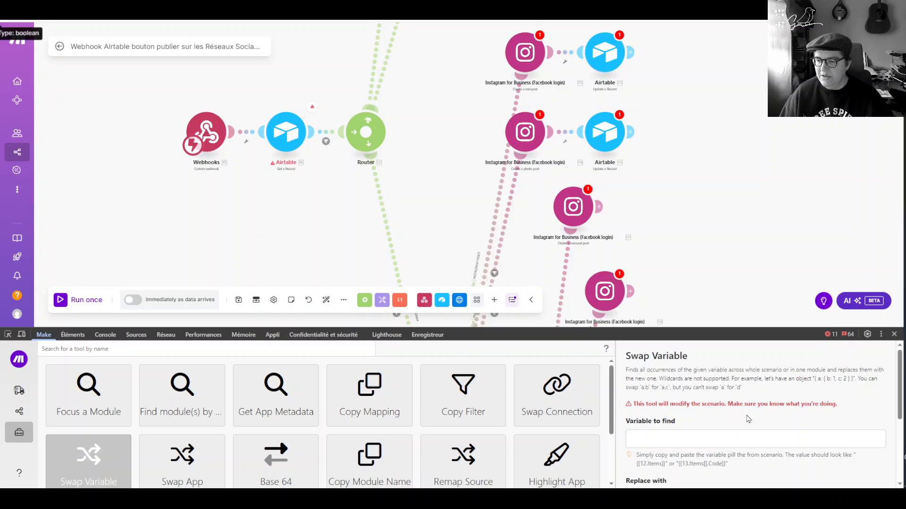
pyautogui.scroll(-2, 663, 381)
pyautogui.scroll(1, 707, 391)
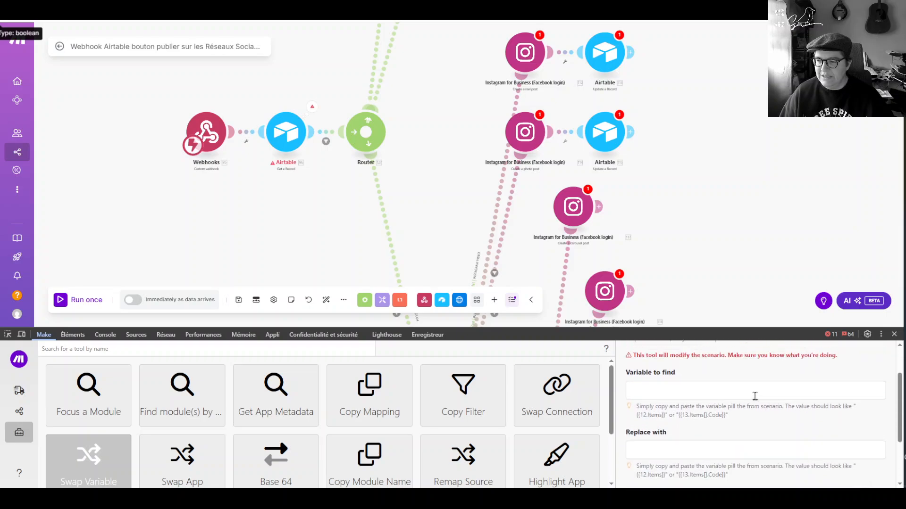
# - Copy the Record ID mapping from the reel post's Update a Record module into Variable to find as {{40.id}}
pyautogui.click(755, 392)
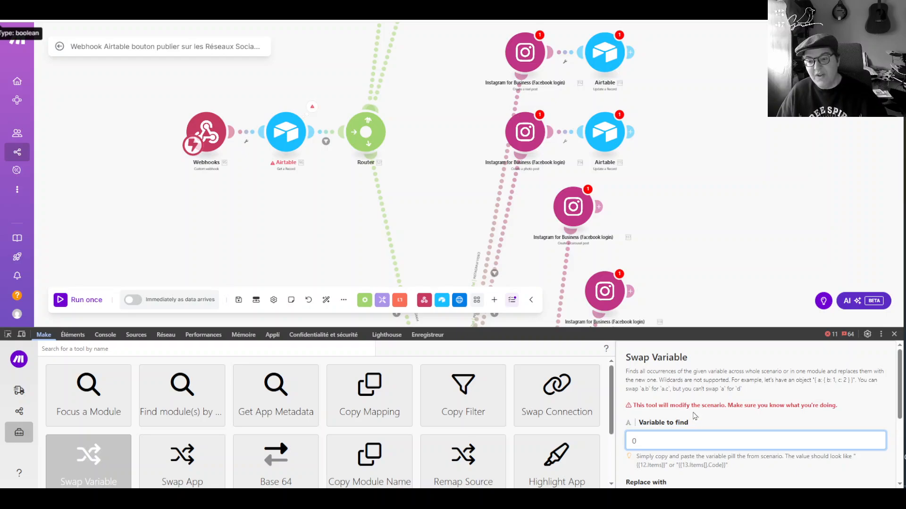
pyautogui.click(601, 54)
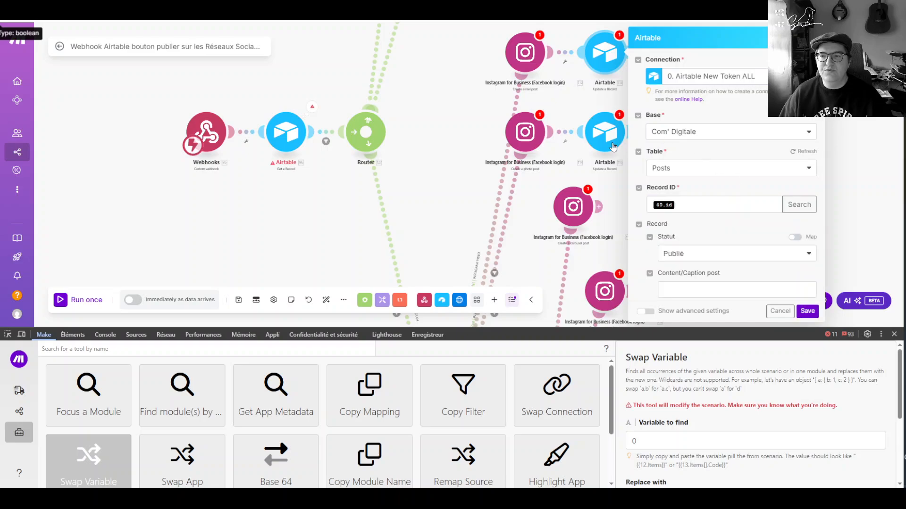
pyautogui.moveTo(697, 204); pyautogui.dragTo(606, 205)
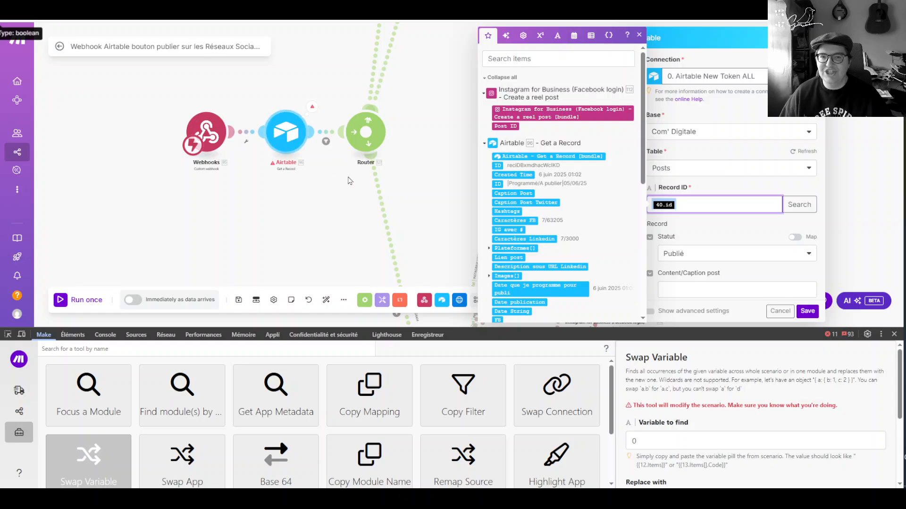
pyautogui.click(666, 441)
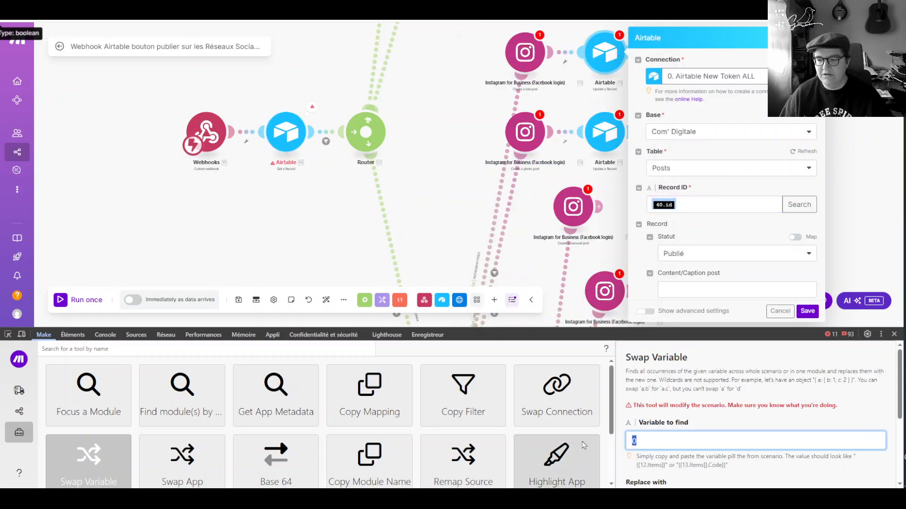
pyautogui.write('0')
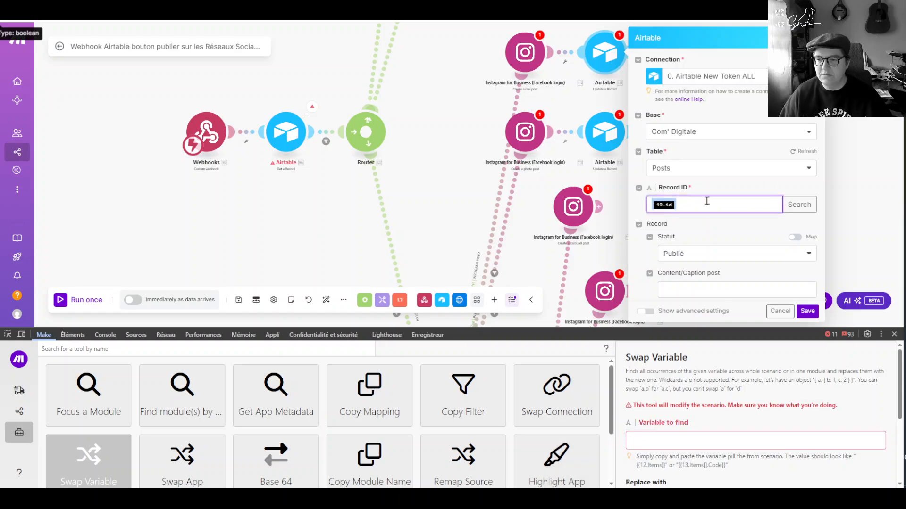
pyautogui.click(705, 204)
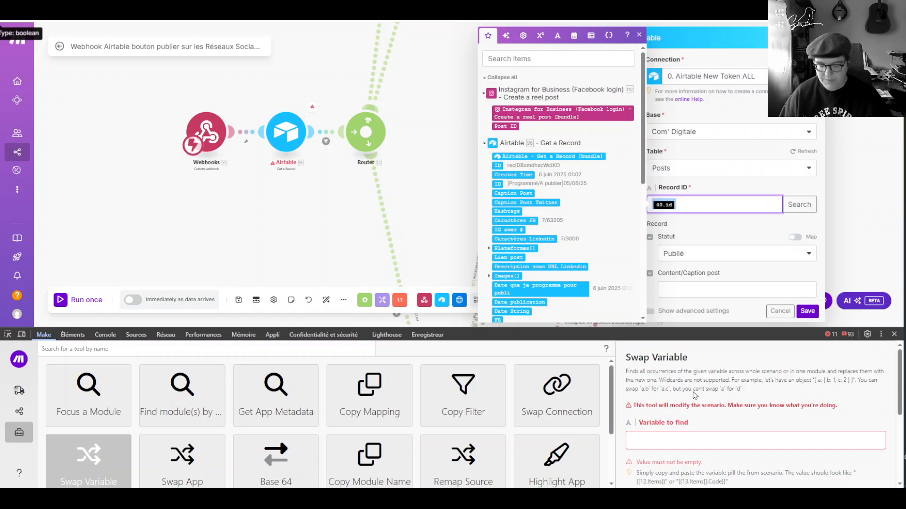
pyautogui.click(675, 441)
pyautogui.hotkey('ctrl', 'v')
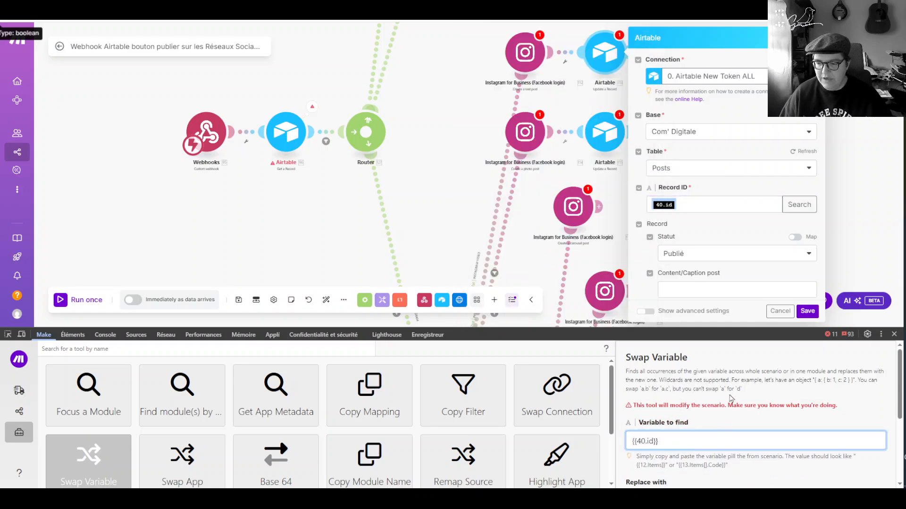
# - Set the Swap Variable tool's replacement variable to {{96.id}}
pyautogui.scroll(-2, 731, 399)
pyautogui.moveTo(672, 342); pyautogui.dragTo(589, 369)
pyautogui.scroll(-1, 675, 433)
pyautogui.click(675, 452)
pyautogui.hotkey('ctrl', 'v')
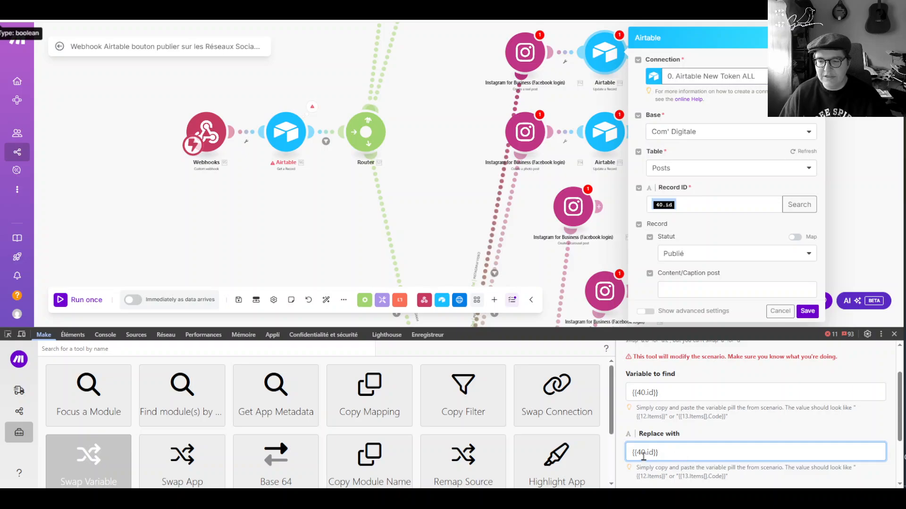
pyautogui.press('BackSpace')
pyautogui.press('BackSpace')
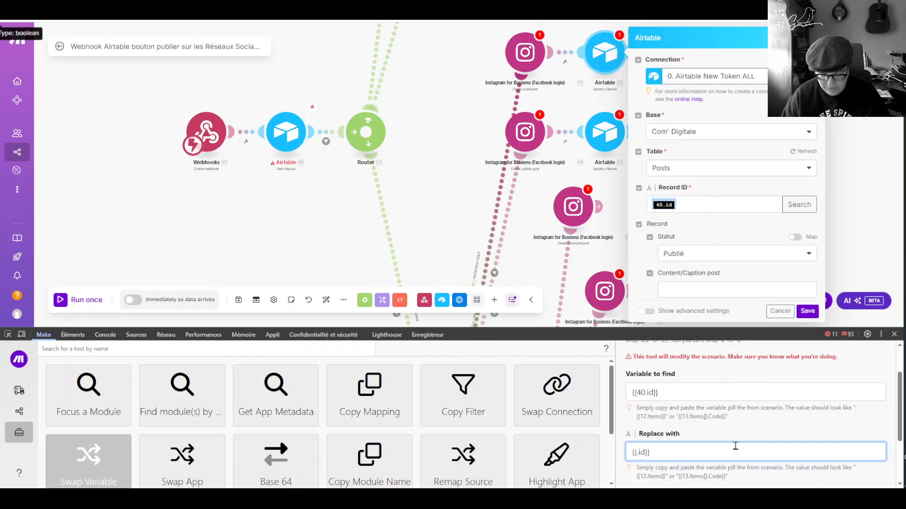
pyautogui.write('96')
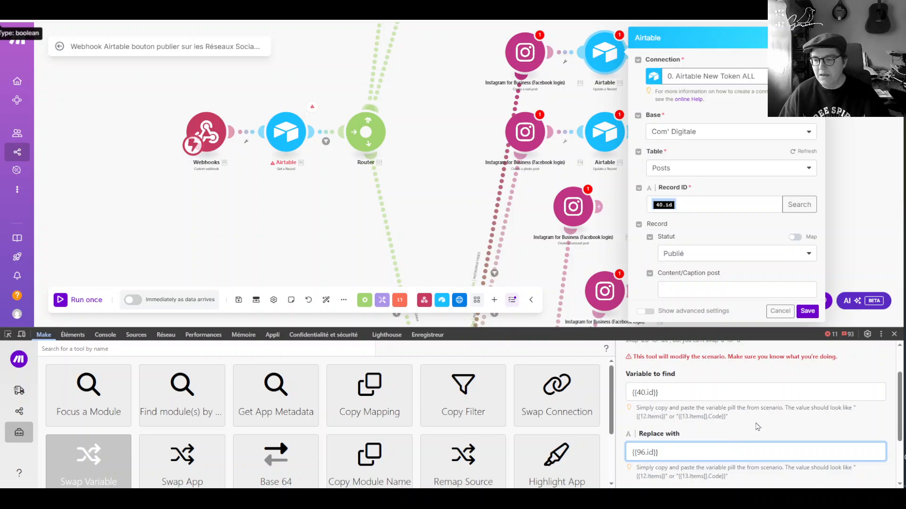
pyautogui.click(715, 406)
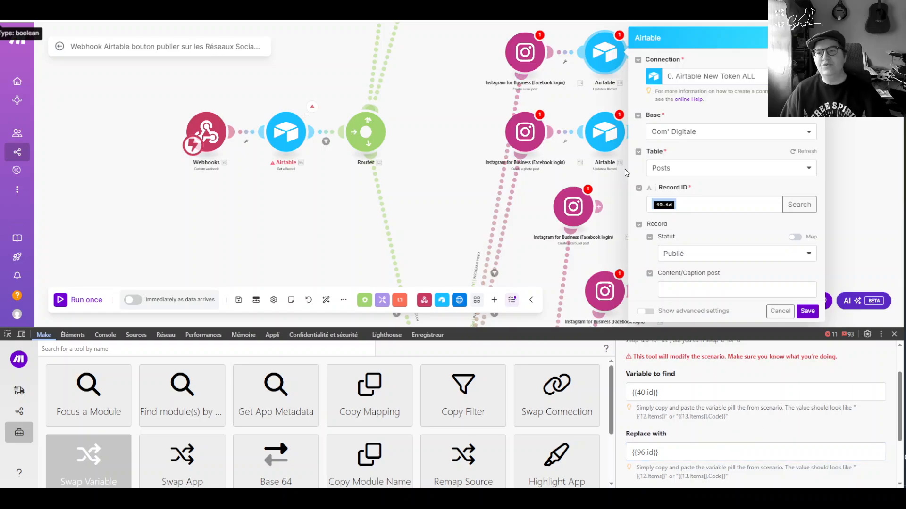
# - Check the settings of the reel post's Update a Record module and the Airtable Get a Record module, closing both unsaved
pyautogui.moveTo(592, 75); pyautogui.dragTo(578, 96)
pyautogui.click(585, 68)
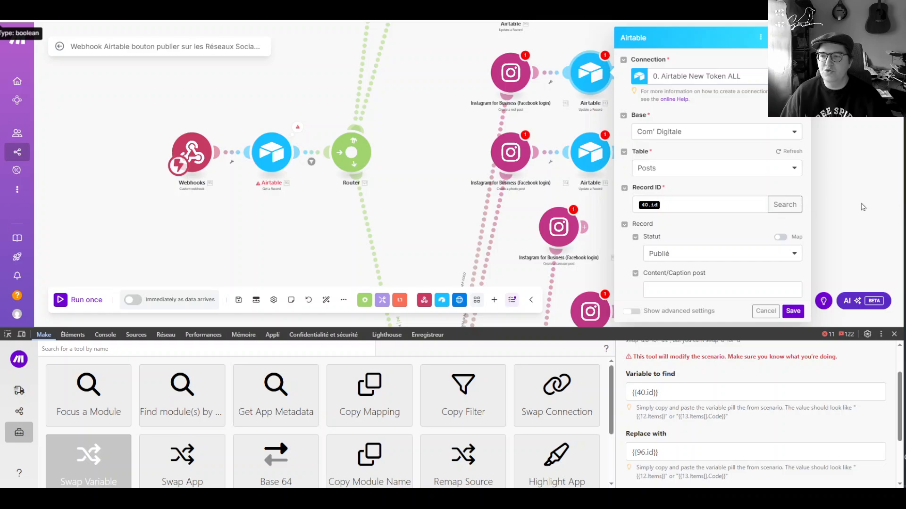
pyautogui.click(850, 213)
pyautogui.scroll(-1, 697, 413)
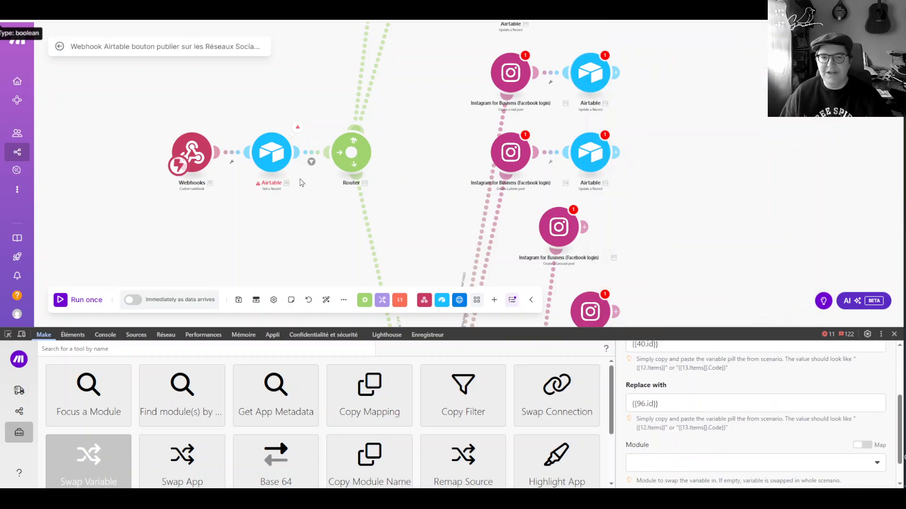
pyautogui.click(266, 151)
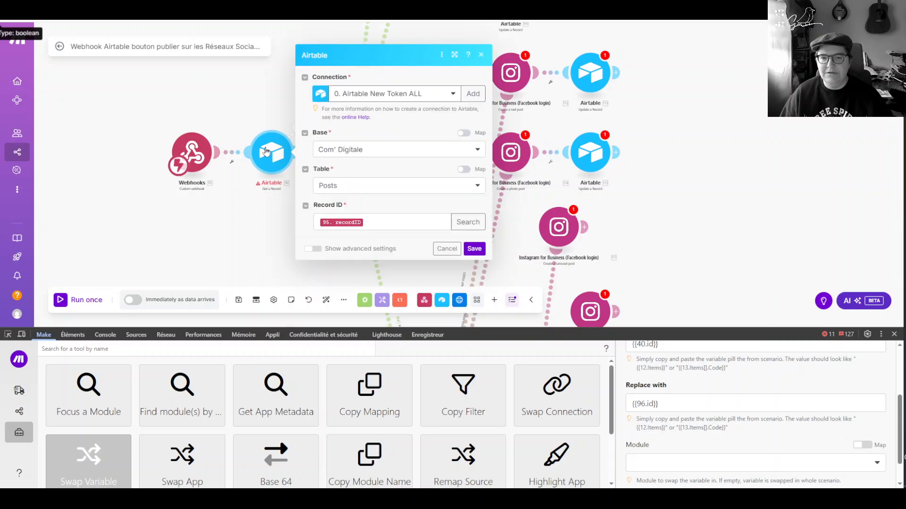
pyautogui.click(254, 112)
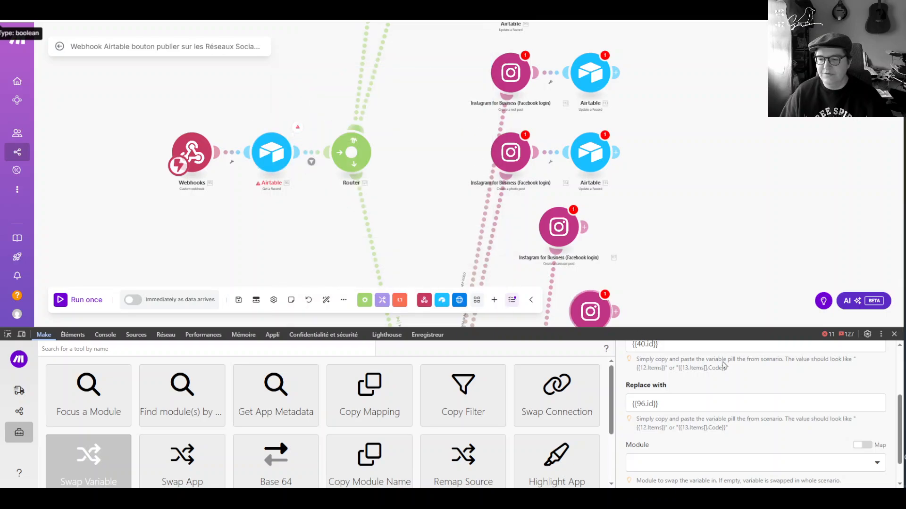
# - Run the variable swap across the whole scenario with Module left empty
pyautogui.scroll(-1, 700, 417)
pyautogui.scroll(3, 702, 411)
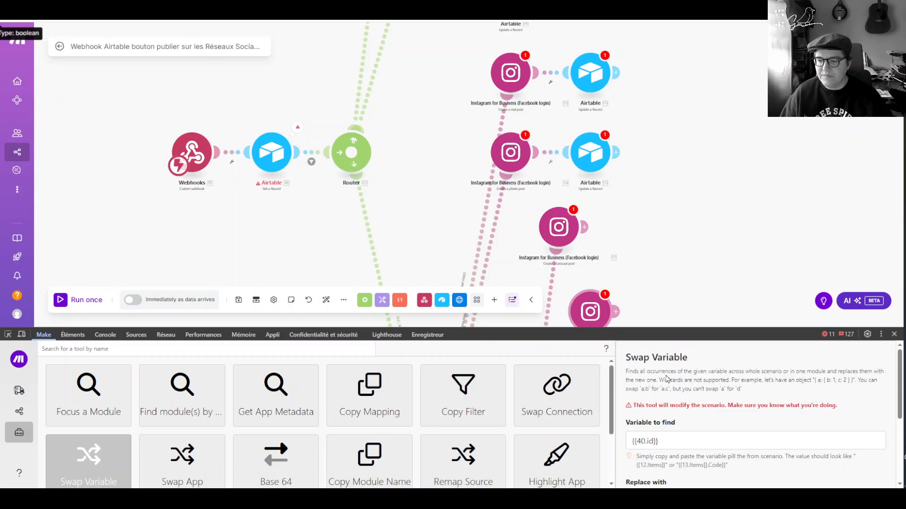
pyautogui.scroll(-2, 679, 395)
pyautogui.scroll(-1, 688, 479)
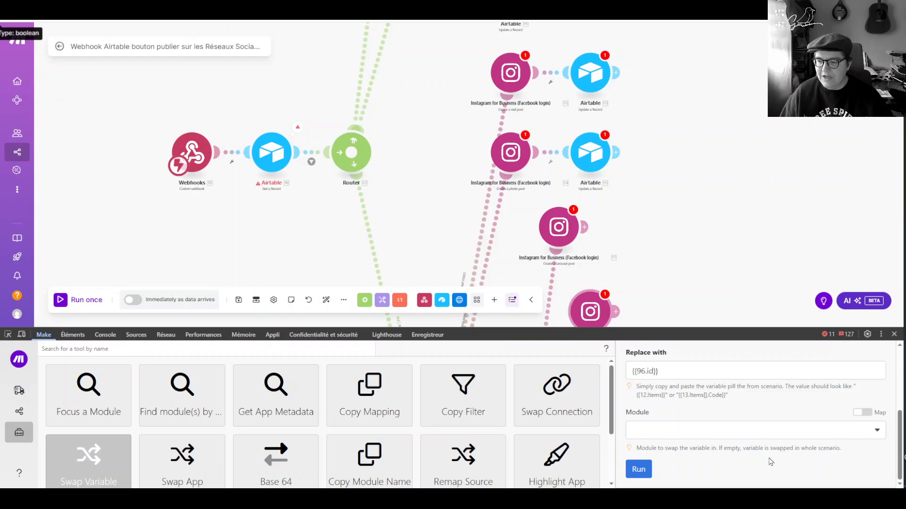
pyautogui.click(707, 432)
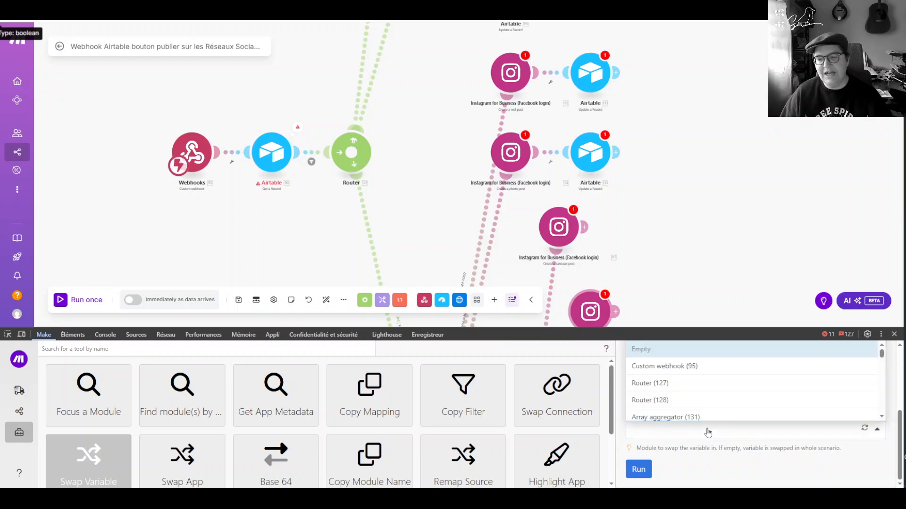
pyautogui.click(707, 432)
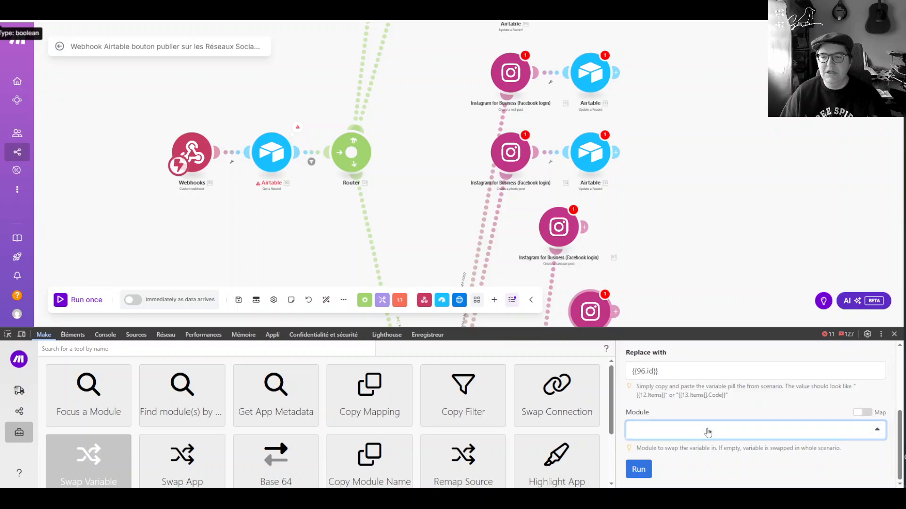
pyautogui.click(639, 470)
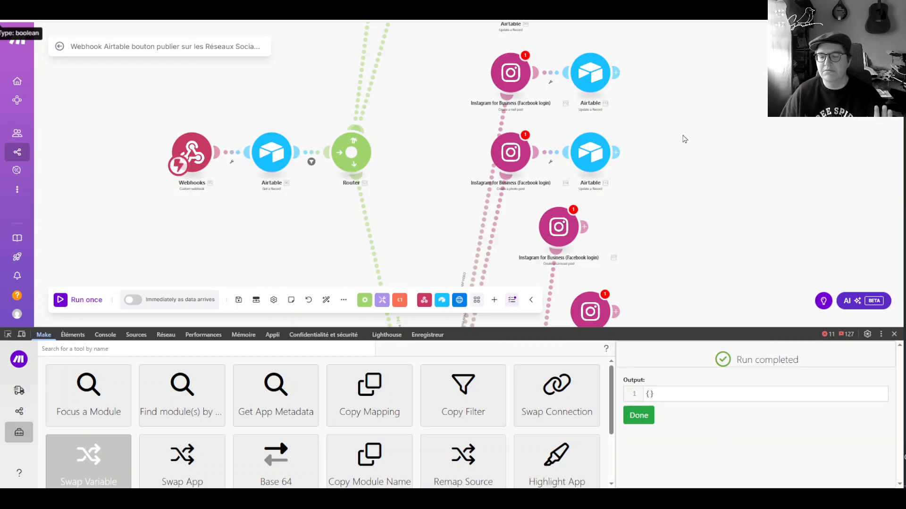
# - Check the Record ID mapping in the Update a Record modules after the Instagram reel and photo posts
pyautogui.click(594, 66)
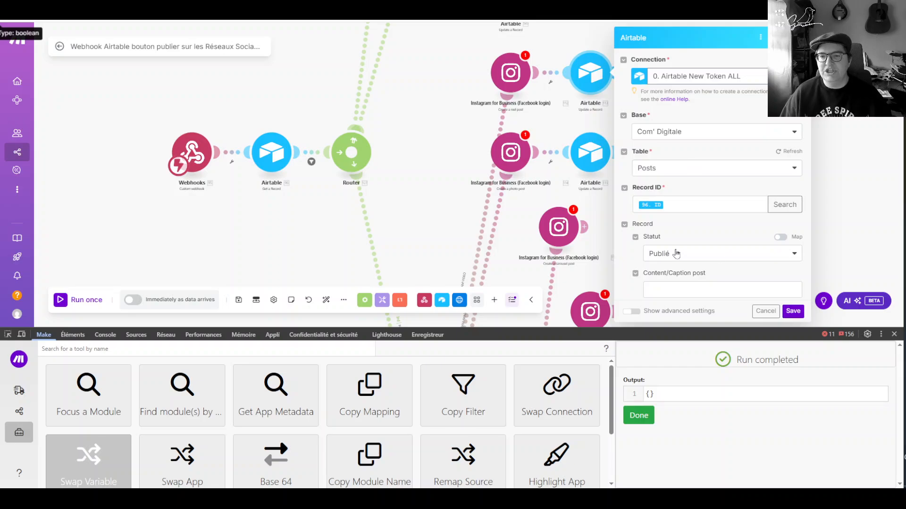
pyautogui.hotkey('ctrl', '+')
pyautogui.hotkey('ctrl', '+')
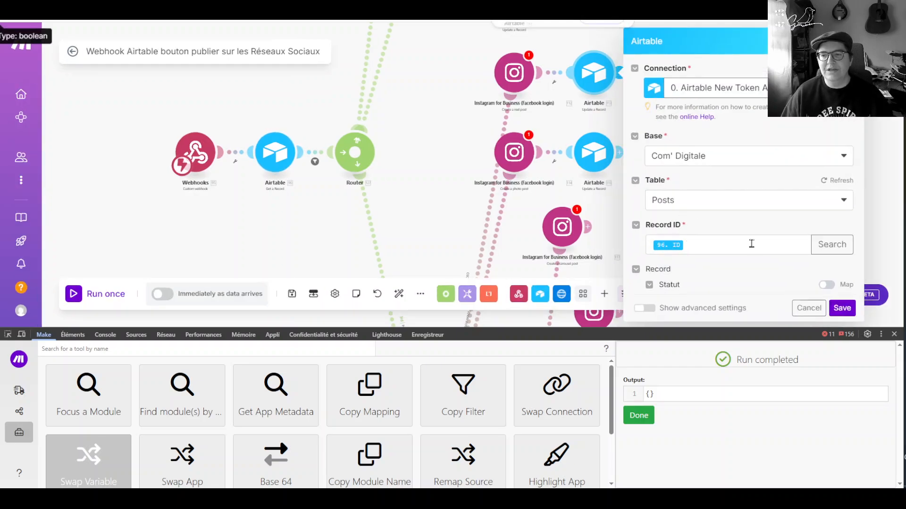
pyautogui.click(750, 245)
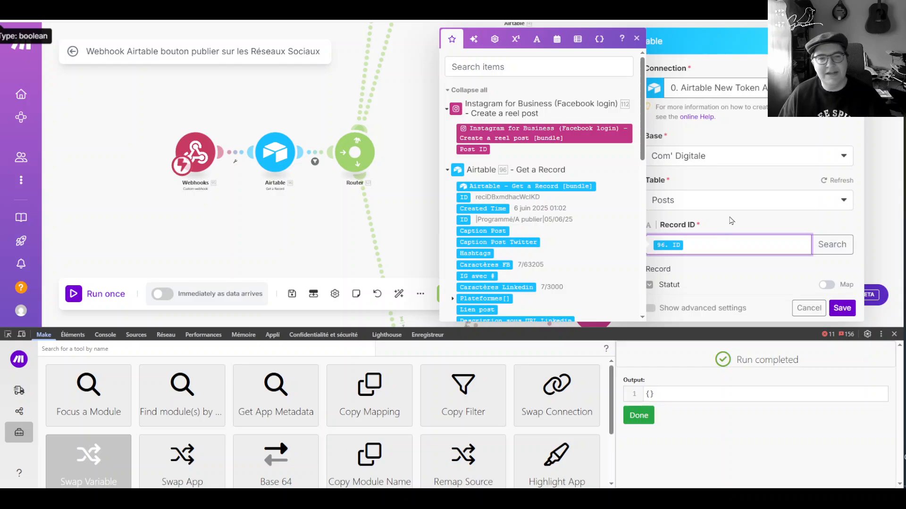
pyautogui.click(731, 220)
pyautogui.scroll(-3, 711, 230)
pyautogui.click(594, 152)
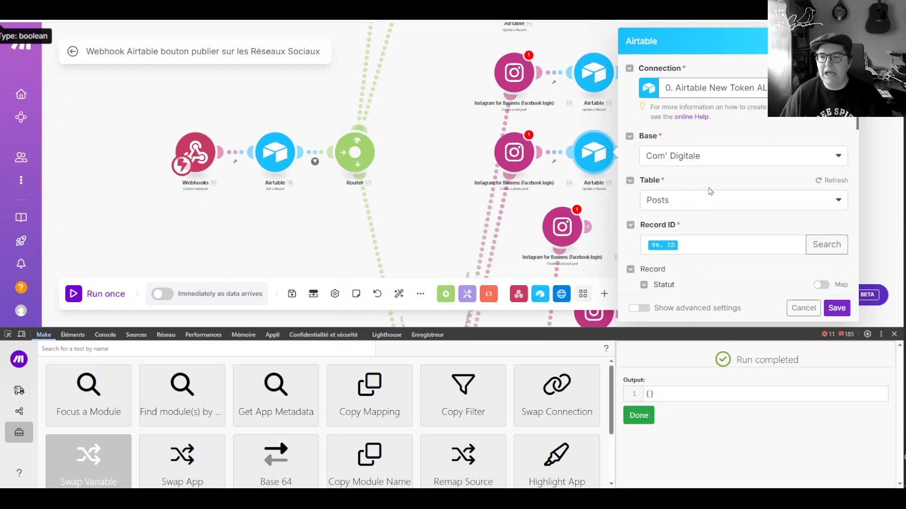
pyautogui.scroll(-3, 726, 120)
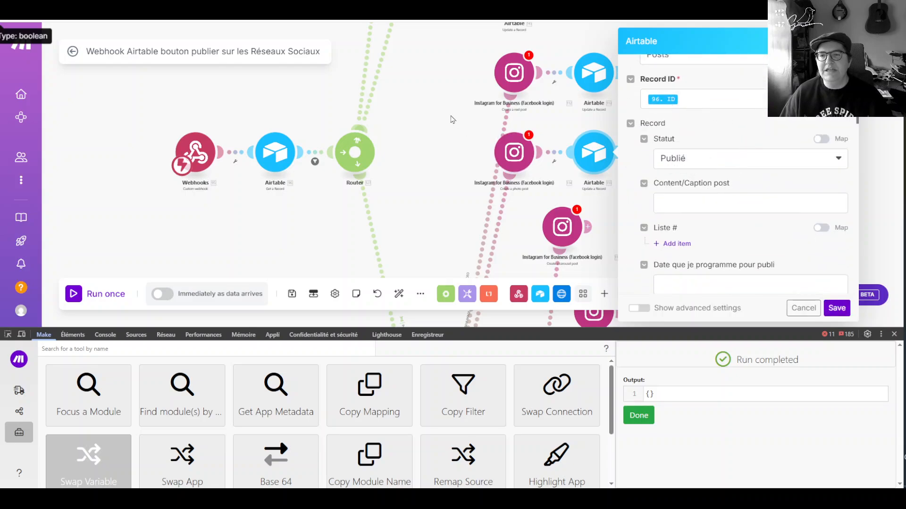
# - Check the Video URL mapping in the Instagram Create a reel post module and close its settings
pyautogui.click(450, 120)
pyautogui.click(505, 70)
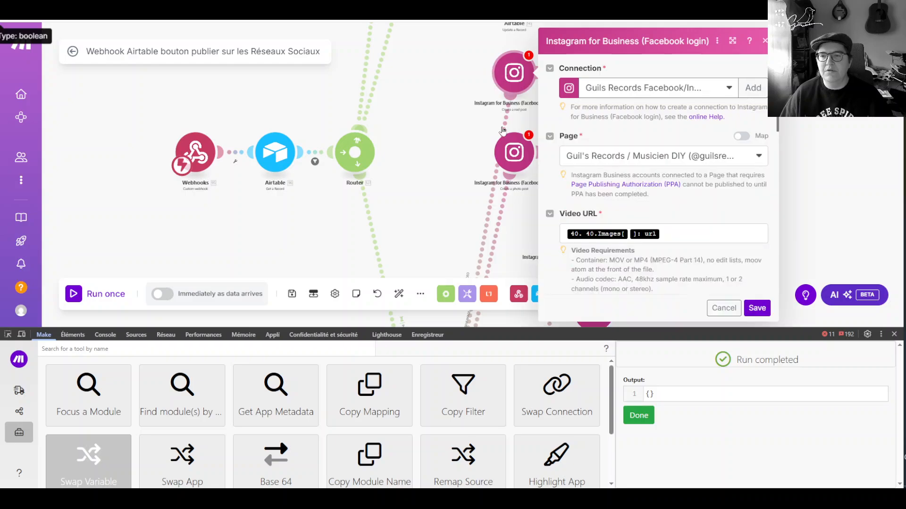
pyautogui.click(506, 182)
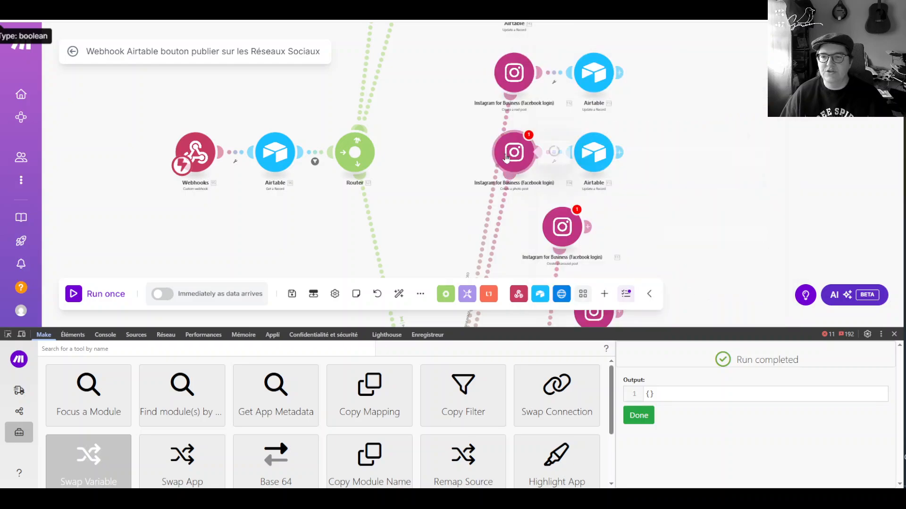
pyautogui.click(458, 107)
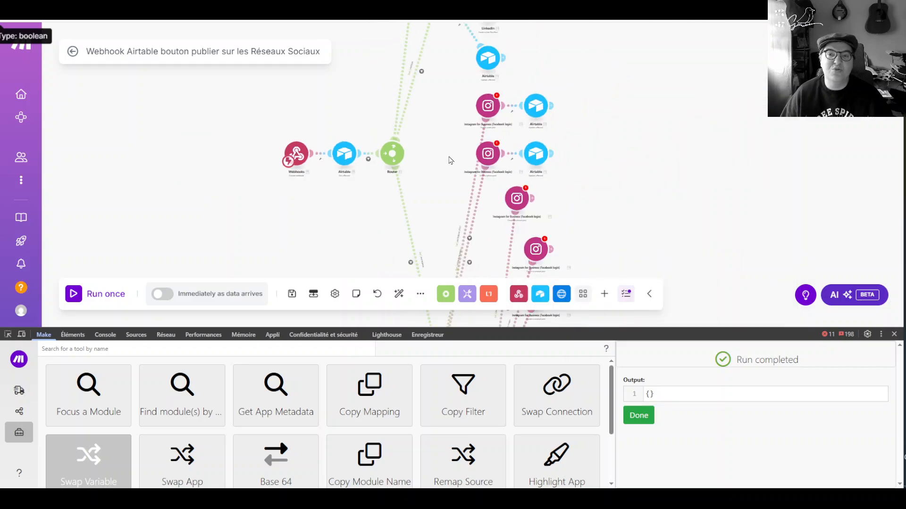
# - Check the Record ID mapping in the Airtable modules on the LinkedIn and Facebook routers' last branches, closing both unsaved
pyautogui.scroll(4, 600, 215)
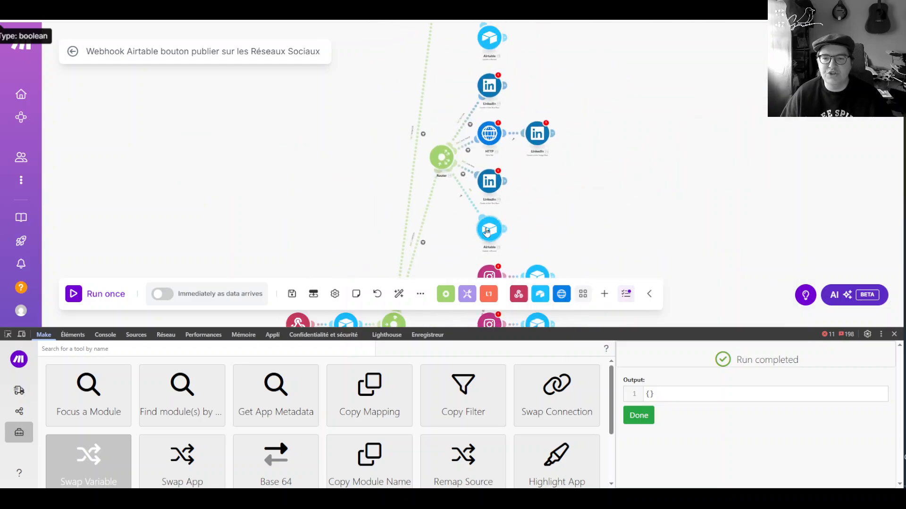
pyautogui.click(489, 229)
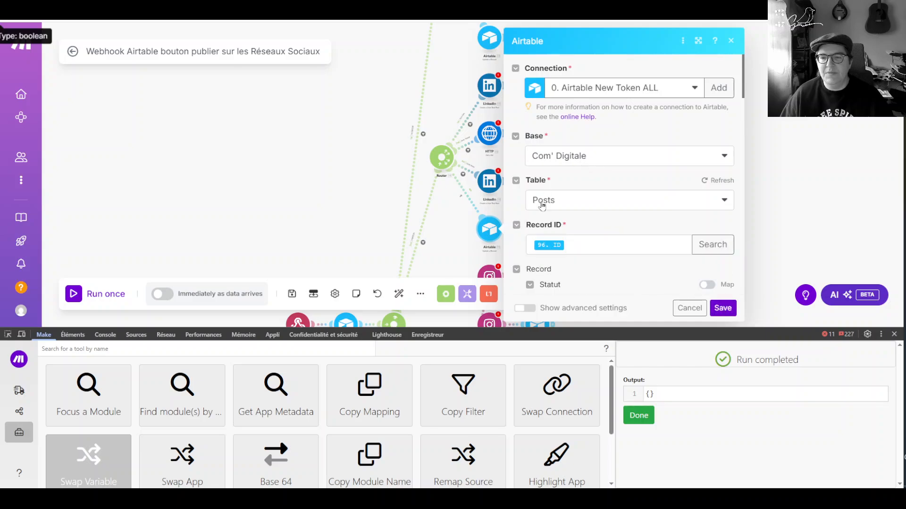
pyautogui.click(824, 189)
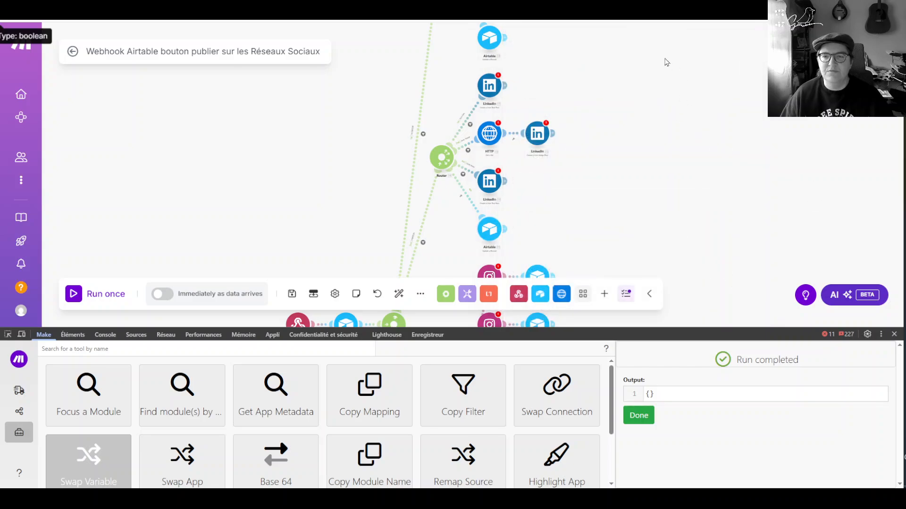
pyautogui.moveTo(665, 60); pyautogui.dragTo(665, 281)
pyautogui.click(501, 253)
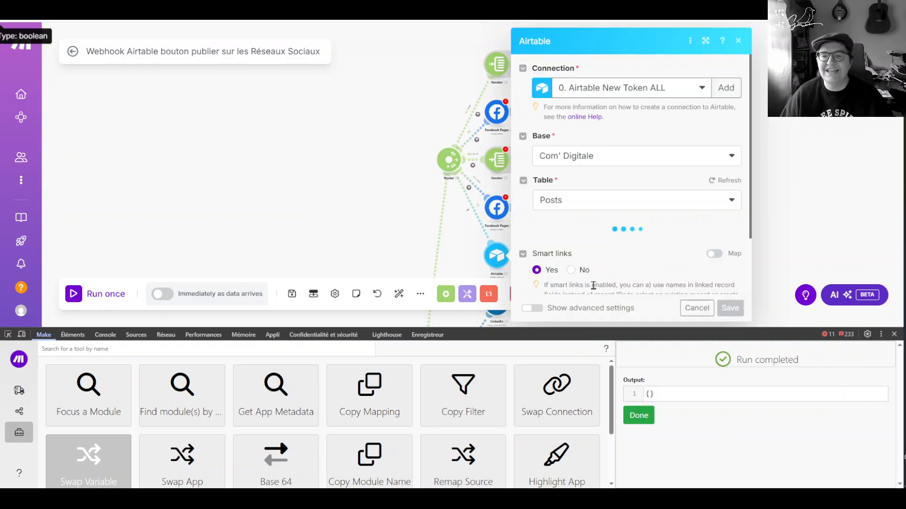
pyautogui.scroll(-1, 596, 214)
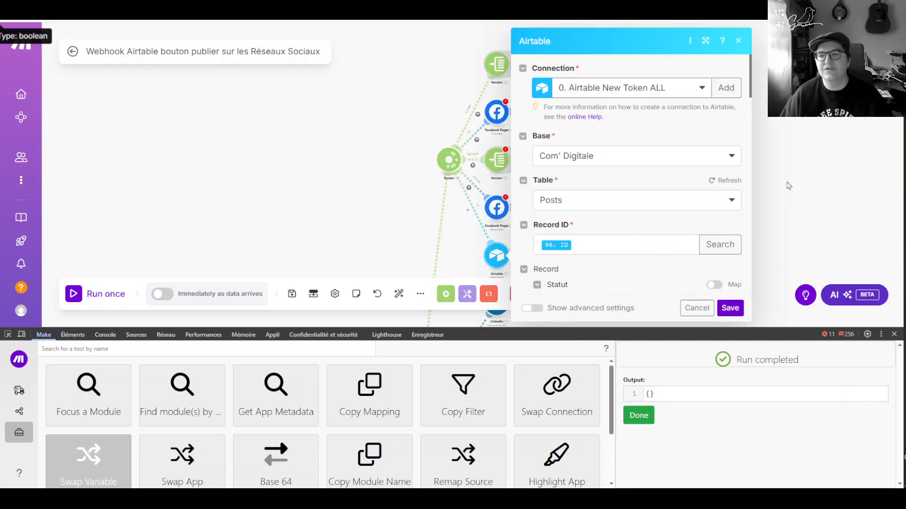
pyautogui.click(789, 185)
# - Dismiss the finished swap and check the Array mapping of the first Facebook branch's Iterator and the settings of its HTTP module
pyautogui.moveTo(629, 251); pyautogui.dragTo(514, 250)
pyautogui.click(639, 415)
pyautogui.click(400, 71)
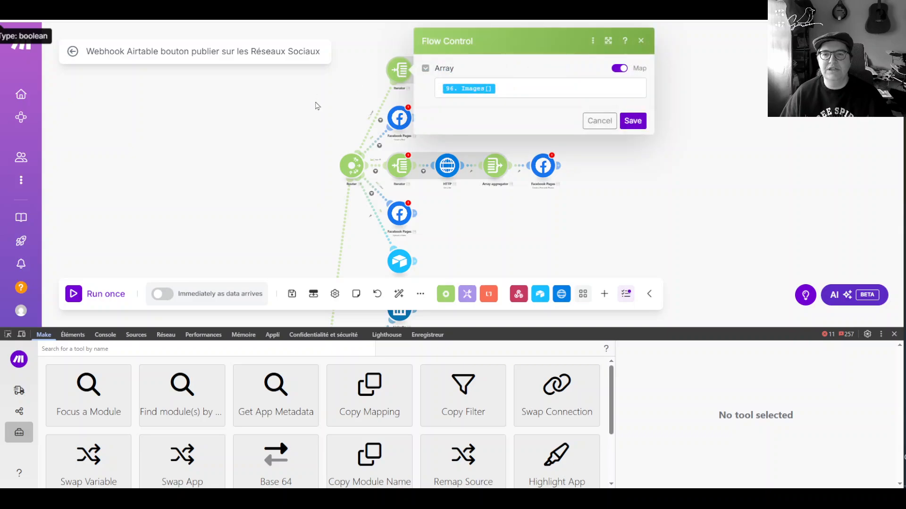
pyautogui.click(316, 105)
pyautogui.click(448, 77)
pyautogui.click(786, 122)
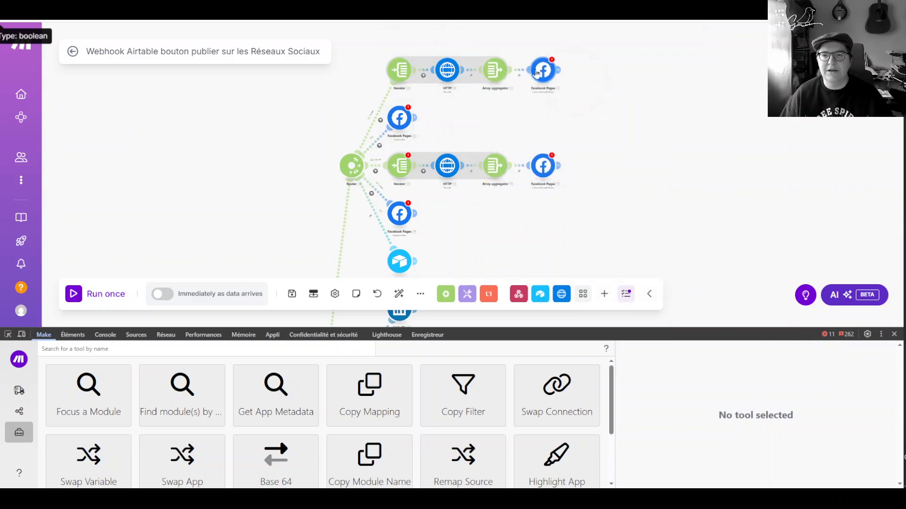
# - Copy the outdated Message variable from the first branch's Facebook Pages module and set Swap Variable to find {{40.`Content/Caption post`}}
pyautogui.click(542, 70)
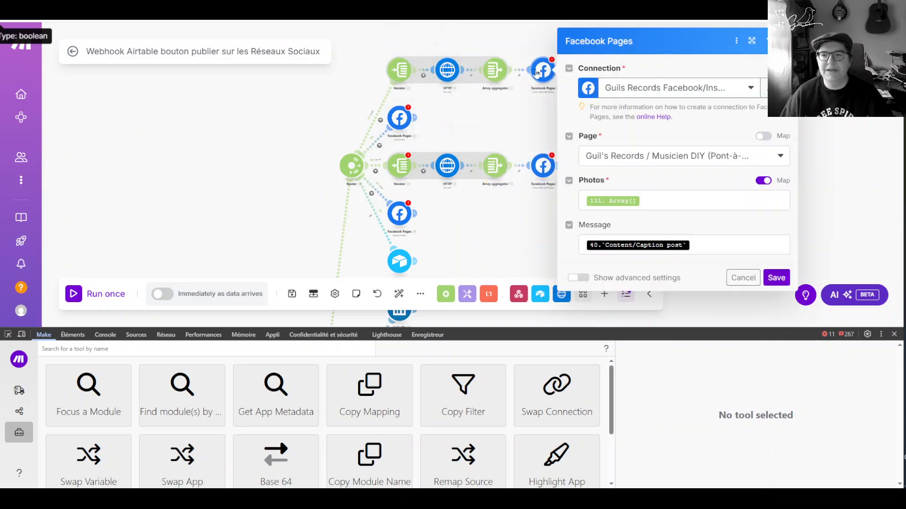
pyautogui.click(728, 246)
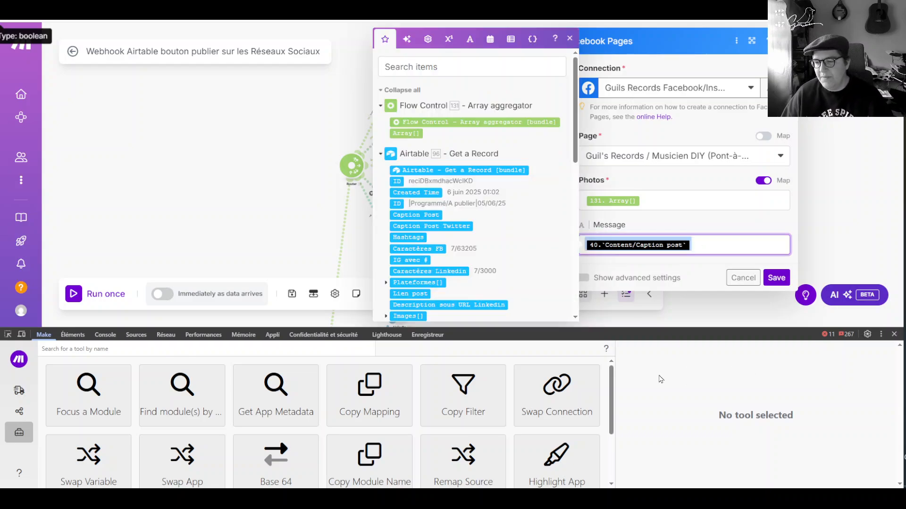
pyautogui.click(677, 387)
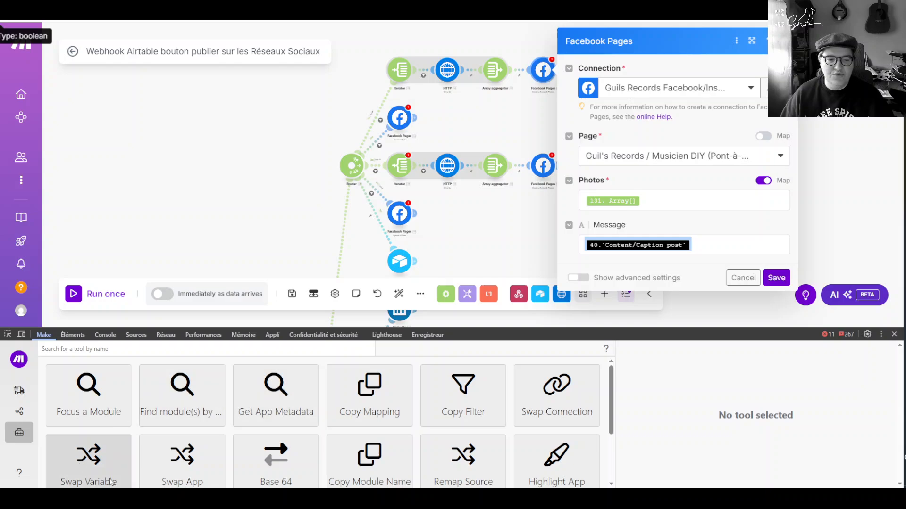
pyautogui.click(100, 453)
pyautogui.click(681, 437)
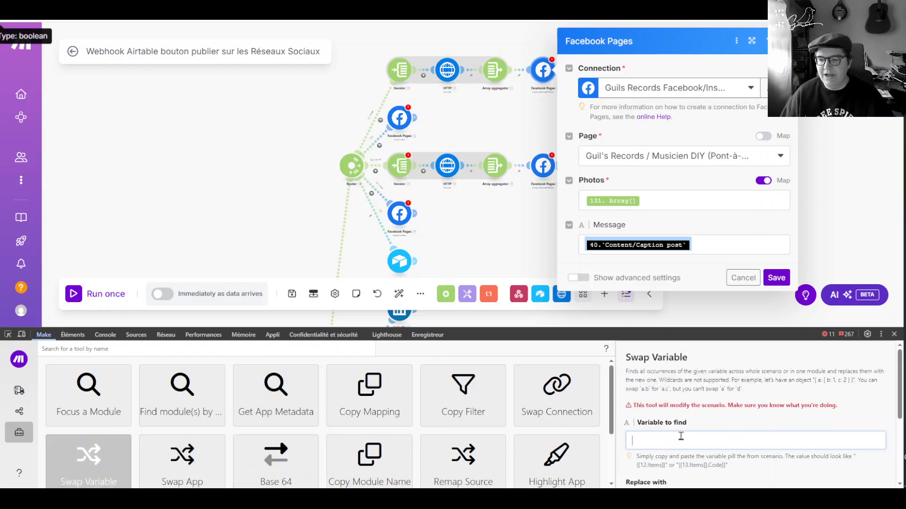
pyautogui.write('{{40.`Content/Caption post`}}')
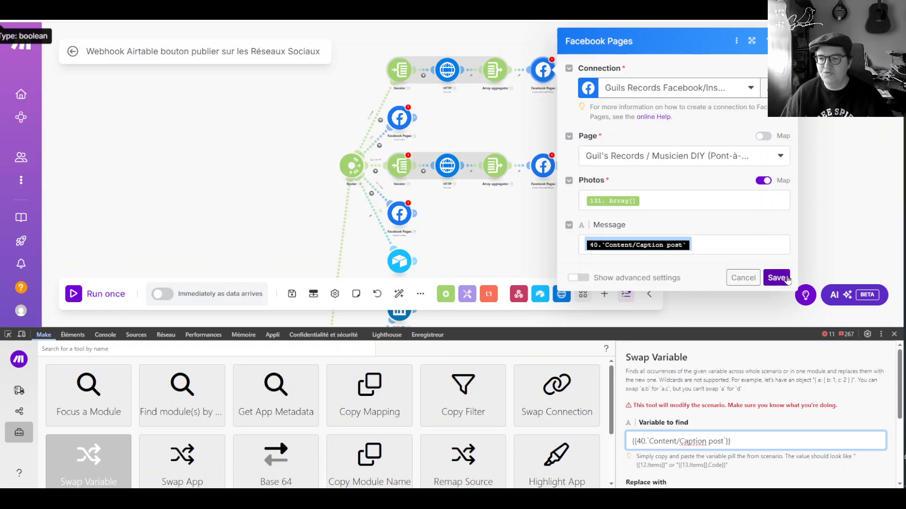
# - Search the mappable items for "cont" to locate the Content/Caption post field, and close the Facebook module unsaved
pyautogui.click(751, 253)
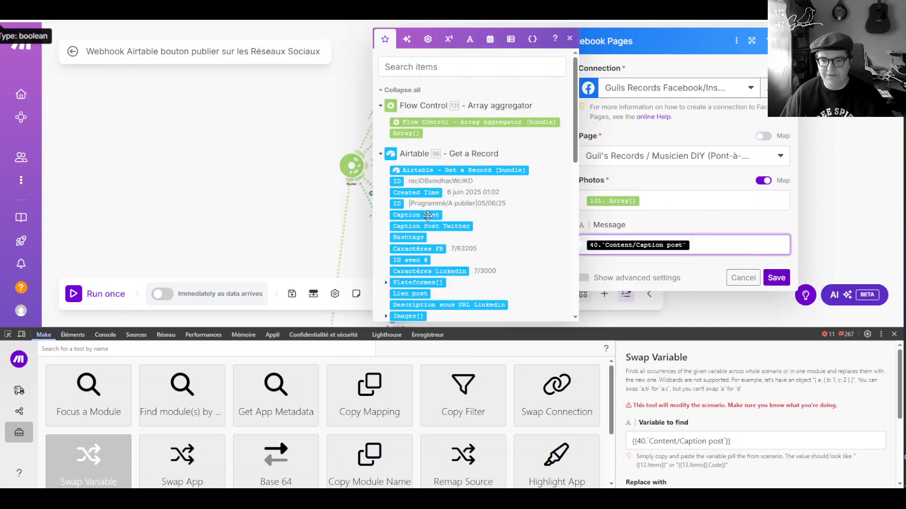
pyautogui.click(453, 65)
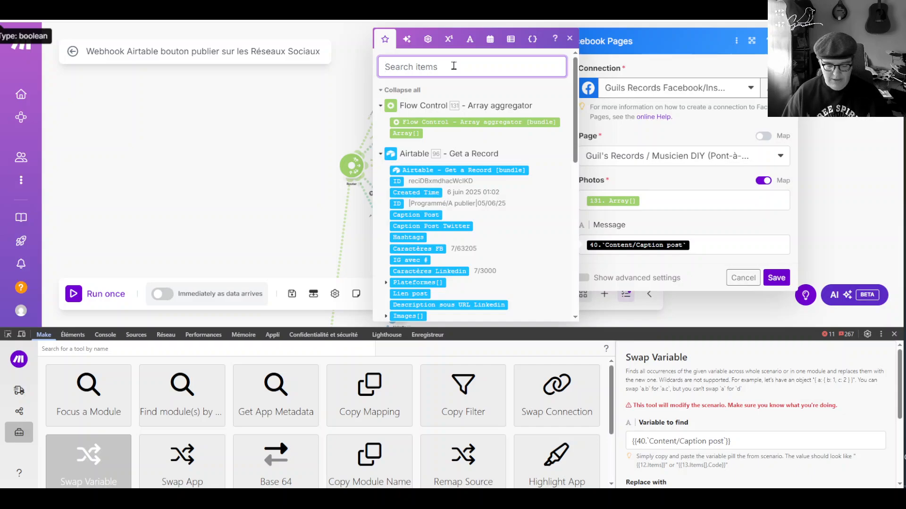
pyautogui.write('cont')
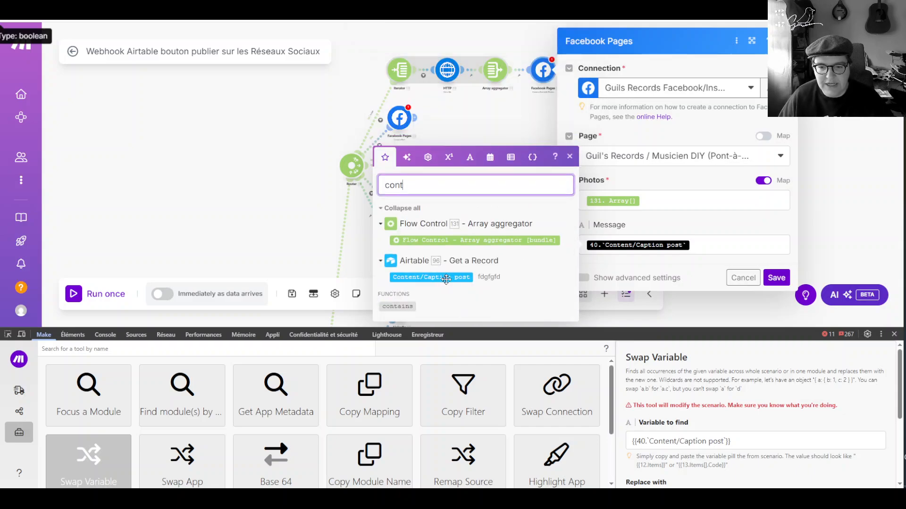
pyautogui.click(743, 278)
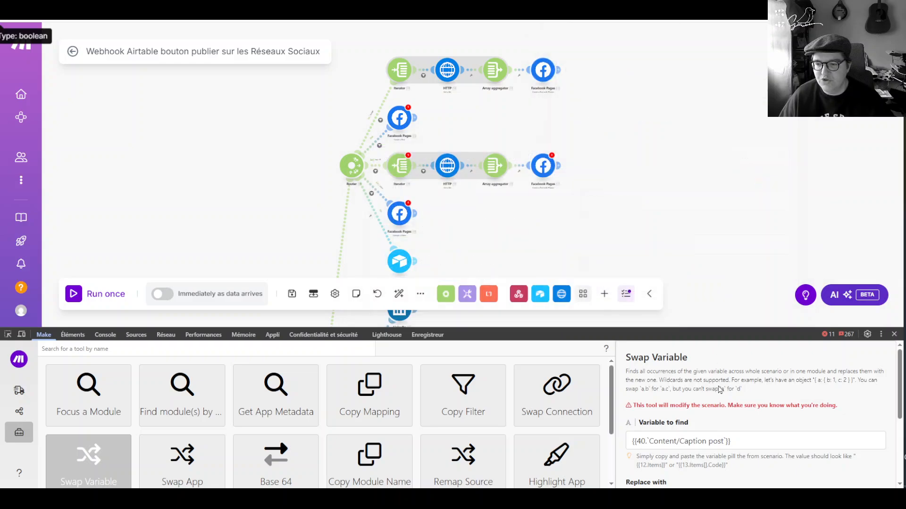
# - Set the replacement to {{96.`Content/Caption post`}} and run the swap across the whole scenario with Module left empty
pyautogui.scroll(-2, 720, 390)
pyautogui.click(704, 406)
pyautogui.write('{{40.`Content/Caption post`}}')
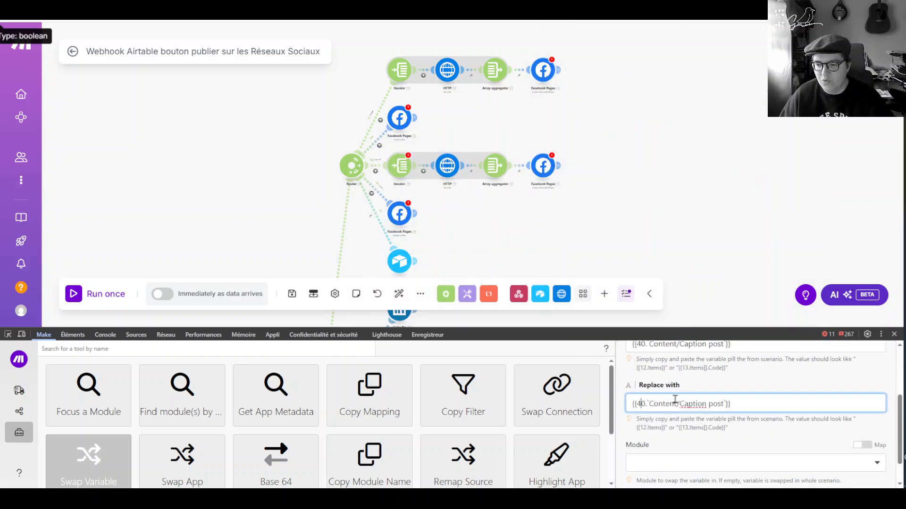
pyautogui.press('BackSpace')
pyautogui.press('BackSpace')
pyautogui.press('BackSpace')
pyautogui.write('96')
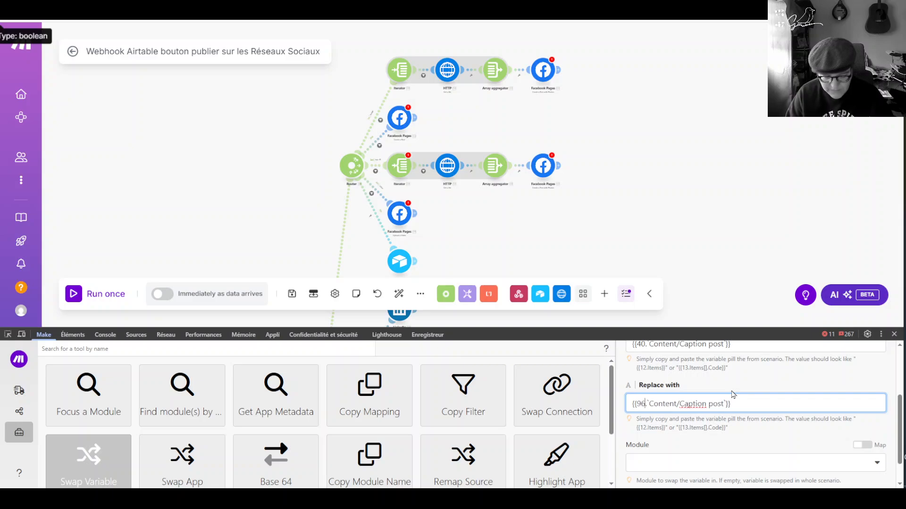
pyautogui.click(750, 443)
pyautogui.scroll(-1, 707, 457)
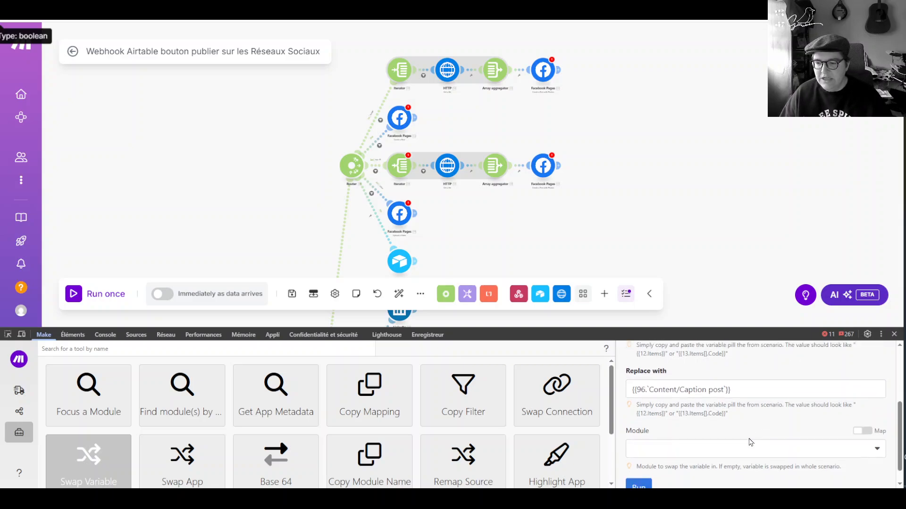
pyautogui.click(639, 469)
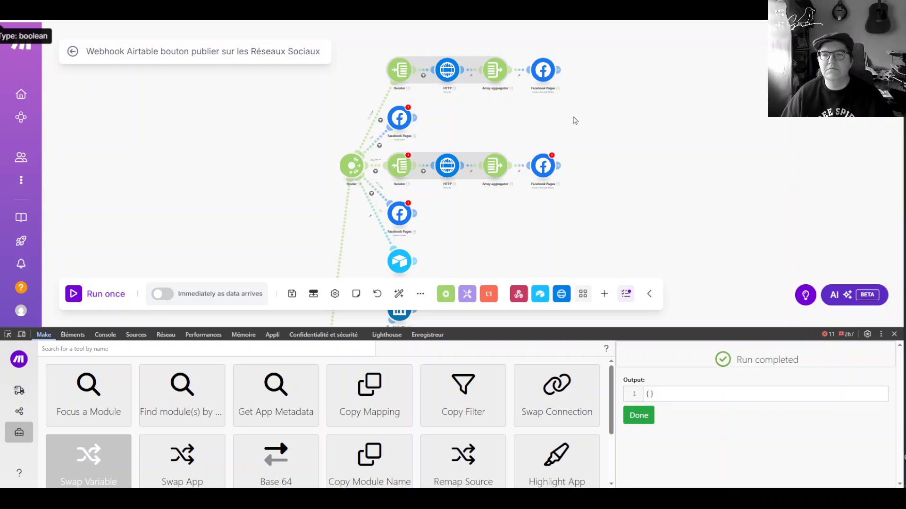
# - Check the Message mapping in the Facebook Pages modules of the first and second branches
pyautogui.click(541, 72)
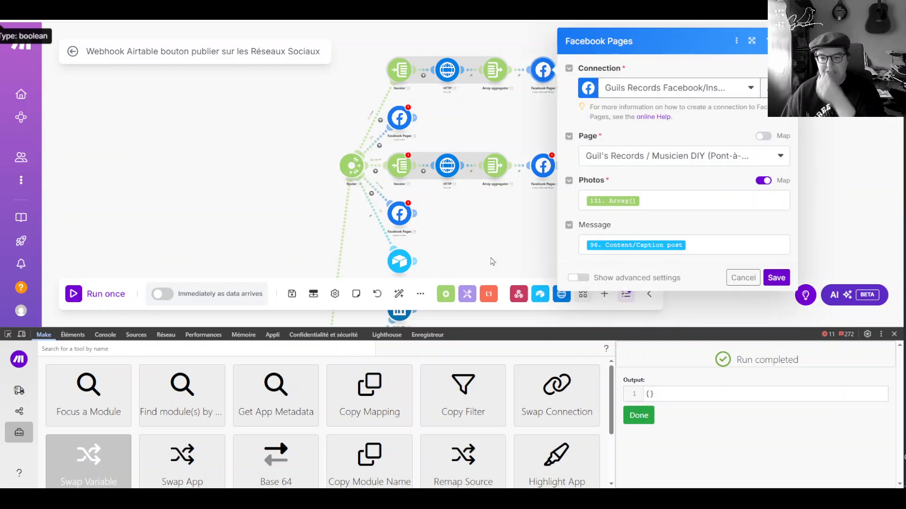
pyautogui.click(505, 239)
pyautogui.click(401, 119)
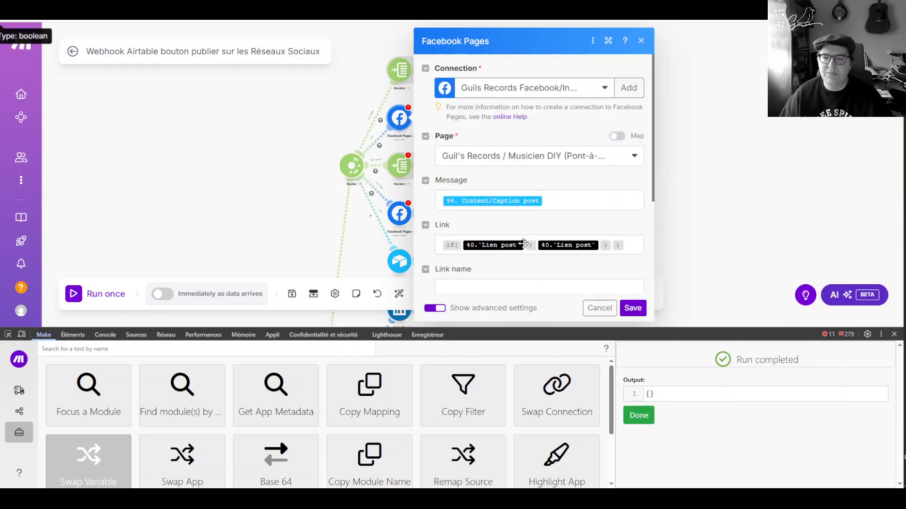
# - Copy the outdated variable from the second Facebook branch's Link formula and set a new Swap Variable search for {{40.`Lien post`}}
pyautogui.click(524, 243)
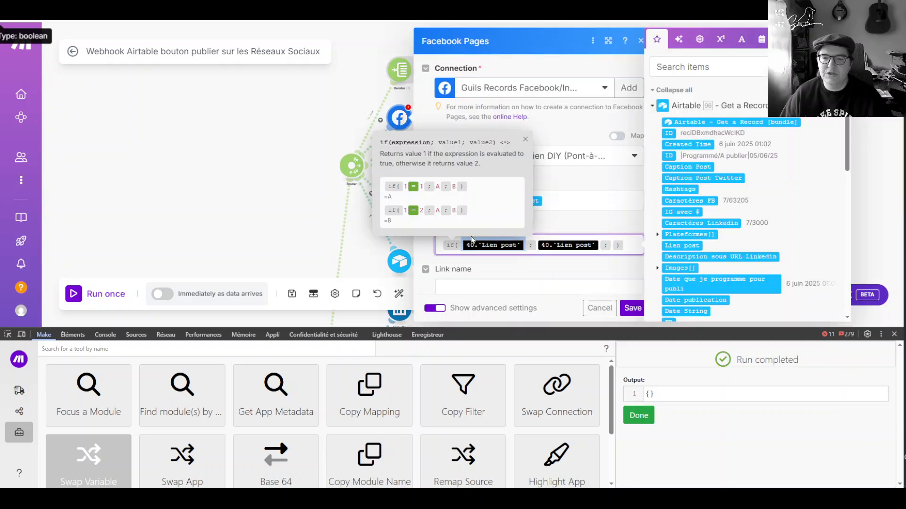
pyautogui.click(682, 391)
pyautogui.click(638, 415)
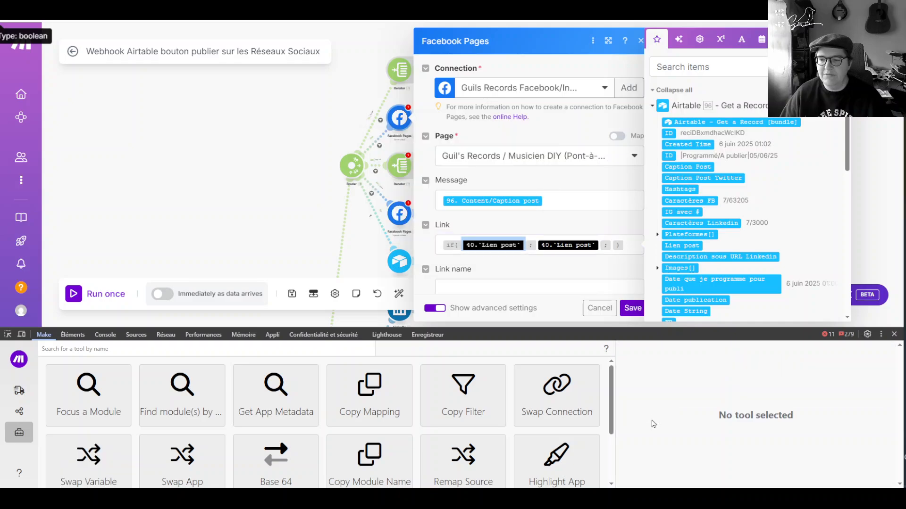
pyautogui.click(117, 480)
pyautogui.click(698, 441)
pyautogui.write('{{40.`Lien post`}}')
# - Set the replacement to {{96.`Lien post`}} and run the swap across all modules of the scenario
pyautogui.scroll(-2, 698, 427)
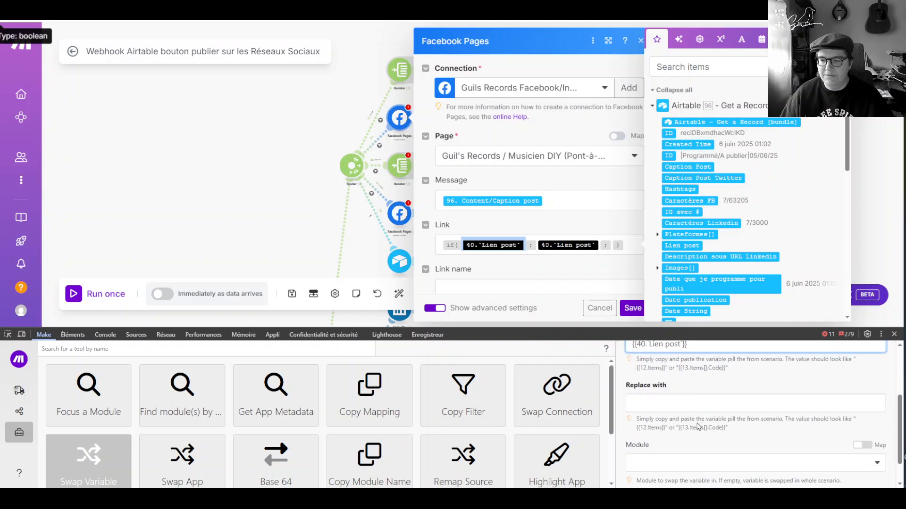
pyautogui.click(691, 405)
pyautogui.write('{{40.`Lien post`}}')
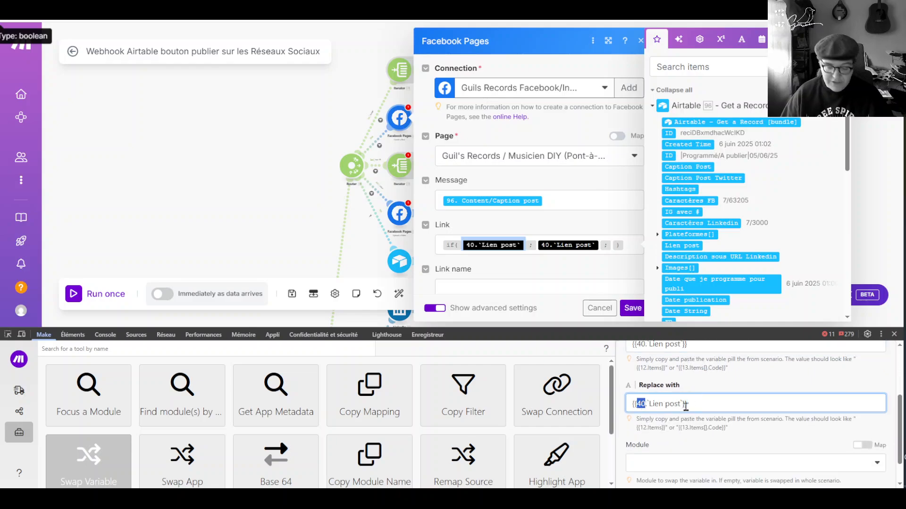
pyautogui.write('96')
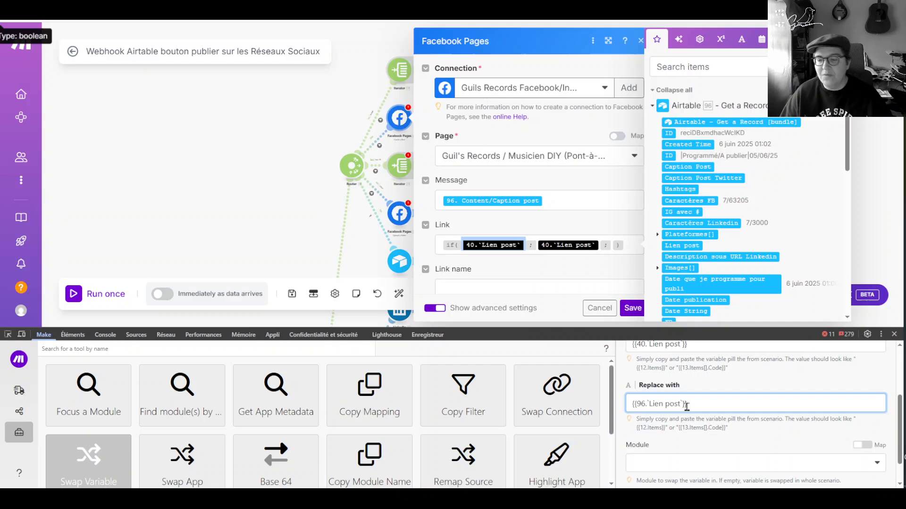
pyautogui.click(796, 435)
pyautogui.scroll(-1, 724, 423)
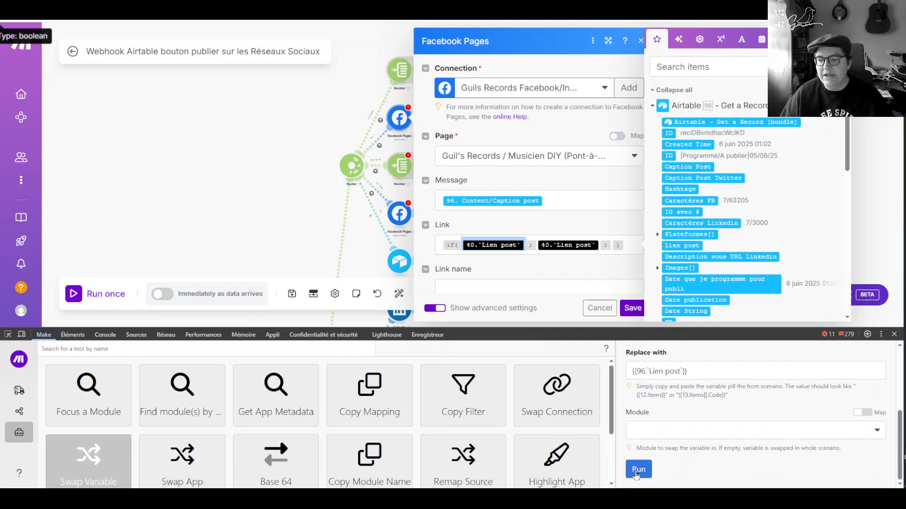
pyautogui.click(637, 470)
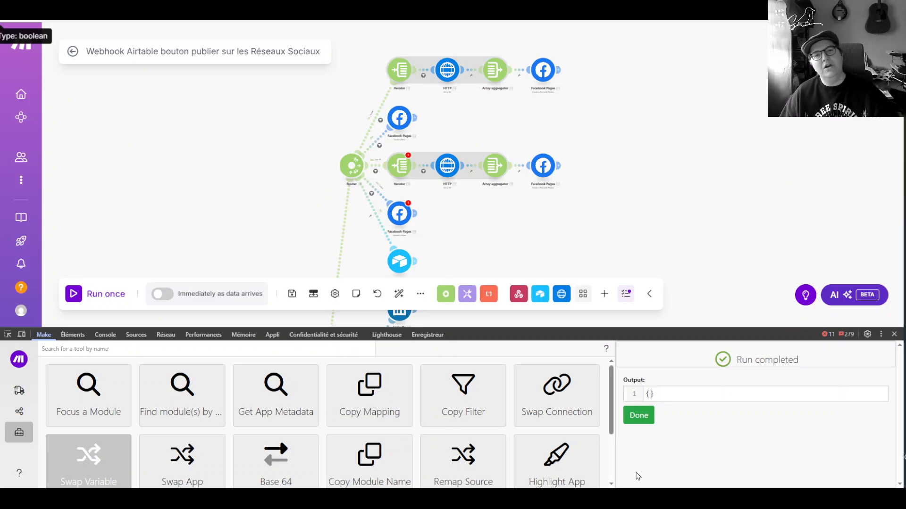
# - Dismiss the finished swap and check the Link formula and remaining fields of the second branch's Facebook Pages module, reopening it if loading fails
pyautogui.click(639, 415)
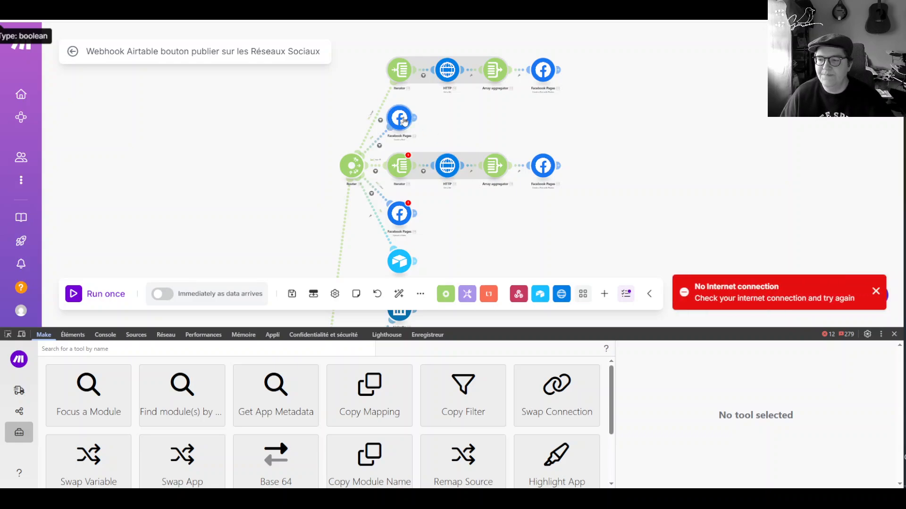
pyautogui.click(400, 119)
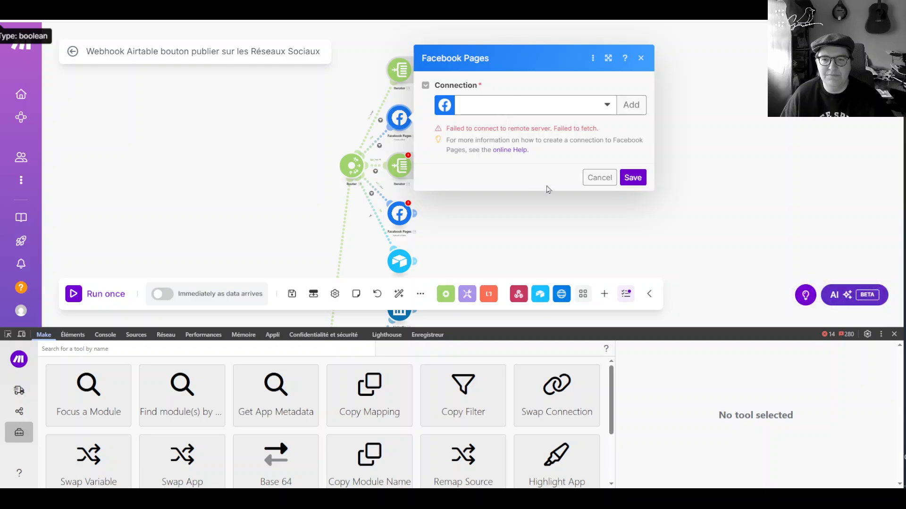
pyautogui.click(600, 178)
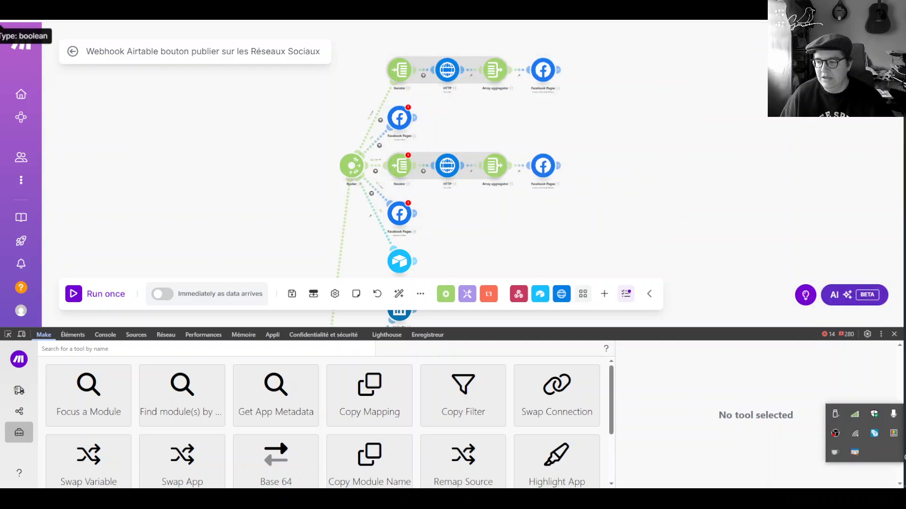
pyautogui.click(905, 433)
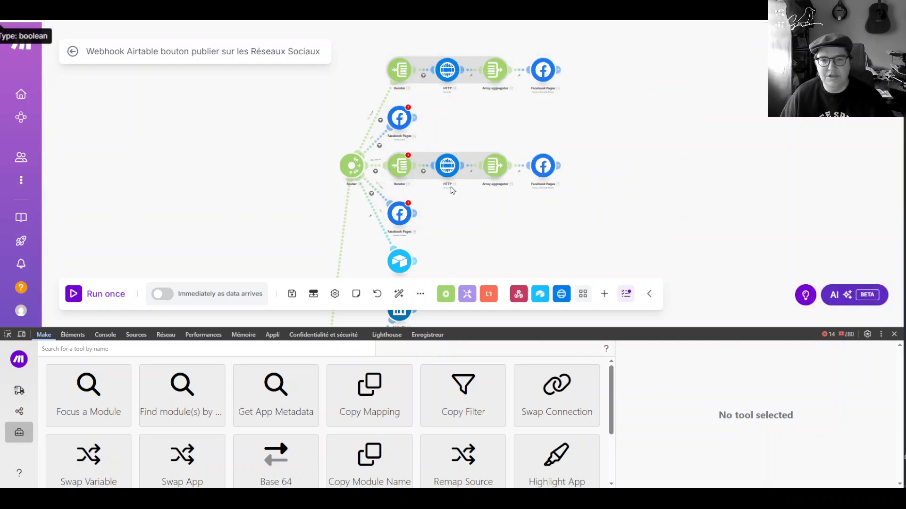
pyautogui.click(401, 122)
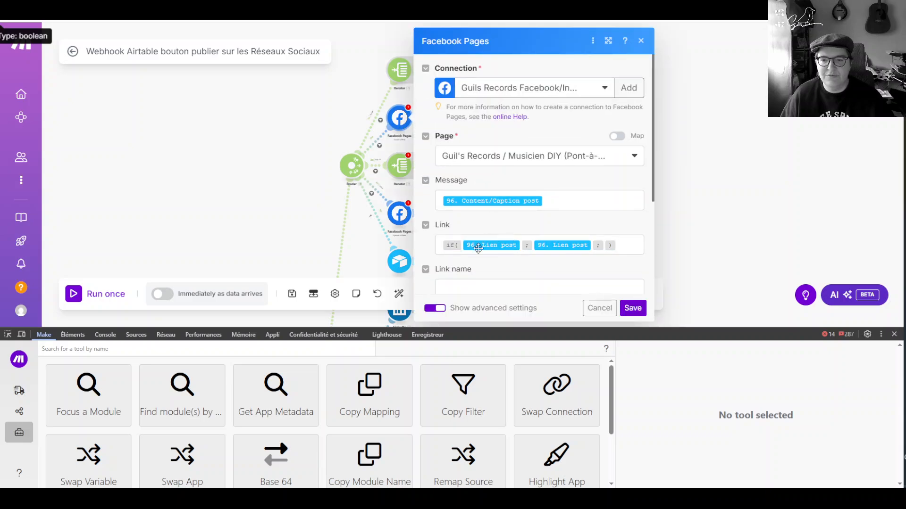
pyautogui.scroll(-3, 512, 250)
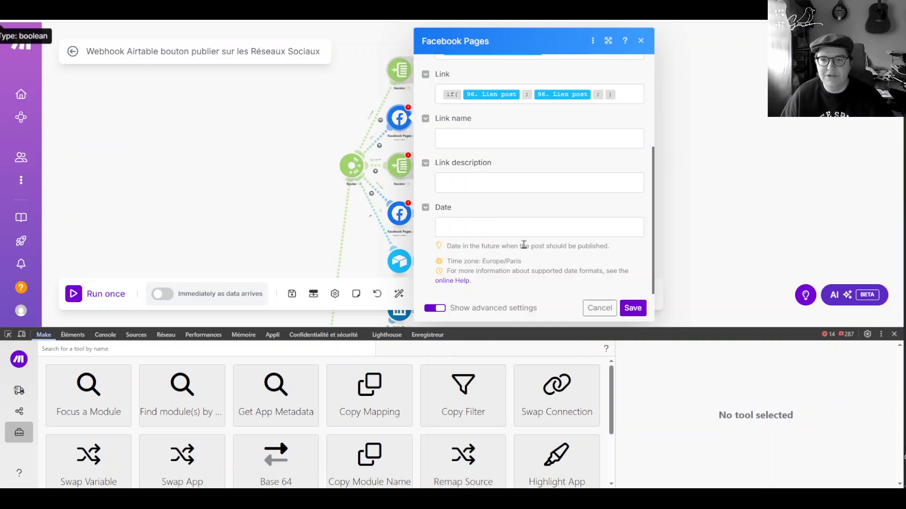
# - Save the second branch's Facebook Pages module and set a Swap Variable search for {{40.Images}} copied from the third branch's iterator
pyautogui.scroll(3, 524, 245)
pyautogui.click(631, 307)
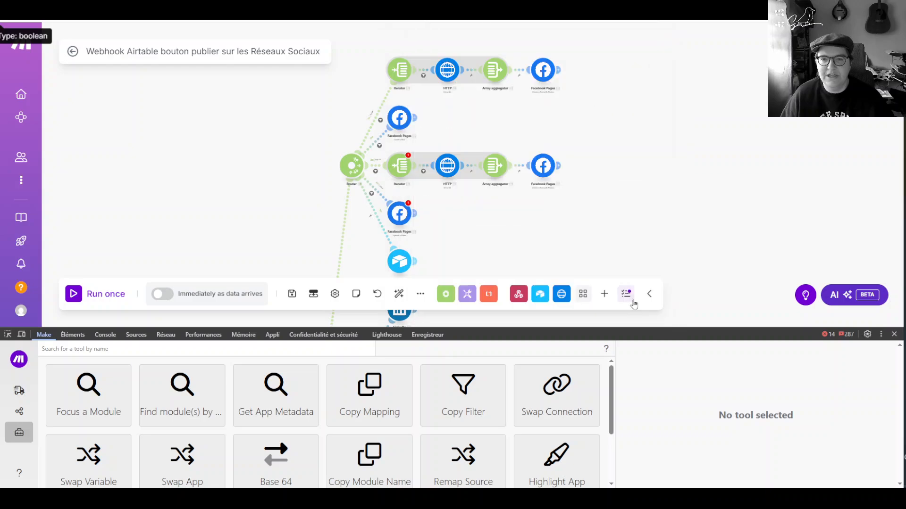
pyautogui.click(398, 168)
pyautogui.moveTo(530, 169); pyautogui.dragTo(397, 173)
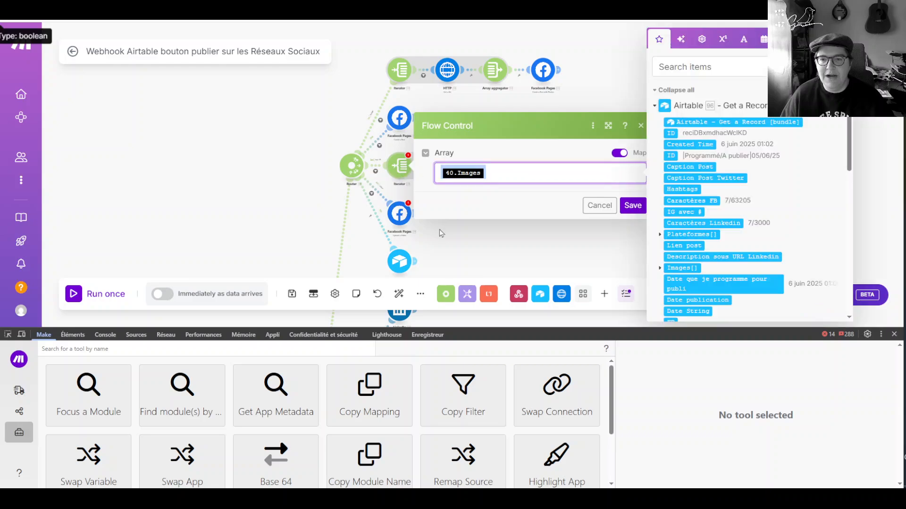
pyautogui.click(94, 459)
pyautogui.click(701, 447)
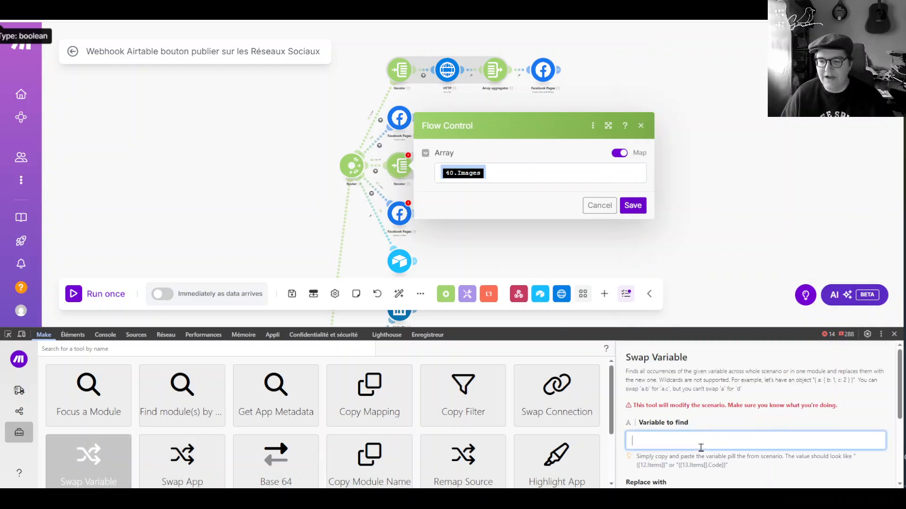
pyautogui.write('{{40.Images}}')
# - Set the replacement to {{96.Images}} and run the swap across the whole scenario
pyautogui.scroll(-3, 700, 439)
pyautogui.click(690, 374)
pyautogui.write('{{40.Images}}')
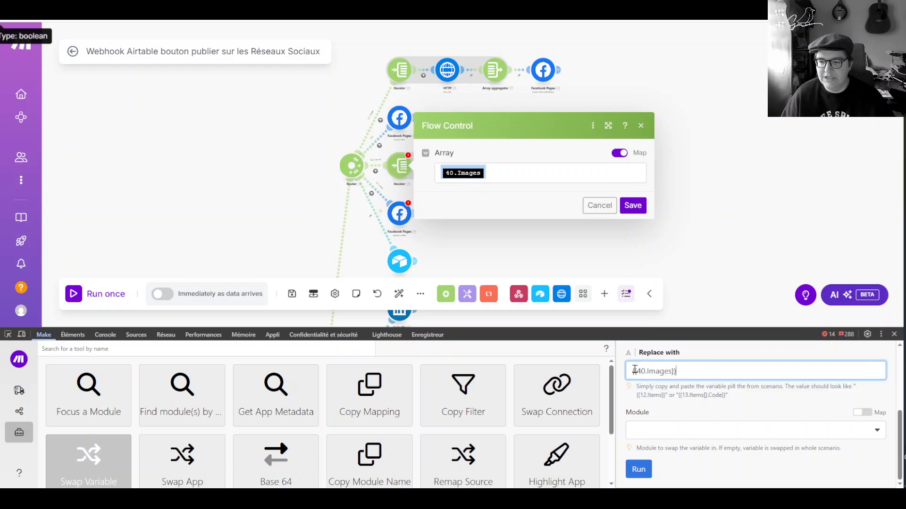
pyautogui.doubleClick(641, 371)
pyautogui.write('96')
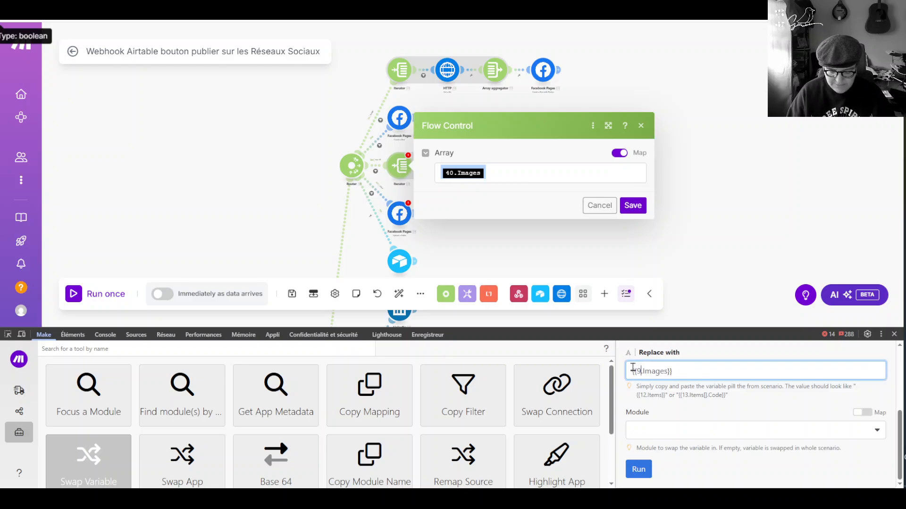
pyautogui.click(639, 470)
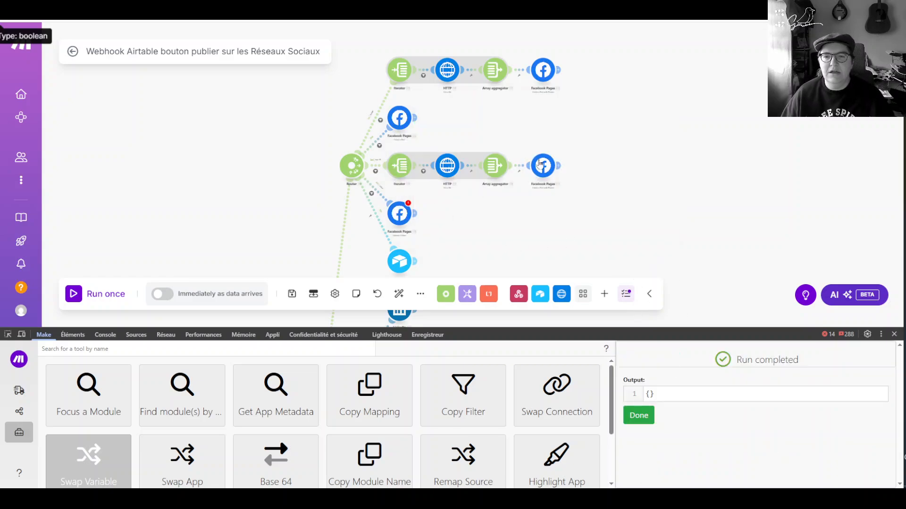
# - Check the third branch's Facebook Pages module, and set a Swap Variable search for {{40.Images[].url}} copied from the fourth branch's video URL
pyautogui.click(541, 165)
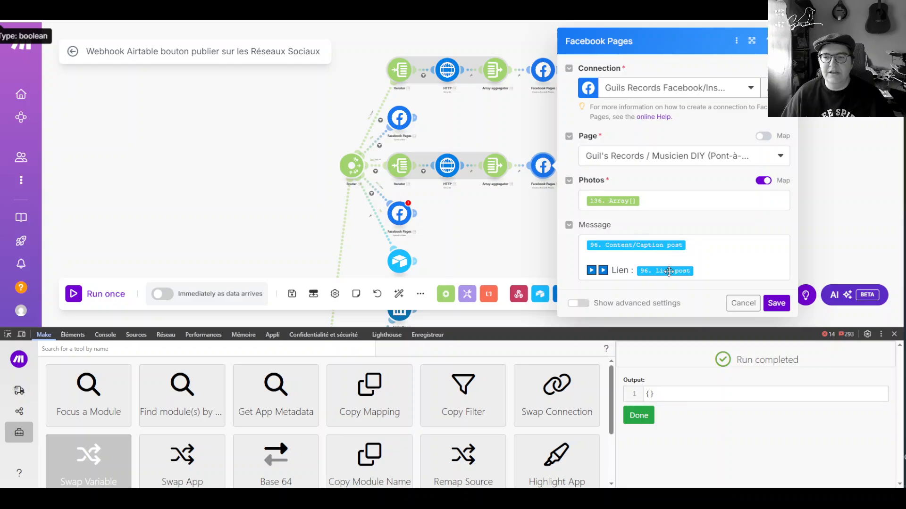
pyautogui.moveTo(515, 253); pyautogui.dragTo(541, 137)
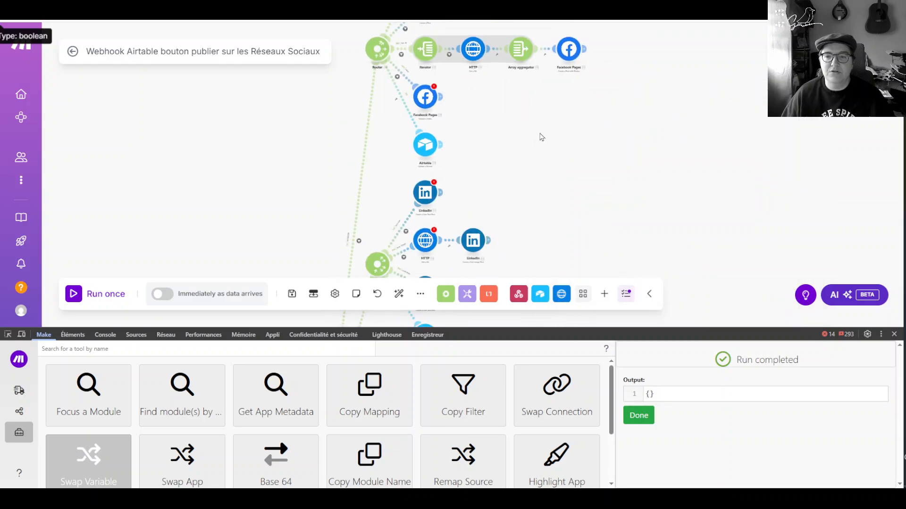
pyautogui.click(426, 108)
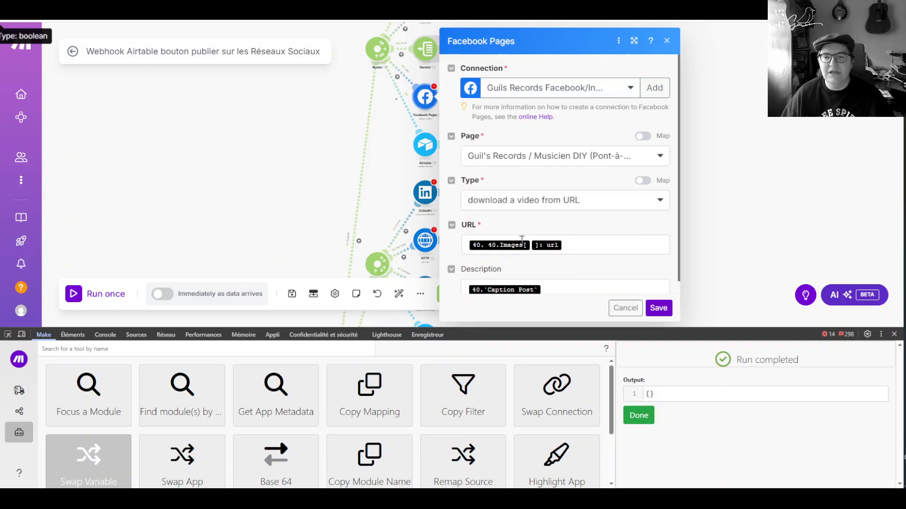
pyautogui.click(522, 240)
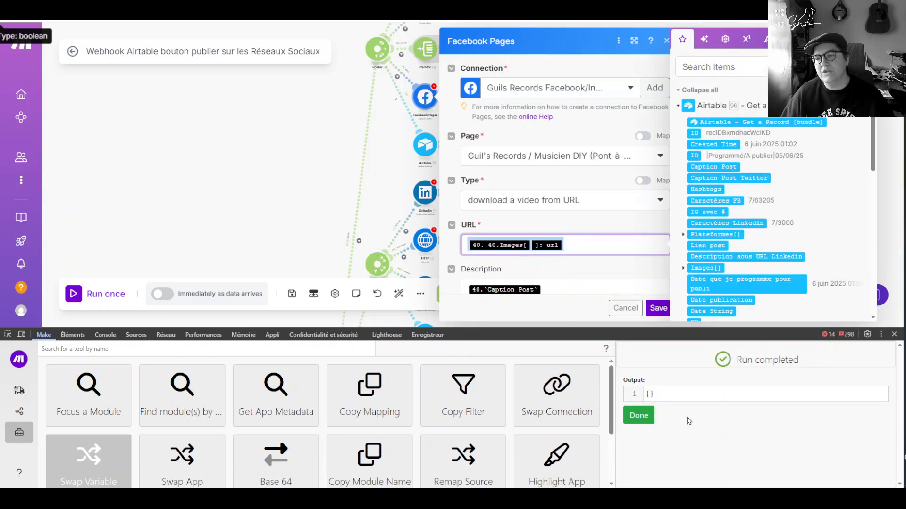
pyautogui.click(650, 412)
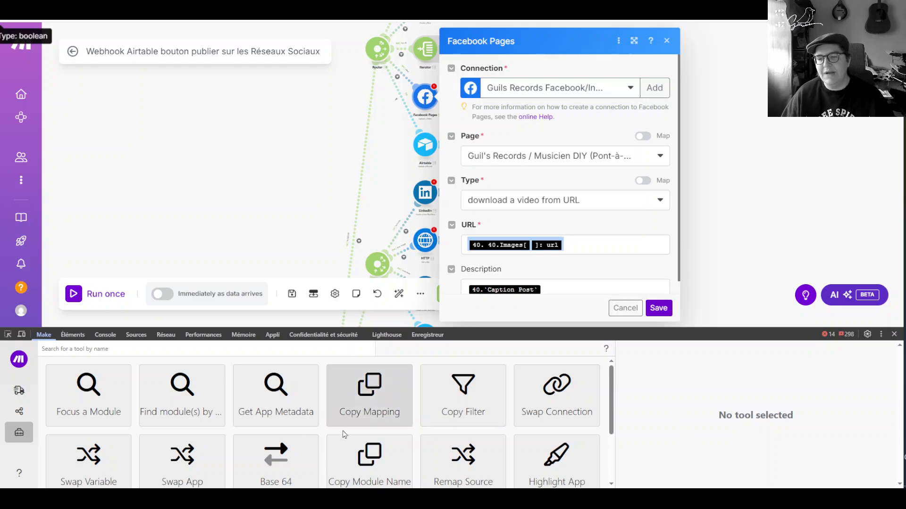
pyautogui.click(87, 472)
pyautogui.click(732, 438)
pyautogui.write('{{40.Images[].url}}')
pyautogui.scroll(-2, 755, 415)
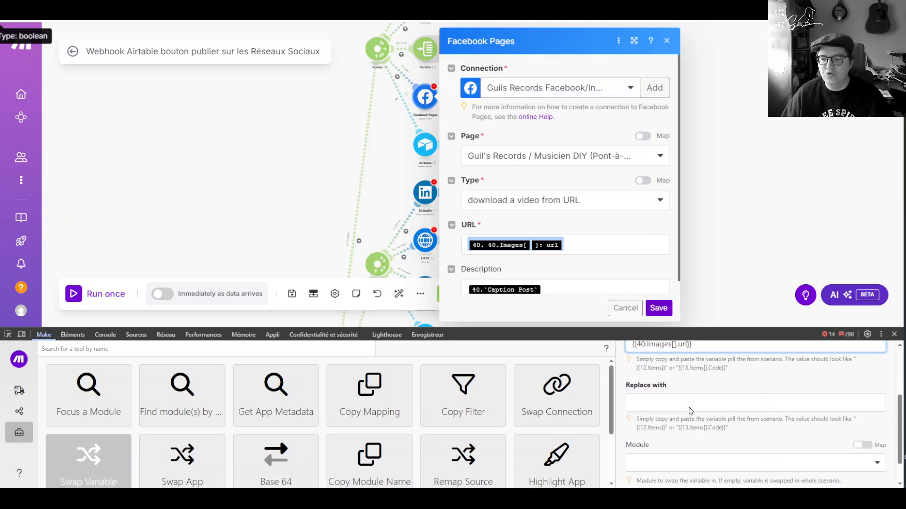
# - Set the replacement to {{96.Images[].url}} and run the swap across the whole scenario
pyautogui.click(685, 405)
pyautogui.write('{{40.Images[].url}}')
pyautogui.moveTo(646, 404); pyautogui.dragTo(634, 405)
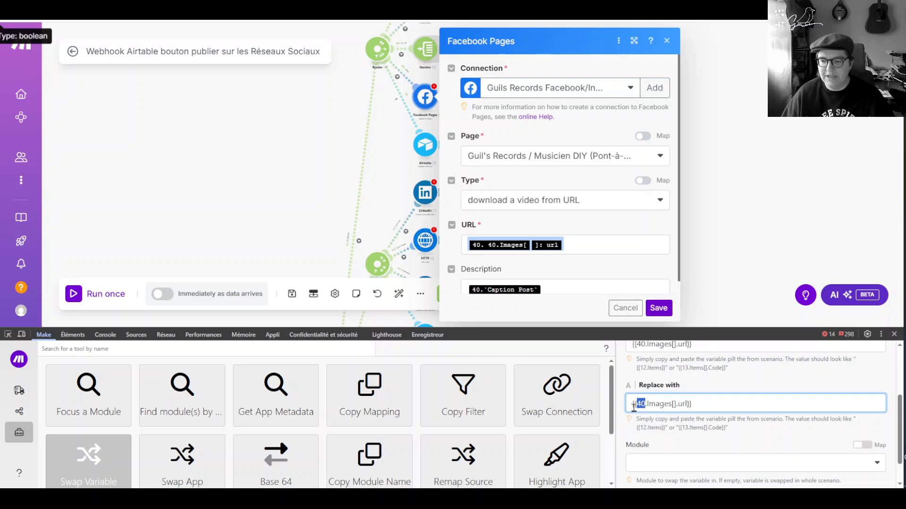
pyautogui.write('96')
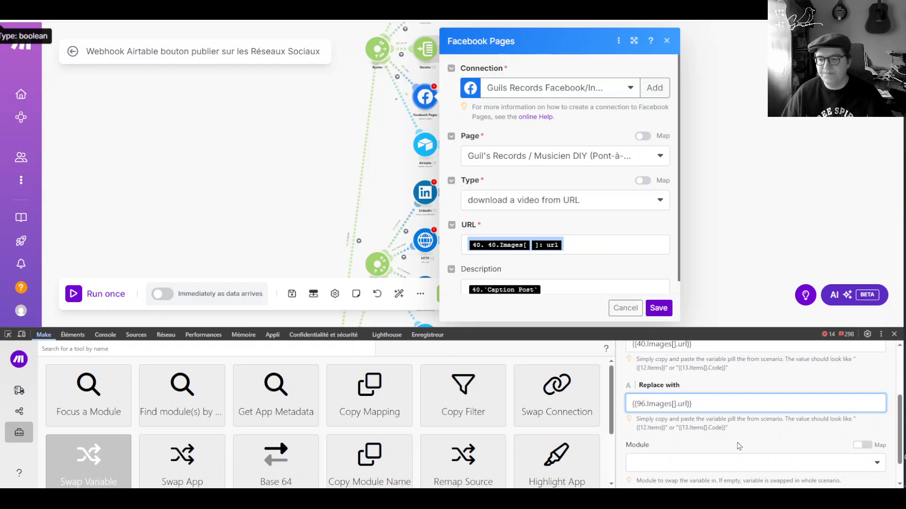
pyautogui.scroll(-1, 708, 435)
pyautogui.click(638, 470)
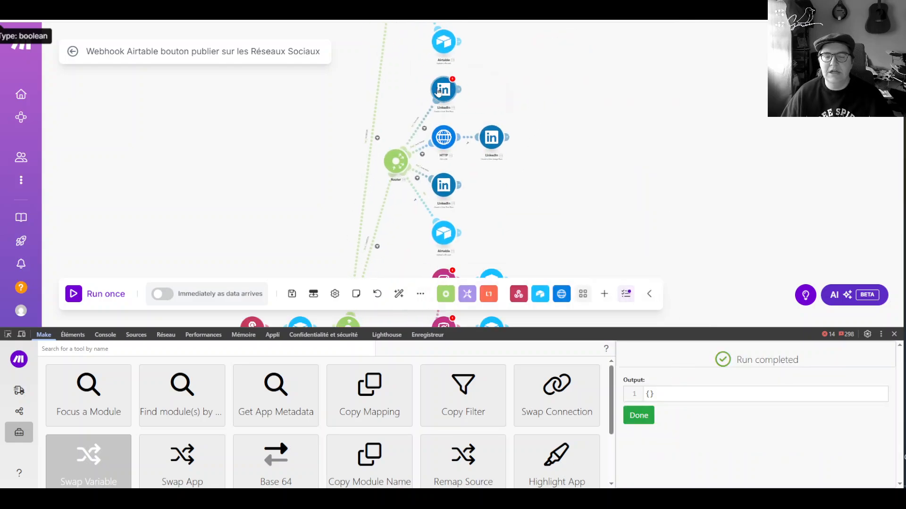
# - Copy the outdated Description variable from the first LinkedIn module and set a Swap Variable search for {{40.`Description sous URL Linkedin`}}
pyautogui.scroll(-8, 569, 217)
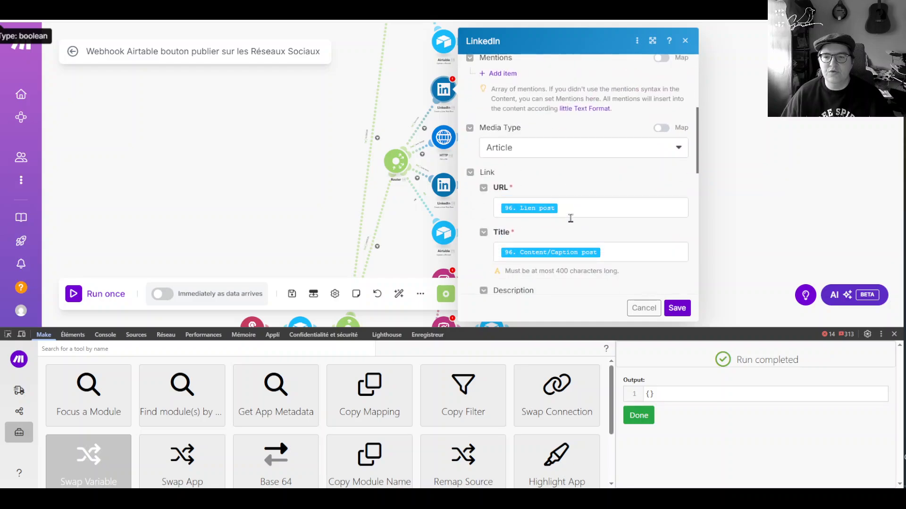
pyautogui.click(662, 113)
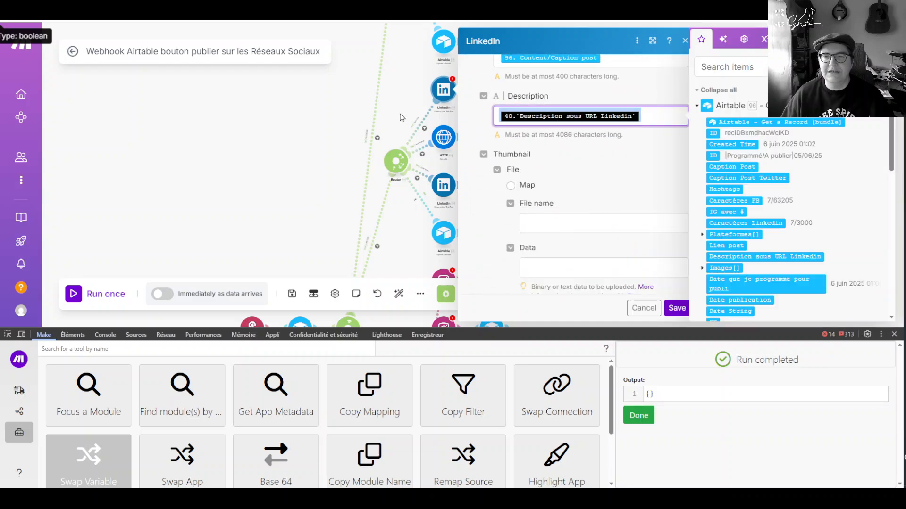
pyautogui.click(639, 415)
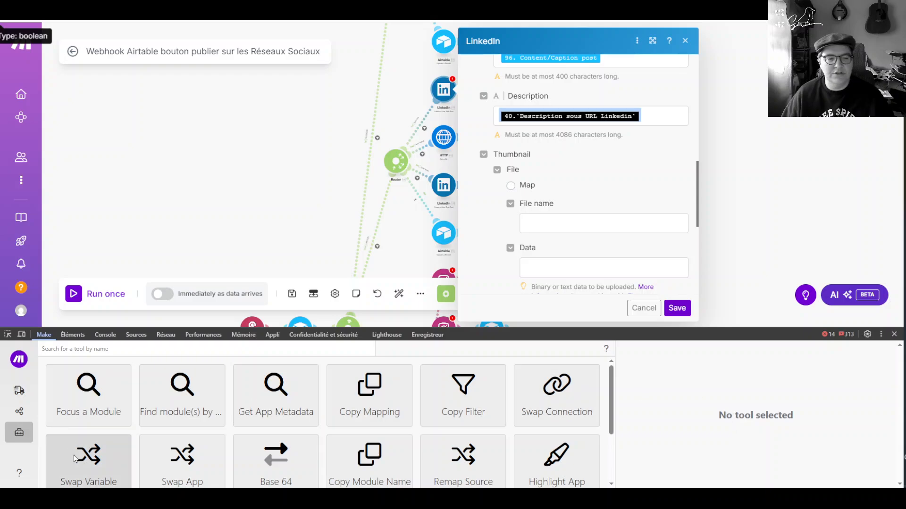
pyautogui.click(89, 460)
pyautogui.click(777, 439)
pyautogui.write('{{40.`Description sous URL Linkedin`}}')
# - Set the replacement to {{96.`Description sous URL Linkedin`}}, run the swap across the whole scenario and dismiss the finished run
pyautogui.scroll(-3, 692, 391)
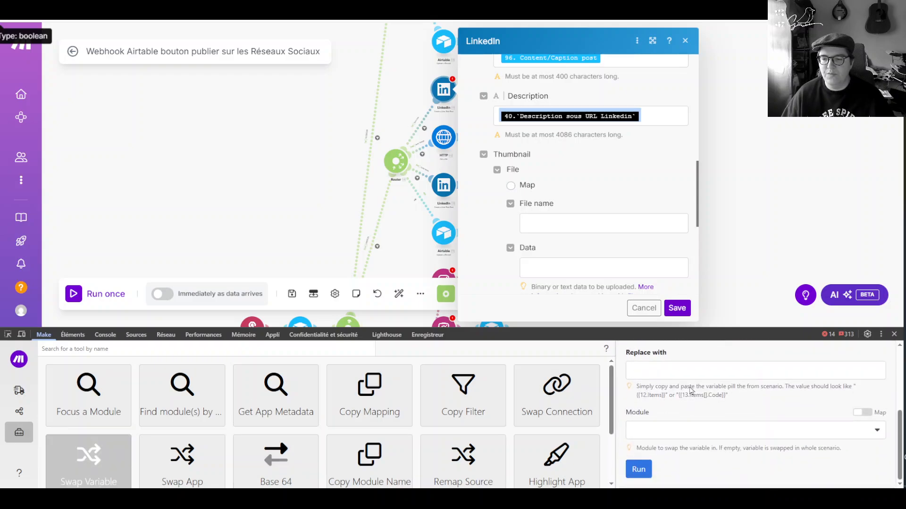
pyautogui.click(668, 372)
pyautogui.write('{{40.`Description sous URL Linkedin`}}')
pyautogui.doubleClick(642, 373)
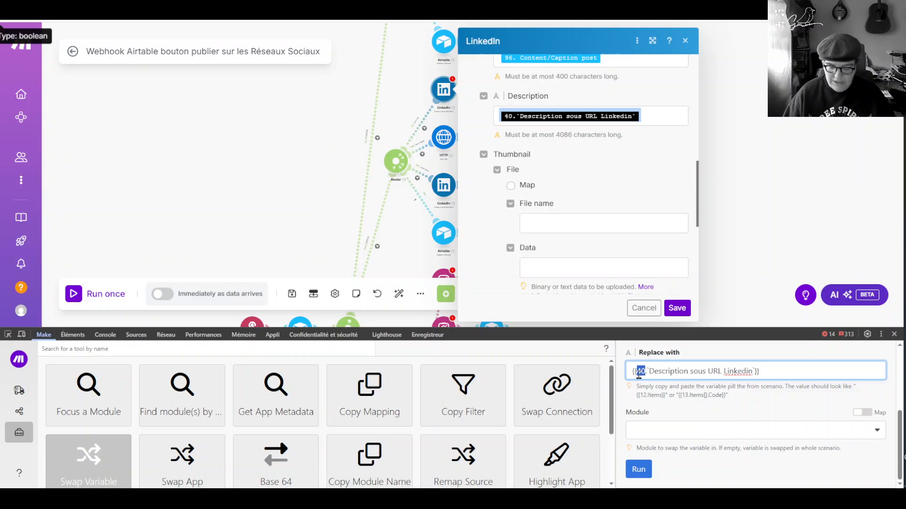
pyautogui.write('96')
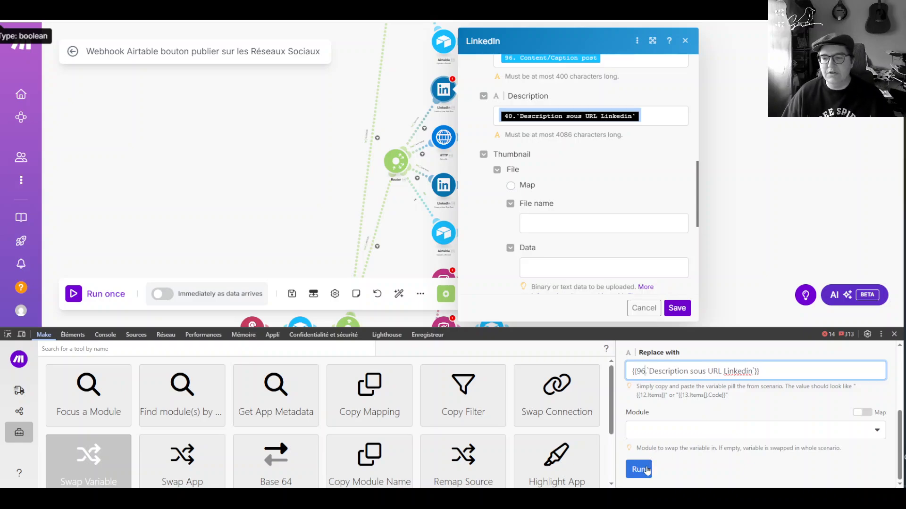
pyautogui.click(647, 470)
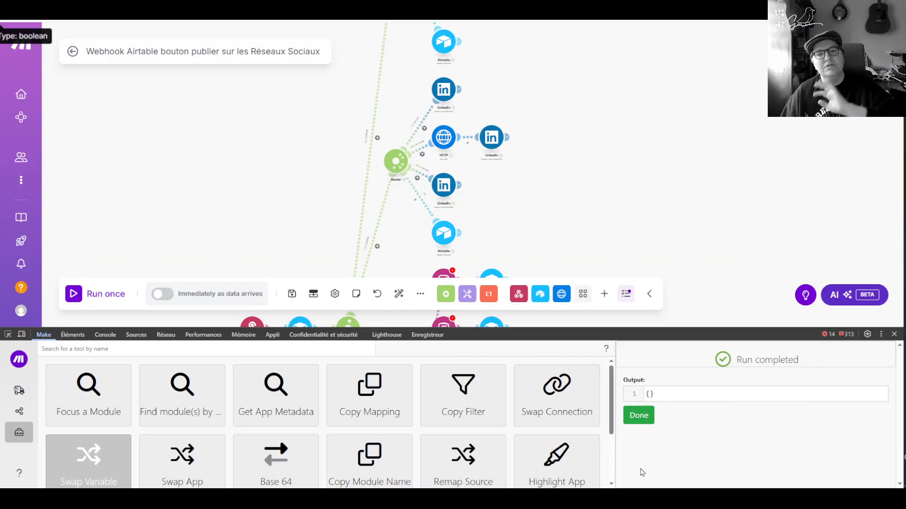
pyautogui.click(636, 421)
# - Copy the Description variable from the fourth branch's Facebook Pages module, save the module, and set a Swap Variable search for {{40.`Caption Post`}}
pyautogui.moveTo(496, 186); pyautogui.dragTo(518, 342)
pyautogui.click(408, 149)
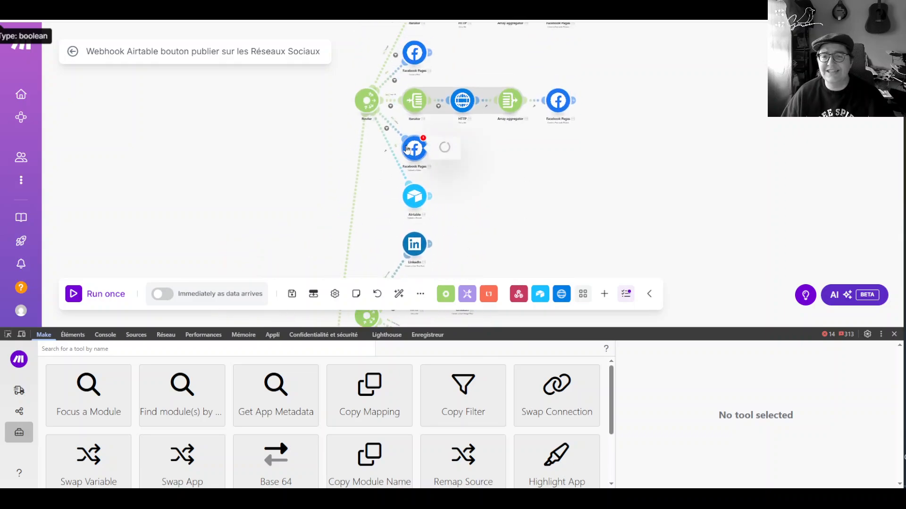
pyautogui.click(570, 284)
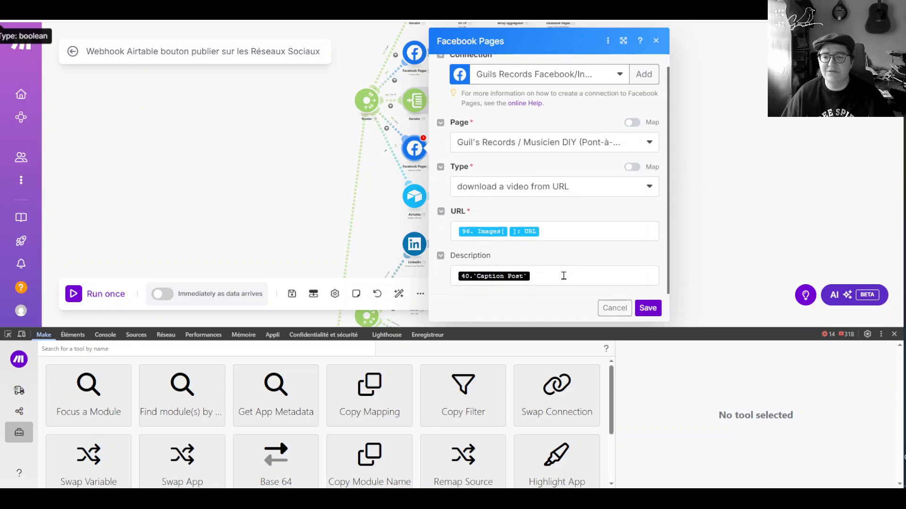
pyautogui.click(648, 308)
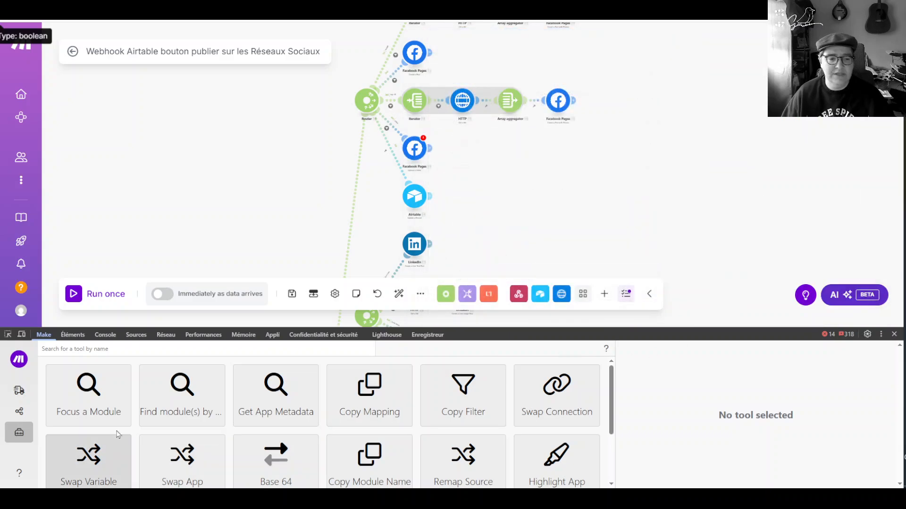
pyautogui.click(94, 474)
pyautogui.click(650, 435)
pyautogui.write('{{40.`Caption Post`}}')
# - Set the replacement to {{96.`Caption Post`}}, run the swap across the whole scenario and dismiss the finished run
pyautogui.scroll(-3, 689, 415)
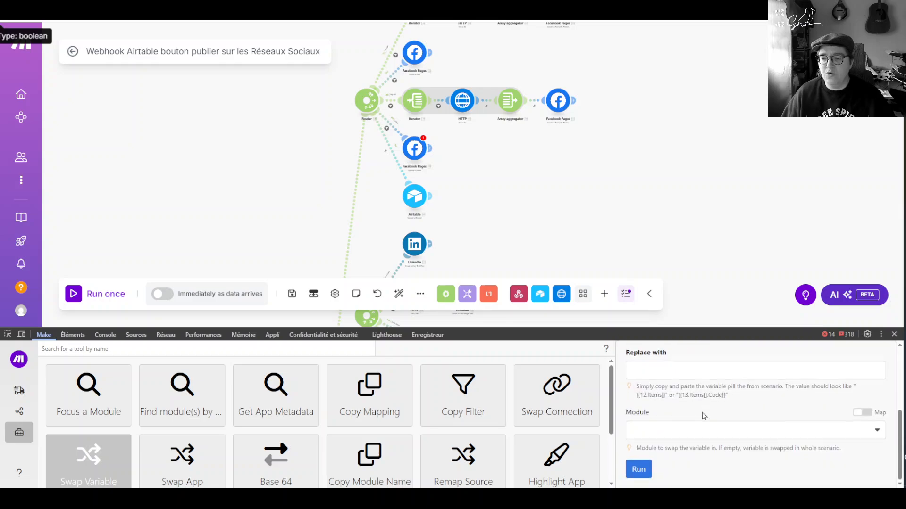
pyautogui.click(691, 371)
pyautogui.write('{{40.`Caption Post`}}')
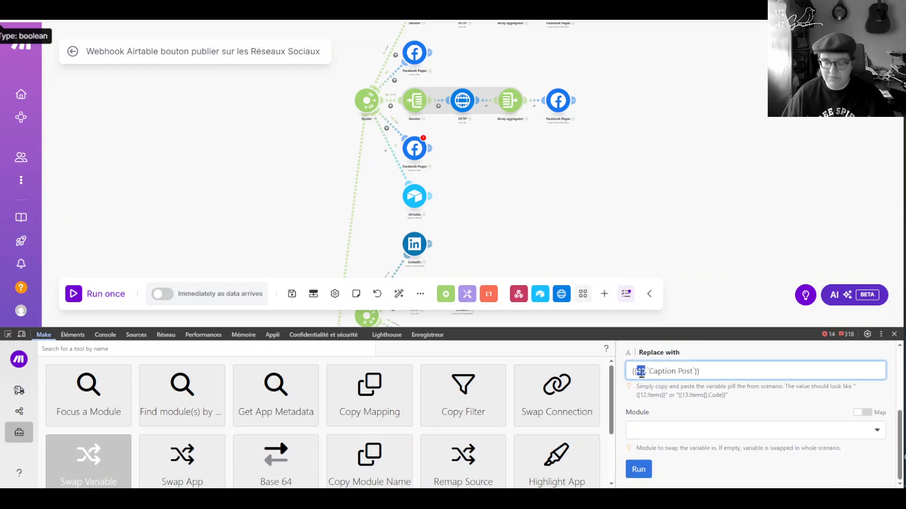
pyautogui.write('96')
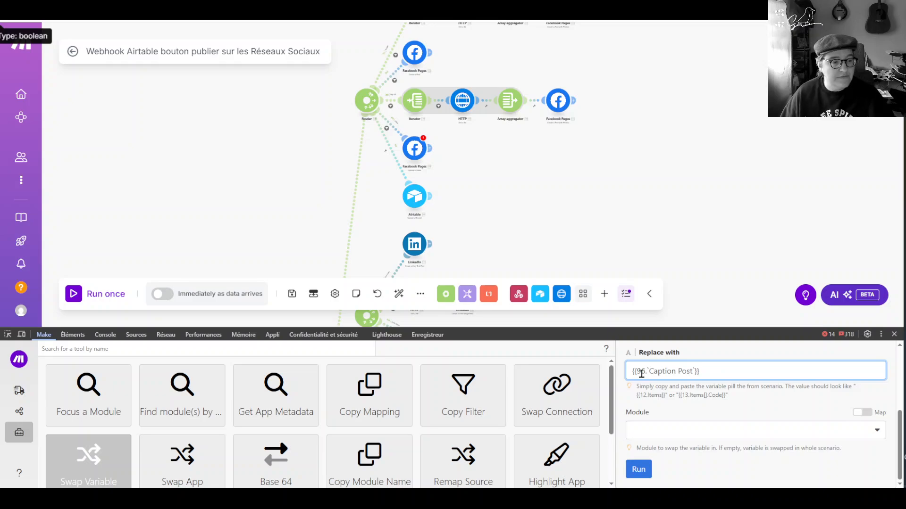
pyautogui.click(639, 479)
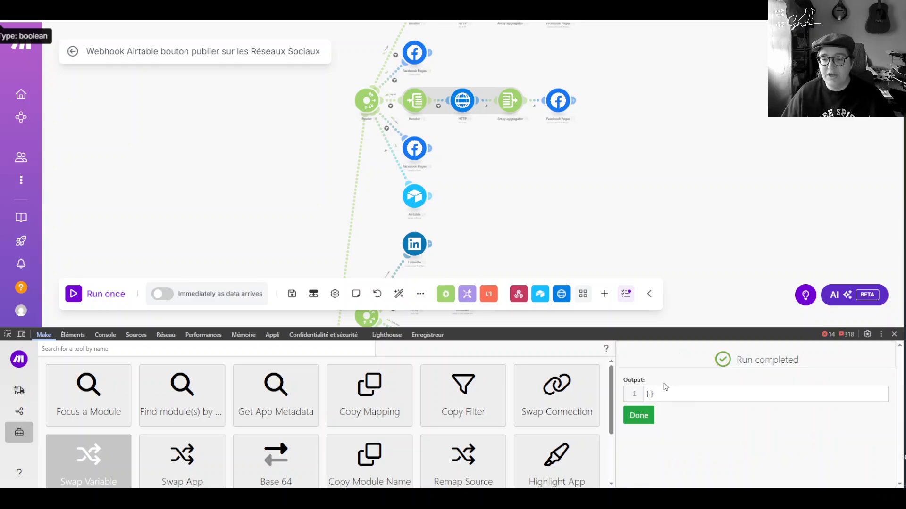
pyautogui.click(639, 416)
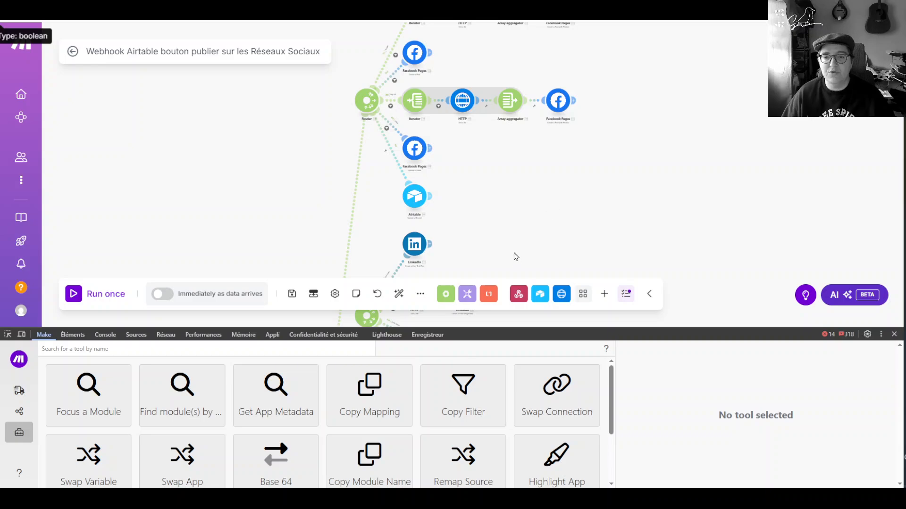
# - Check the Content mapping and remaining fields of the LinkedIn module in the LinkedIn router's third branch, then close it
pyautogui.scroll(-3, 505, 236)
pyautogui.scroll(-2, 492, 150)
pyautogui.click(435, 137)
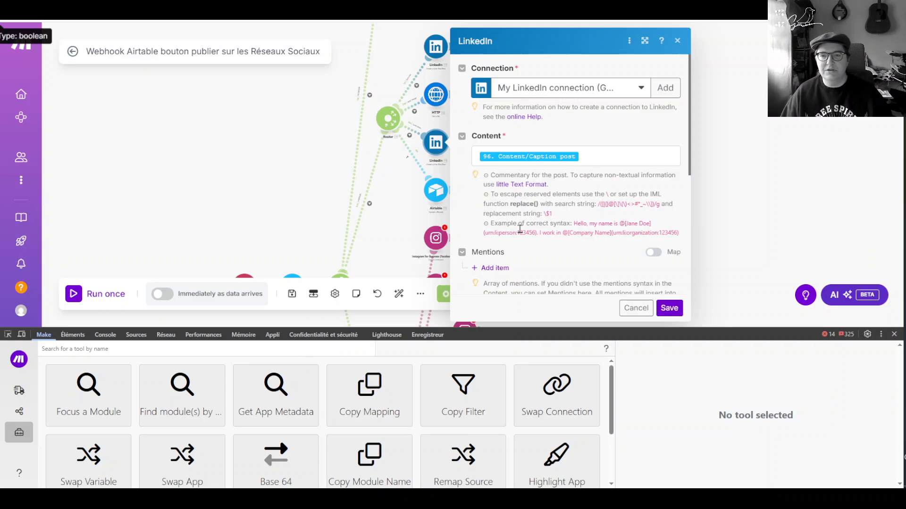
pyautogui.scroll(-5, 520, 229)
pyautogui.click(762, 208)
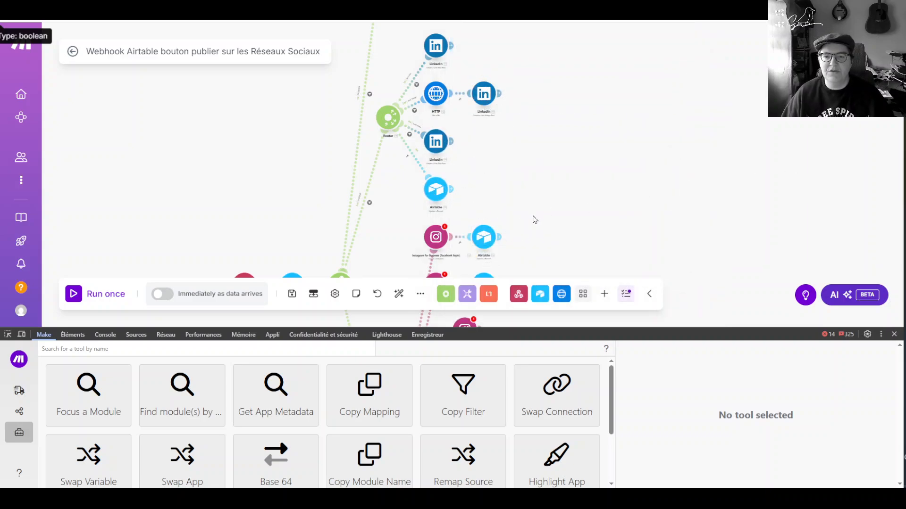
# - Check the Video URL and Caption mappings of the first Instagram for Business module for outdated variables
pyautogui.scroll(-3, 534, 220)
pyautogui.click(421, 103)
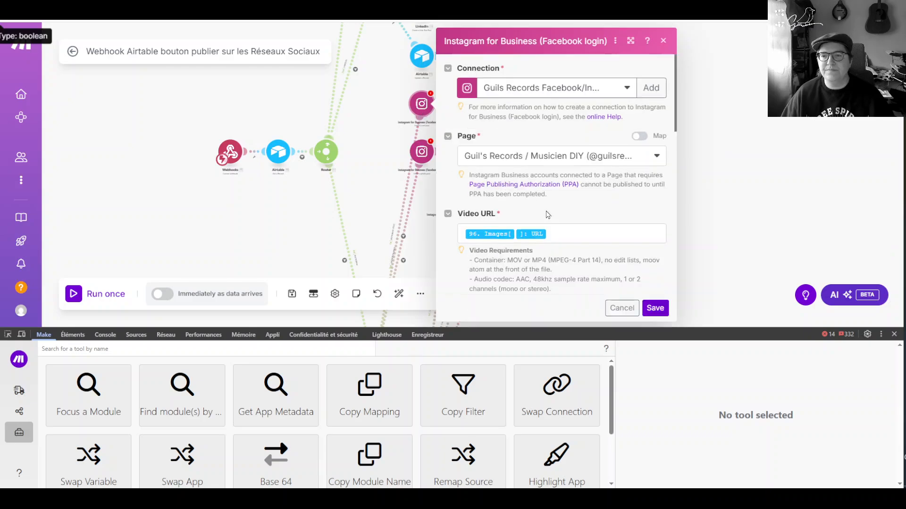
pyautogui.scroll(-3, 584, 235)
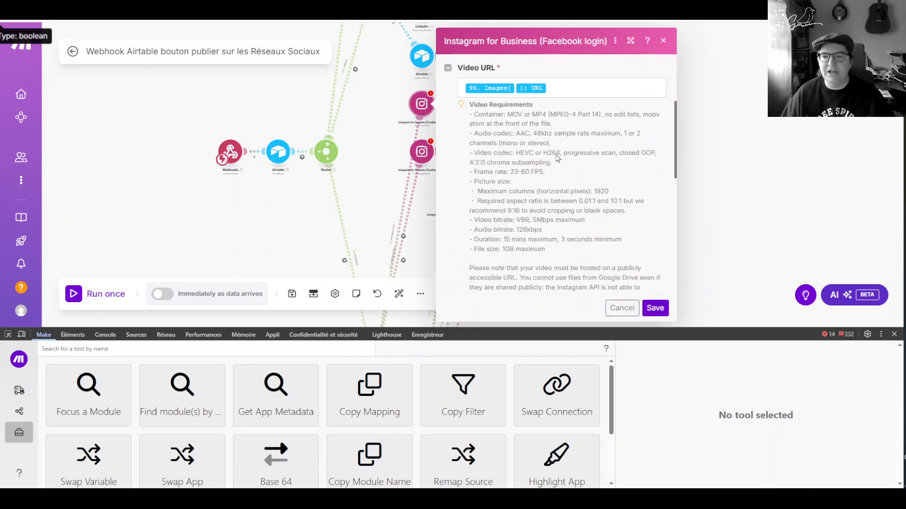
pyautogui.scroll(-4, 544, 122)
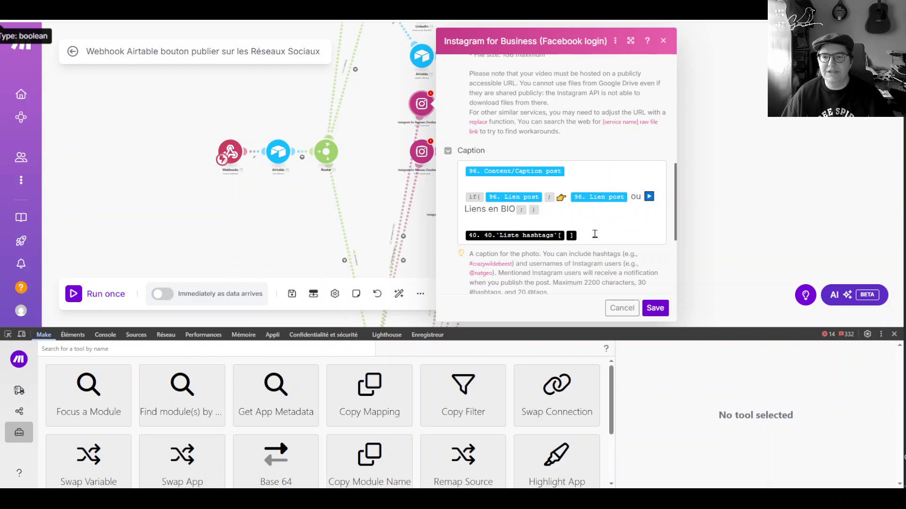
# - Copy the Liste hashtags variable from the first Instagram for Business module's Caption and set a Swap Variable search for {{40.`Liste hashtags`[]}}
pyautogui.click(566, 234)
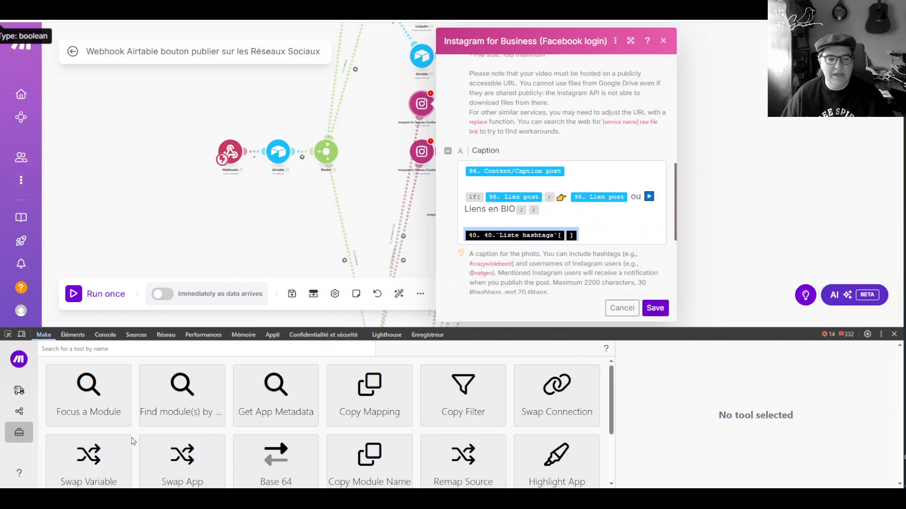
pyautogui.click(108, 446)
pyautogui.click(688, 442)
pyautogui.write('{{40.`Liste hashtags`[]}}')
pyautogui.scroll(-2, 697, 439)
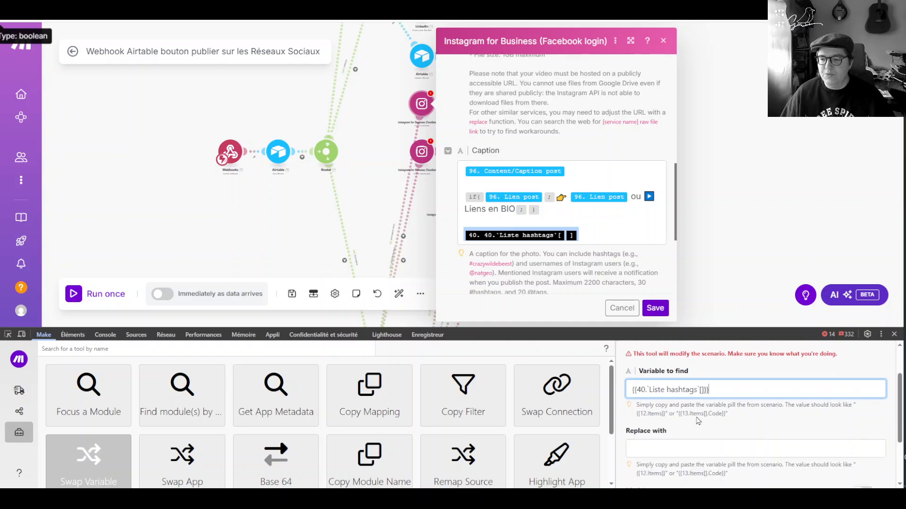
# - Set the replacement to {{96.`Liste hashtags`[]}} and run the swap across the whole scenario
pyautogui.click(698, 402)
pyautogui.write('{{40.`Liste hashtags`[]}}')
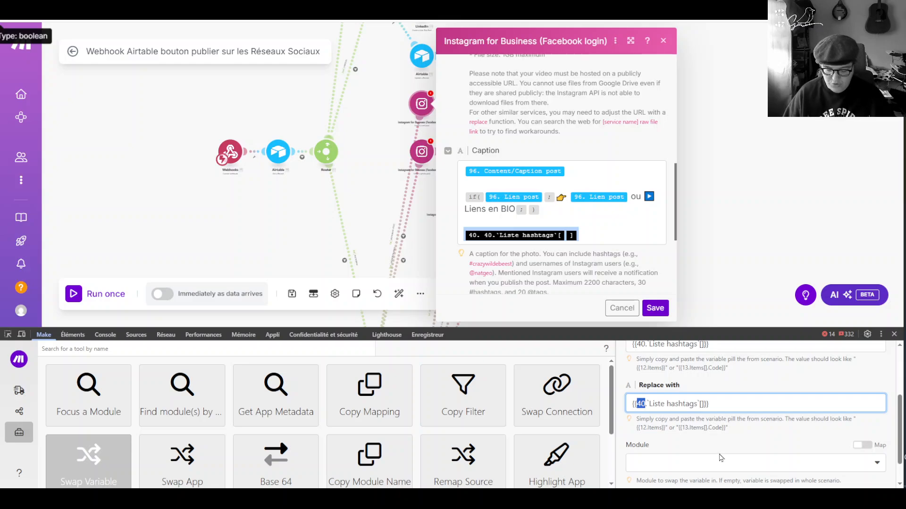
pyautogui.write('96')
pyautogui.scroll(-2, 720, 453)
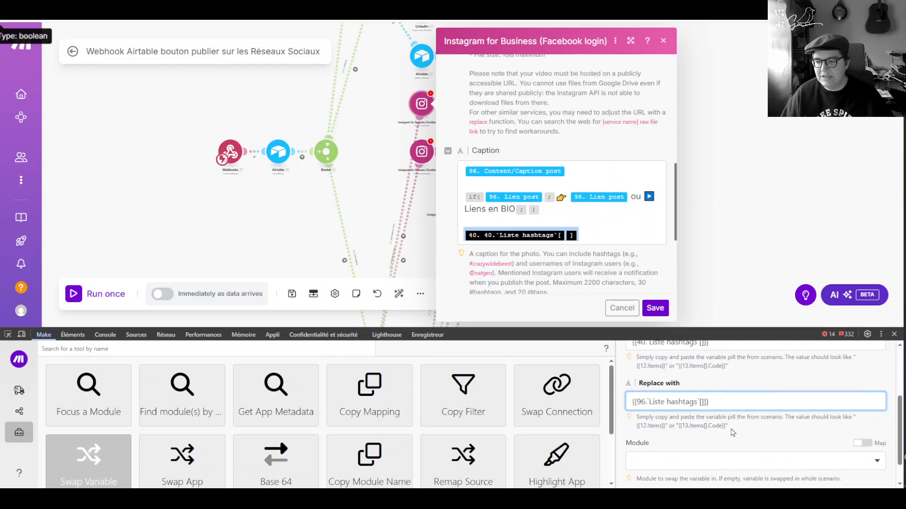
pyautogui.click(640, 475)
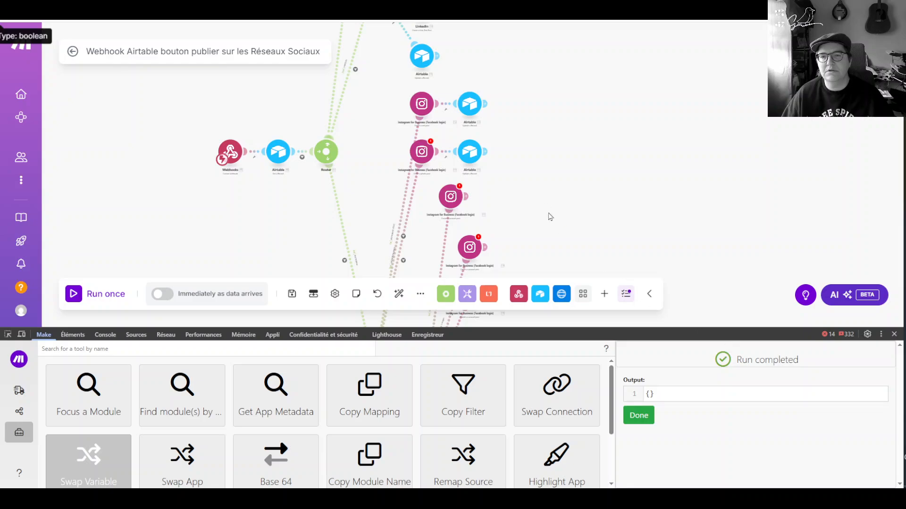
# - Try to replace the Liste hashtags variable in the first Instagram module's Caption by deleting it and searching the Airtable 96 variables for "lis"
pyautogui.click(422, 105)
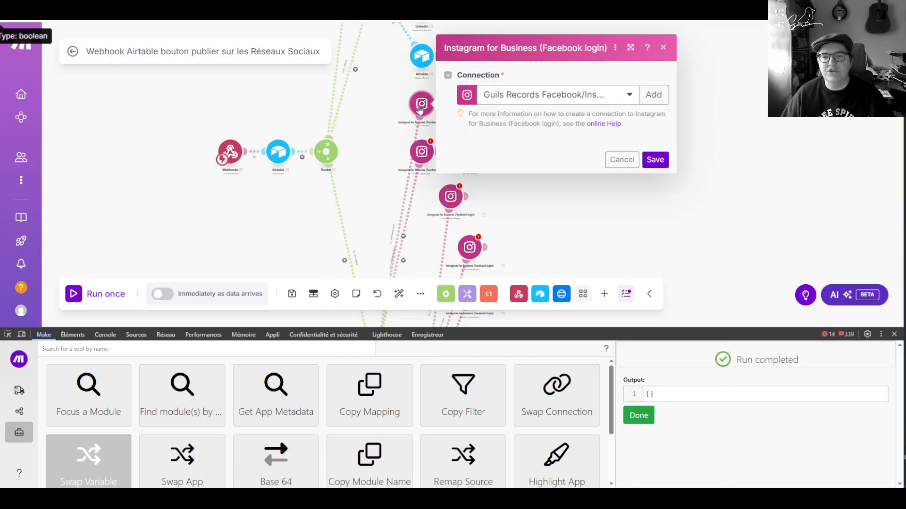
pyautogui.scroll(-5, 540, 222)
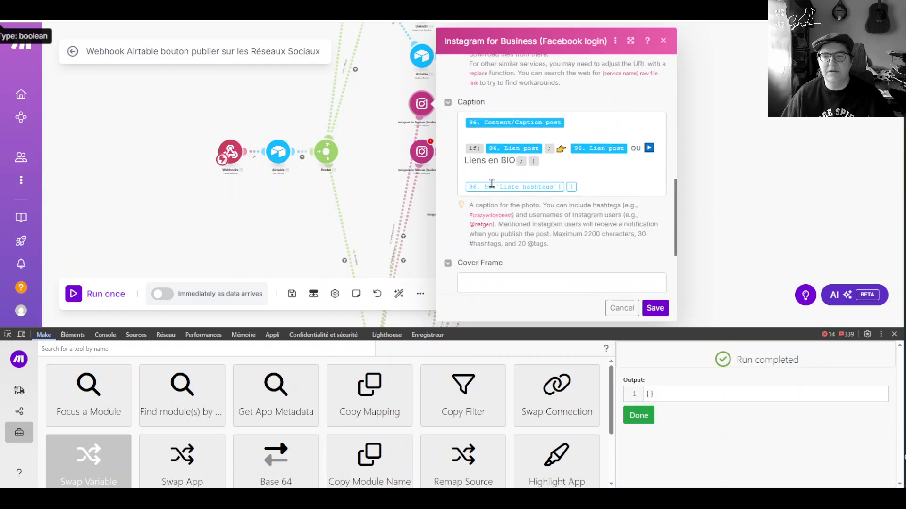
pyautogui.click(598, 184)
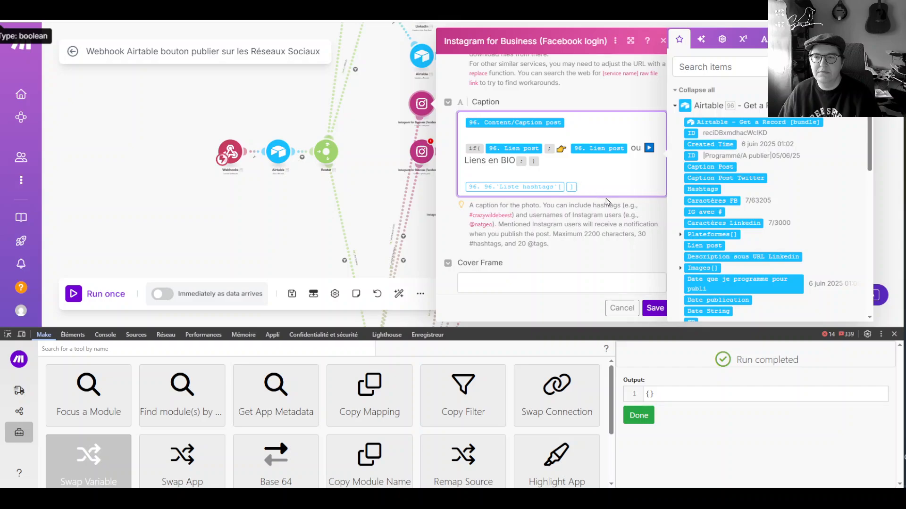
pyautogui.press('BackSpace')
pyautogui.press('BackSpace')
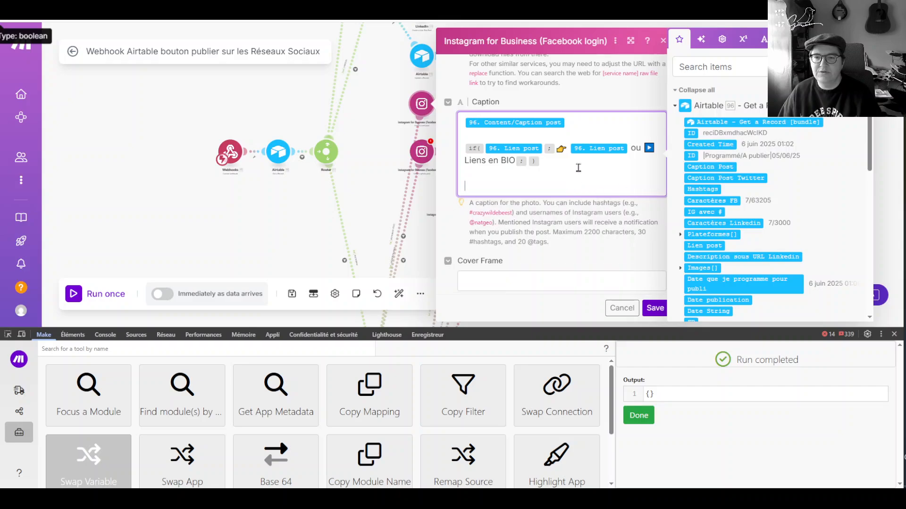
pyautogui.click(724, 66)
pyautogui.write('lis')
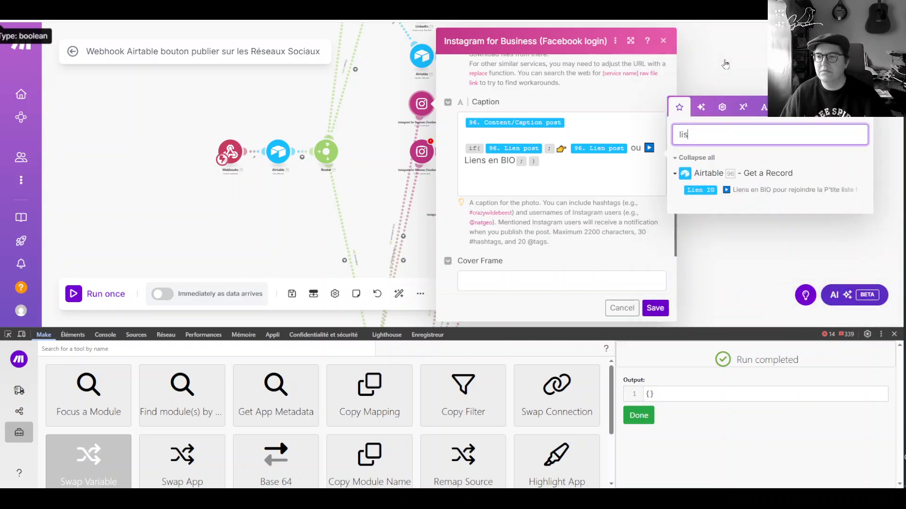
pyautogui.press('BackSpace')
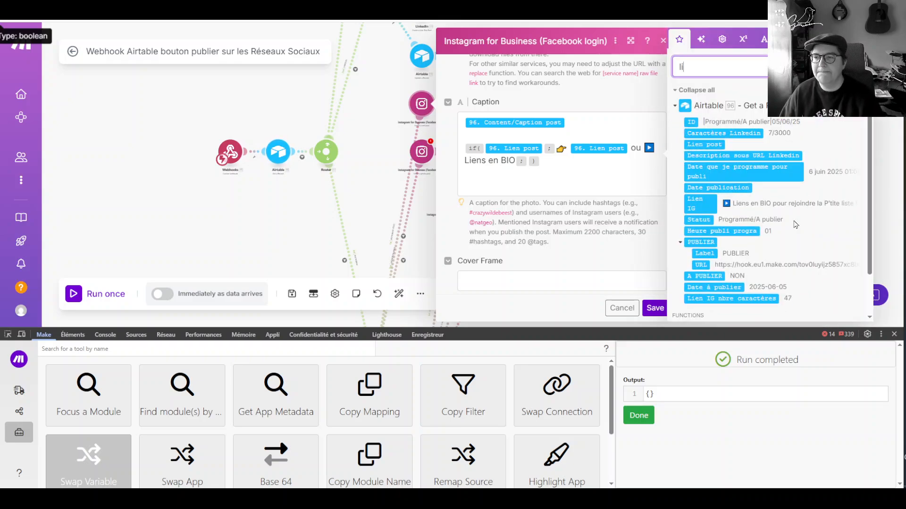
pyautogui.scroll(-1, 755, 218)
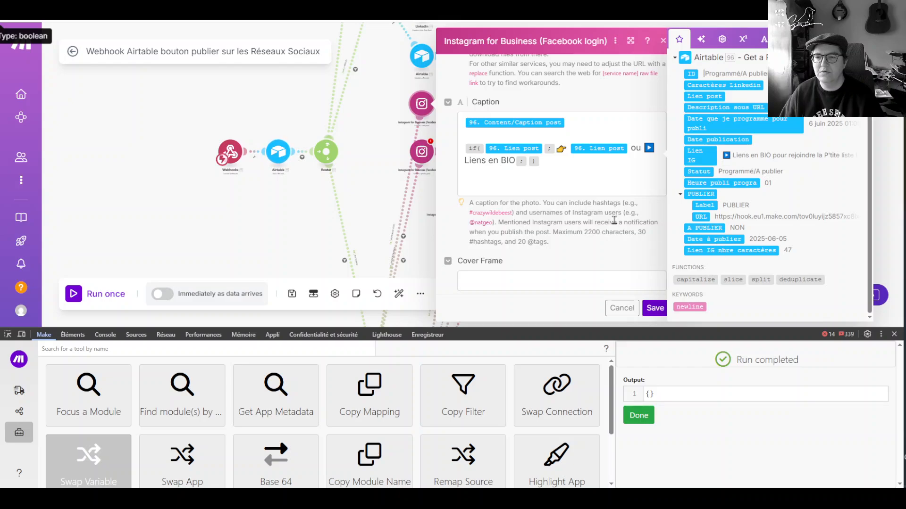
pyautogui.click(621, 307)
# - Copy the Lien IG variable from the second Instagram for Business module's Caption and set a new Swap Variable search for {{40.`Lien IG`}}
pyautogui.scroll(-3, 582, 267)
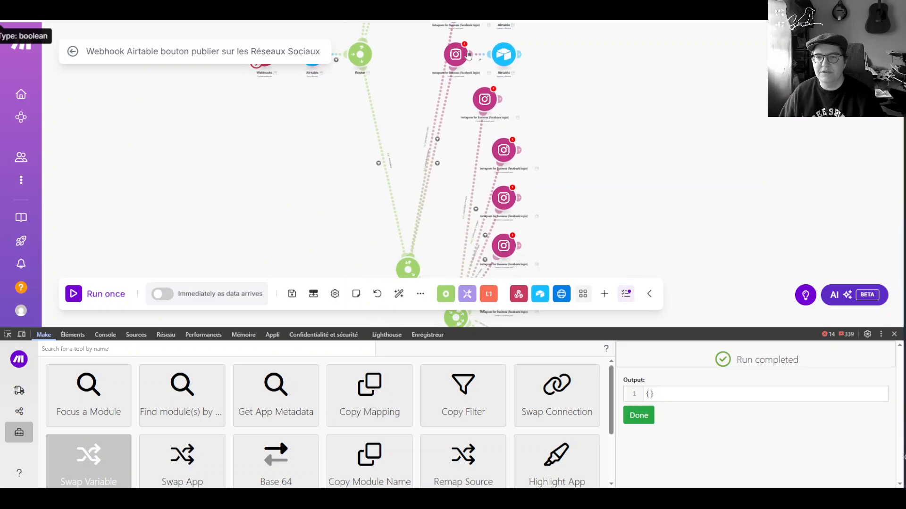
pyautogui.click(456, 54)
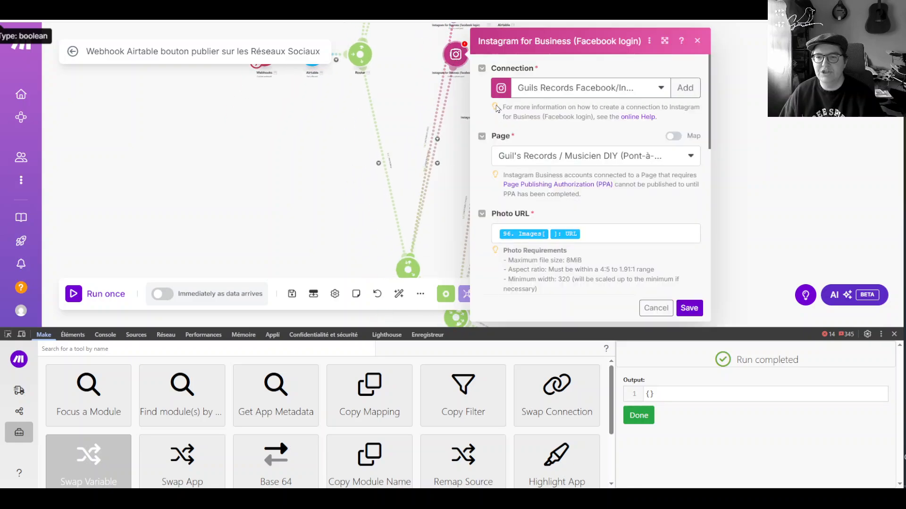
pyautogui.scroll(-8, 496, 108)
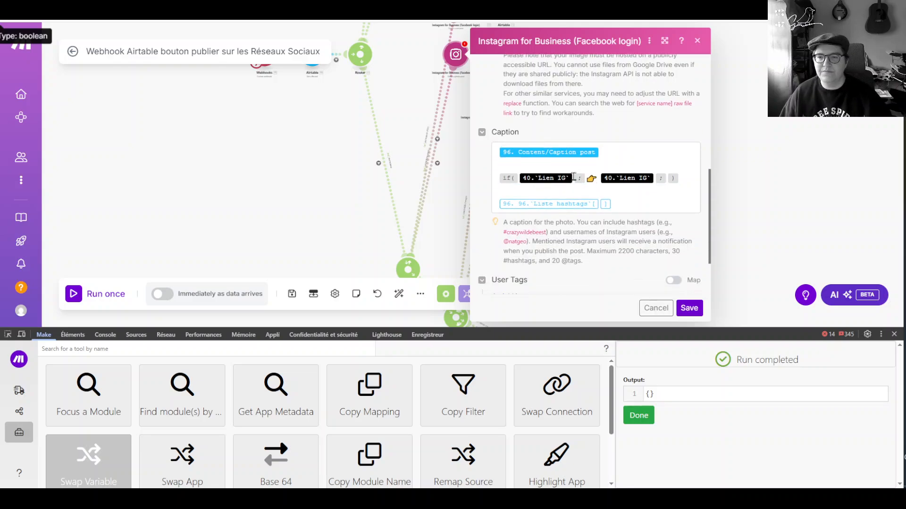
pyautogui.moveTo(573, 178); pyautogui.dragTo(519, 180)
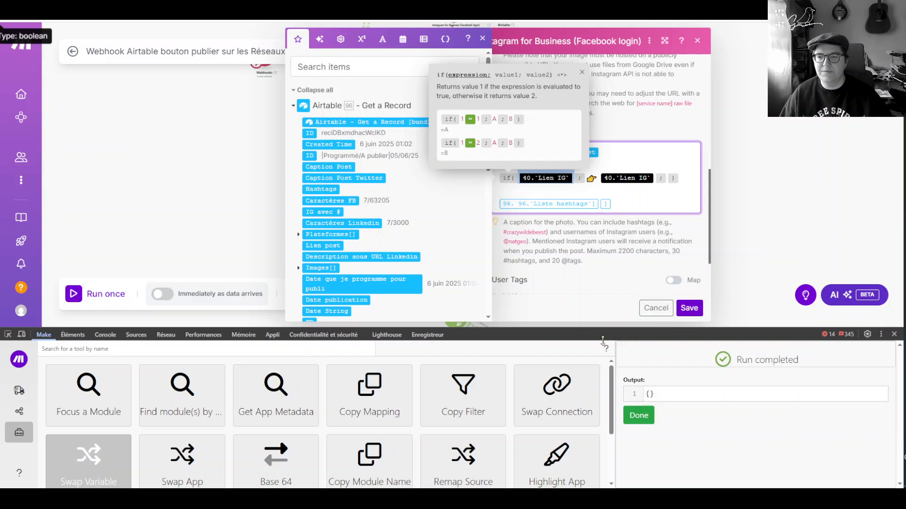
pyautogui.click(644, 418)
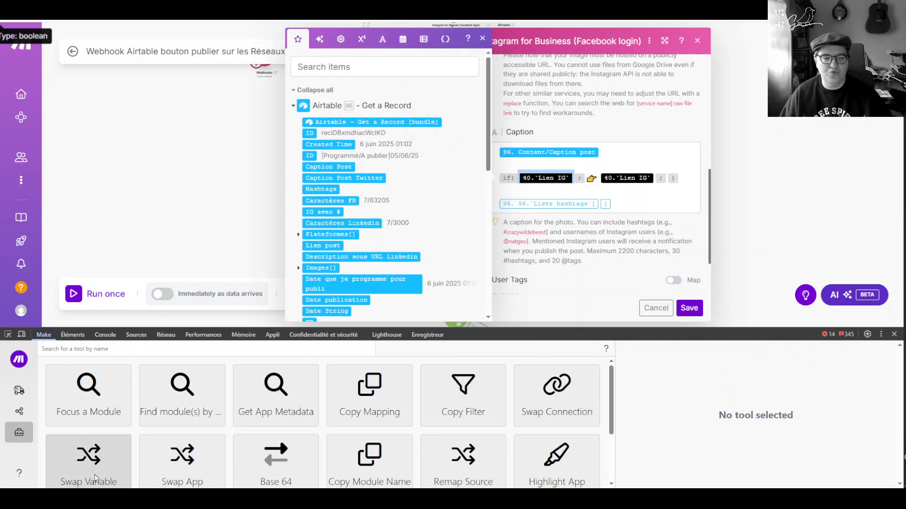
pyautogui.click(89, 460)
pyautogui.click(734, 441)
pyautogui.write('{{40.`Lien IG`}}')
pyautogui.scroll(-2, 690, 407)
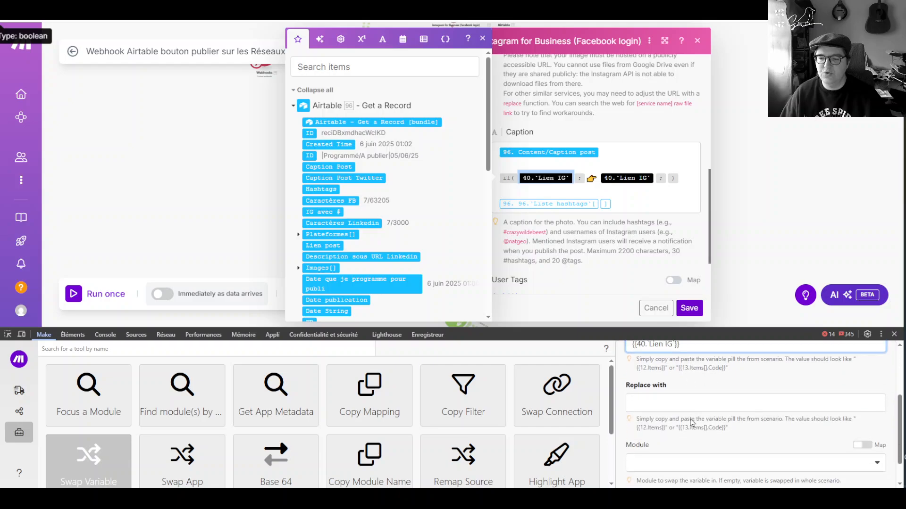
# - Set the replacement to {{96.`Lien IG`}} and run the swap across the whole scenario
pyautogui.click(690, 404)
pyautogui.write('{{40.`Lien IG`}}')
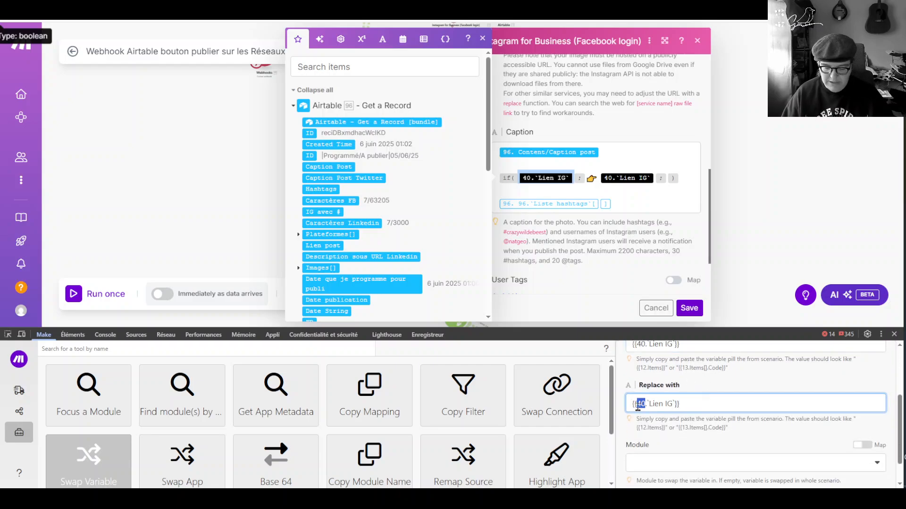
pyautogui.write('96')
pyautogui.scroll(-2, 742, 441)
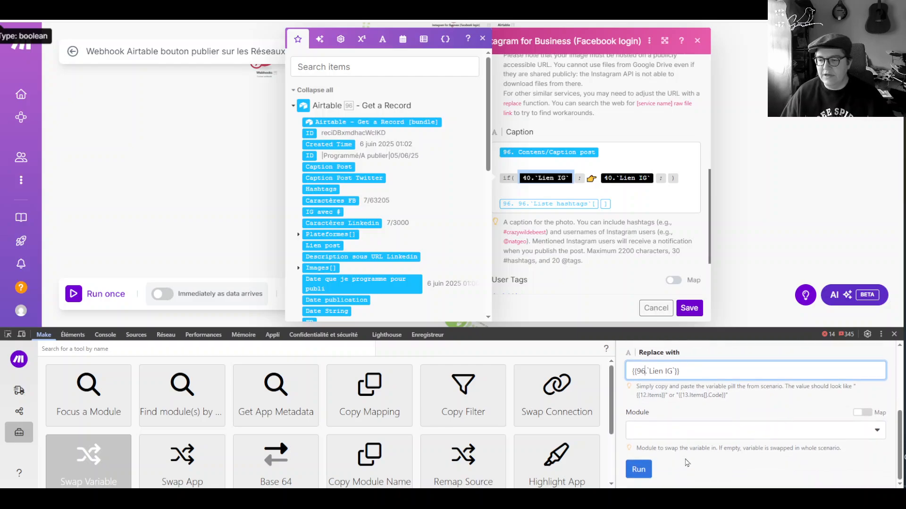
pyautogui.click(639, 469)
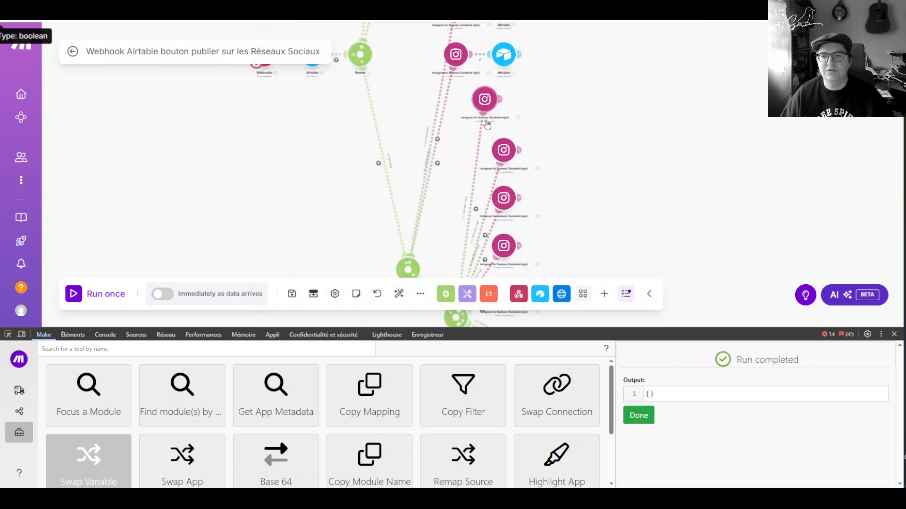
# - Check the Photo URL and Caption mappings of the third Instagram for Business module for outdated variables, then close it
pyautogui.click(485, 100)
pyautogui.scroll(-8, 611, 220)
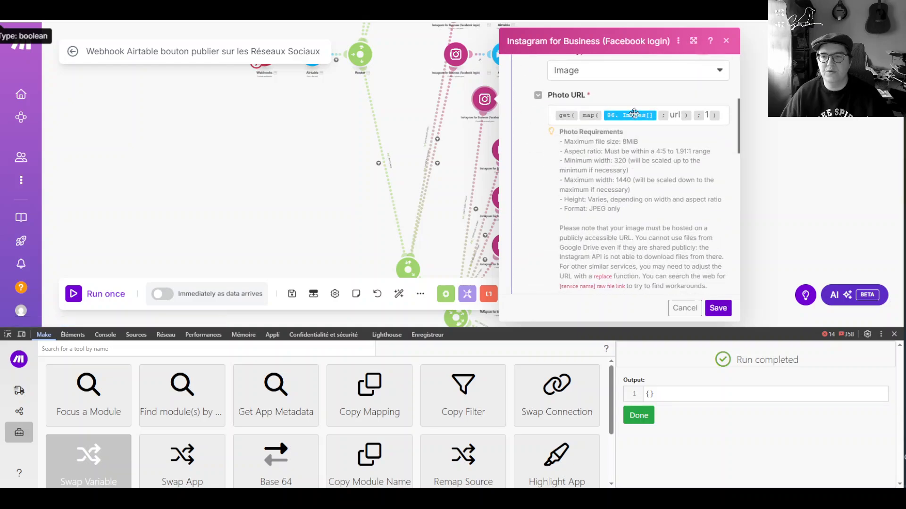
pyautogui.scroll(-6, 604, 209)
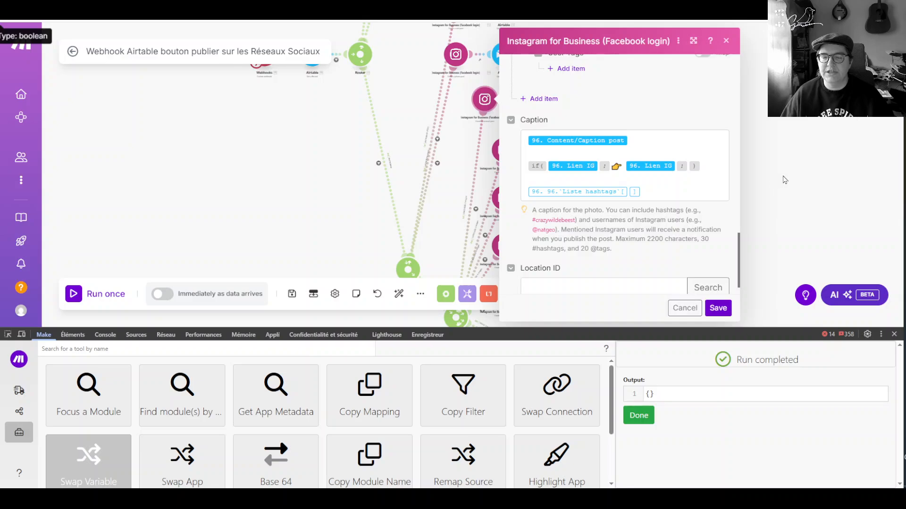
pyautogui.click(784, 180)
# - Check the Photo URL mappings of the file items in the last Instagram for Business module, then save it
pyautogui.moveTo(638, 181); pyautogui.dragTo(661, 71)
pyautogui.moveTo(653, 203); pyautogui.dragTo(583, 70)
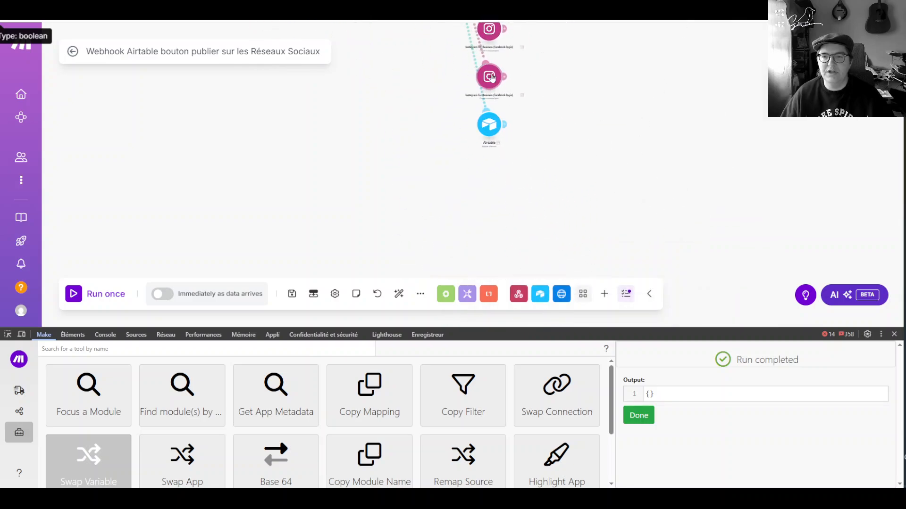
pyautogui.click(490, 78)
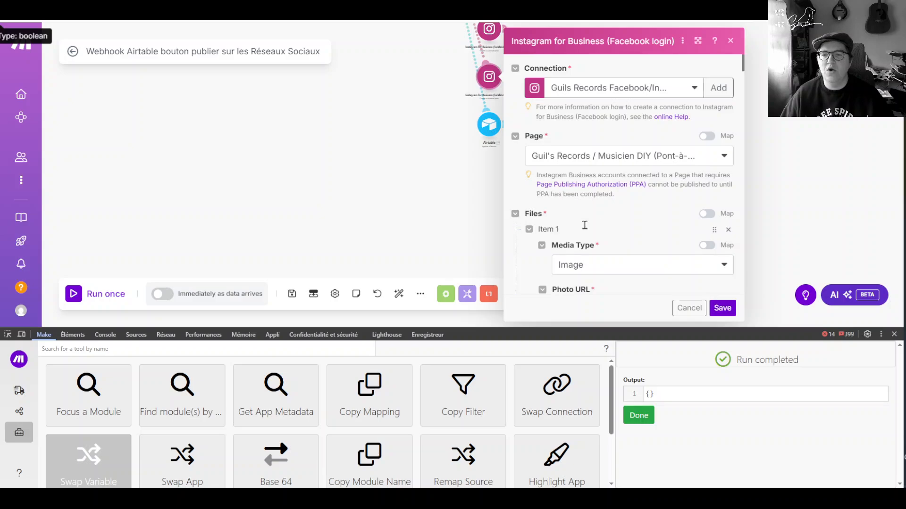
pyautogui.scroll(-5, 592, 210)
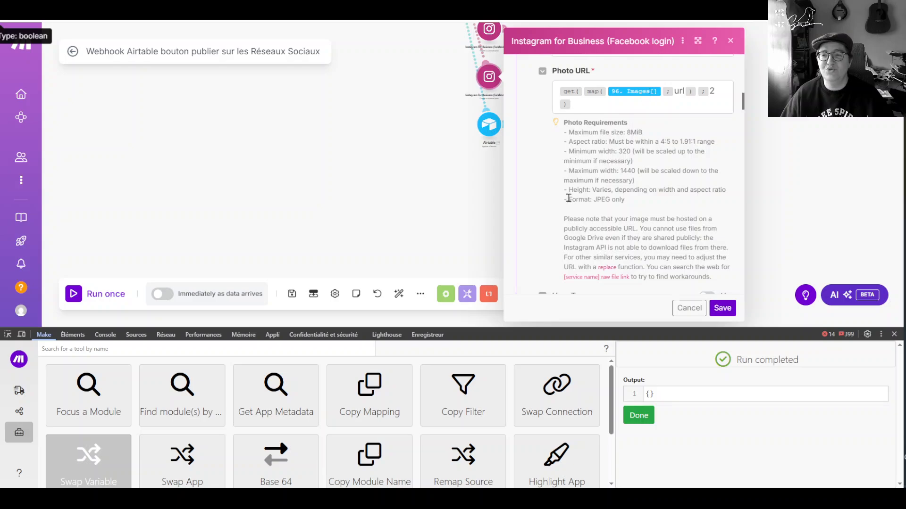
pyautogui.scroll(-5, 613, 189)
pyautogui.scroll(-8, 747, 161)
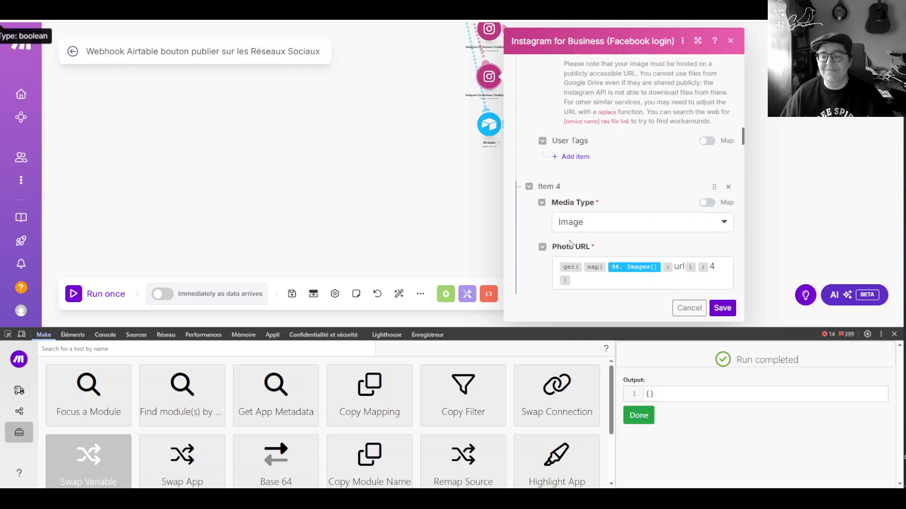
pyautogui.click(722, 309)
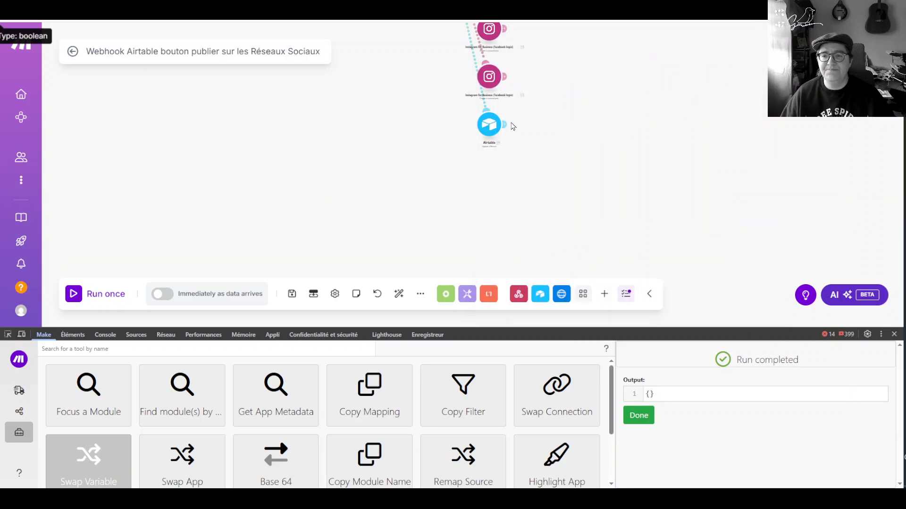
# - Check the field mappings of the Airtable module below the last Instagram module, then save it
pyautogui.click(493, 125)
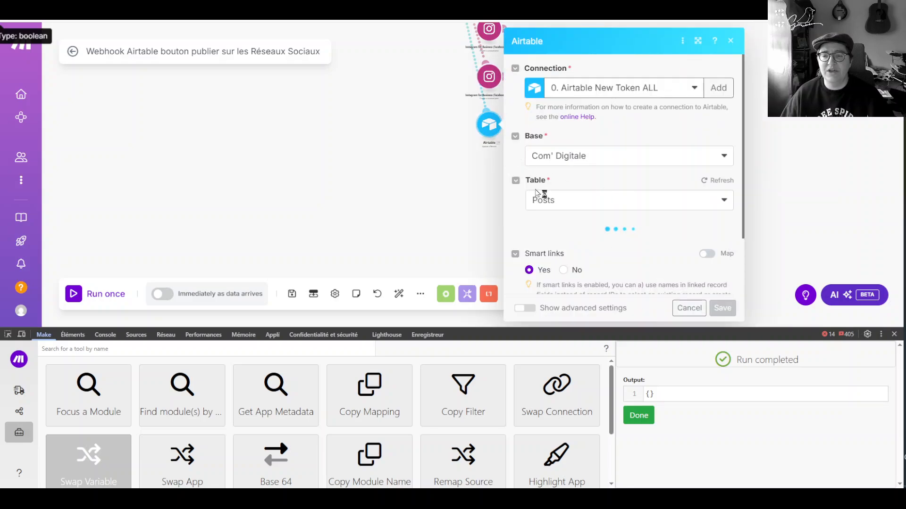
pyautogui.scroll(-3, 574, 195)
pyautogui.scroll(-10, 574, 196)
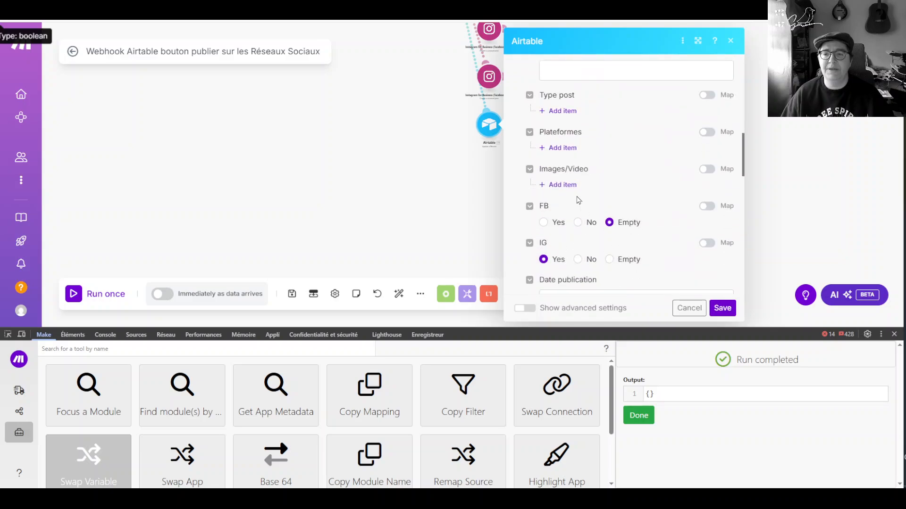
pyautogui.scroll(-8, 580, 212)
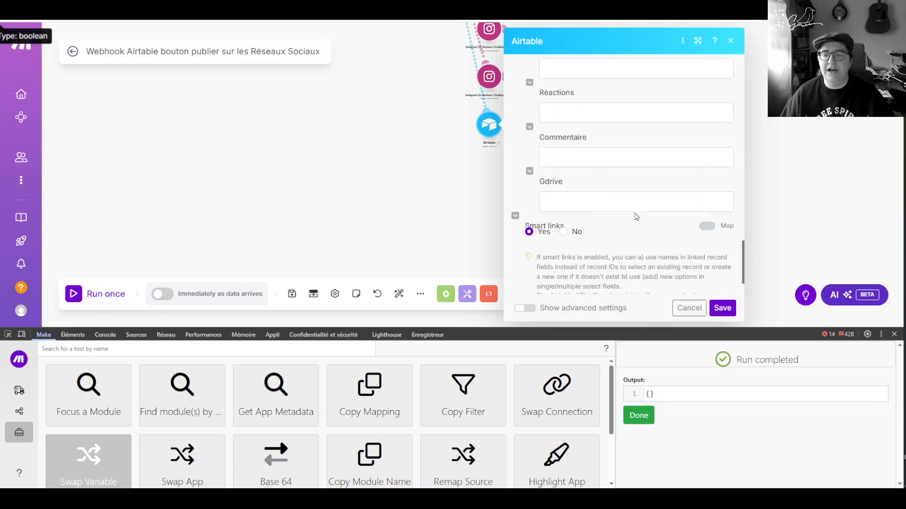
pyautogui.click(722, 308)
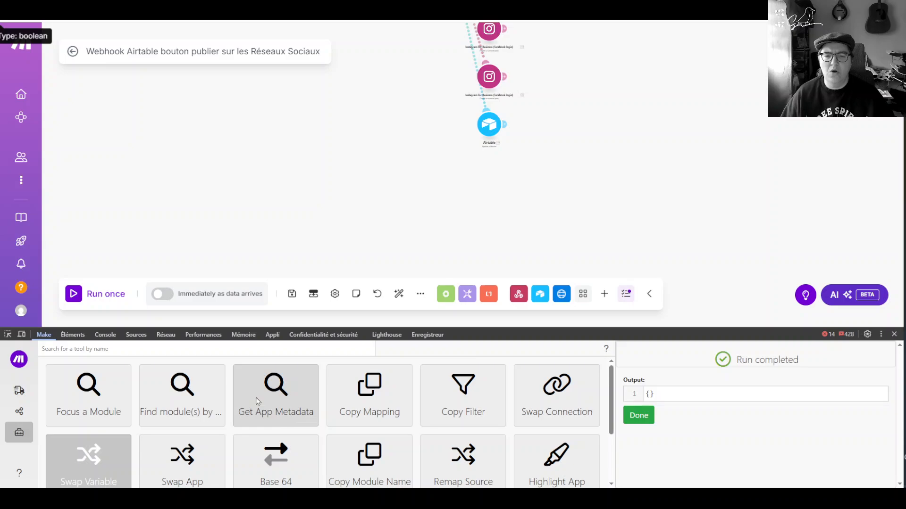
# - Open the Remap Source tool and review its Source Module, Target Module and Module to Edit settings without running it
pyautogui.scroll(-1, 258, 401)
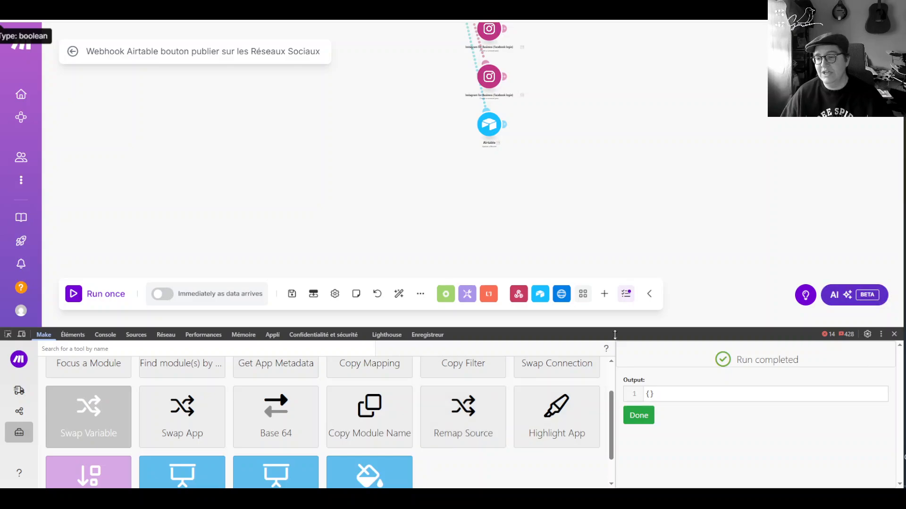
pyautogui.click(465, 437)
pyautogui.click(698, 431)
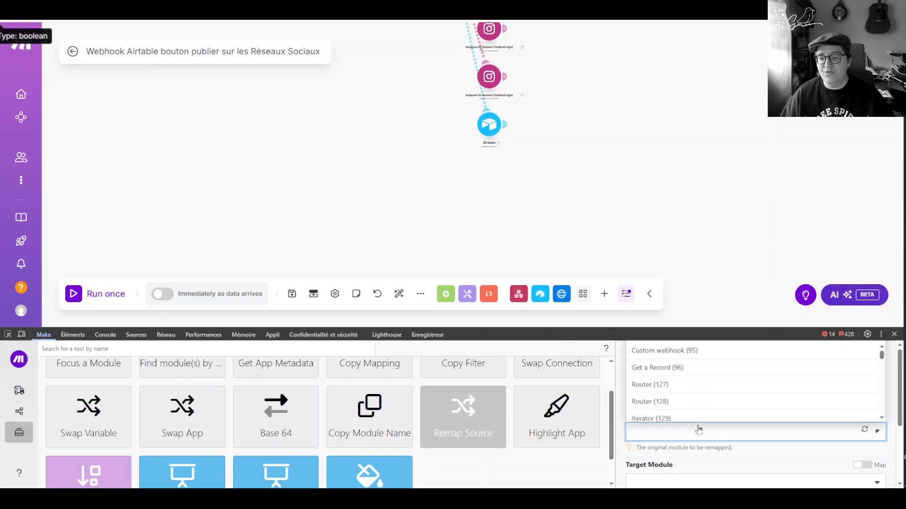
pyautogui.click(698, 429)
pyautogui.scroll(-2, 694, 401)
pyautogui.click(698, 380)
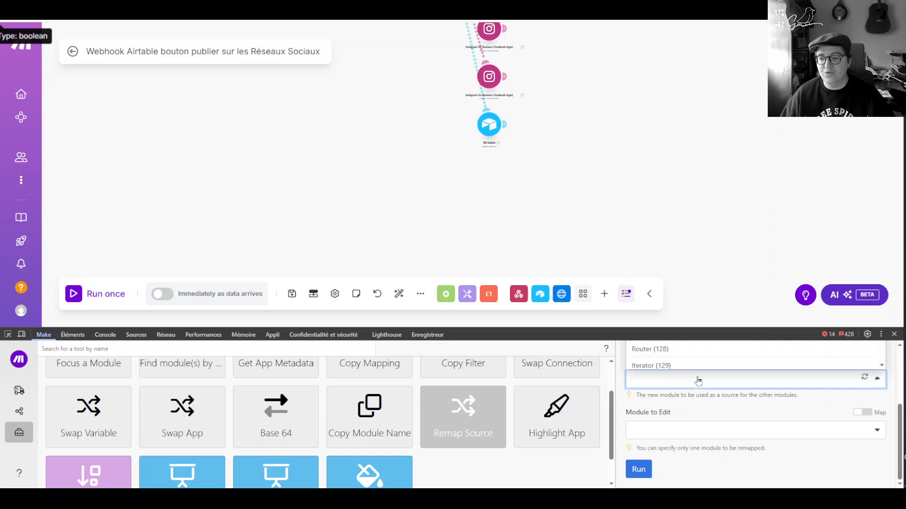
pyautogui.click(698, 380)
pyautogui.click(701, 413)
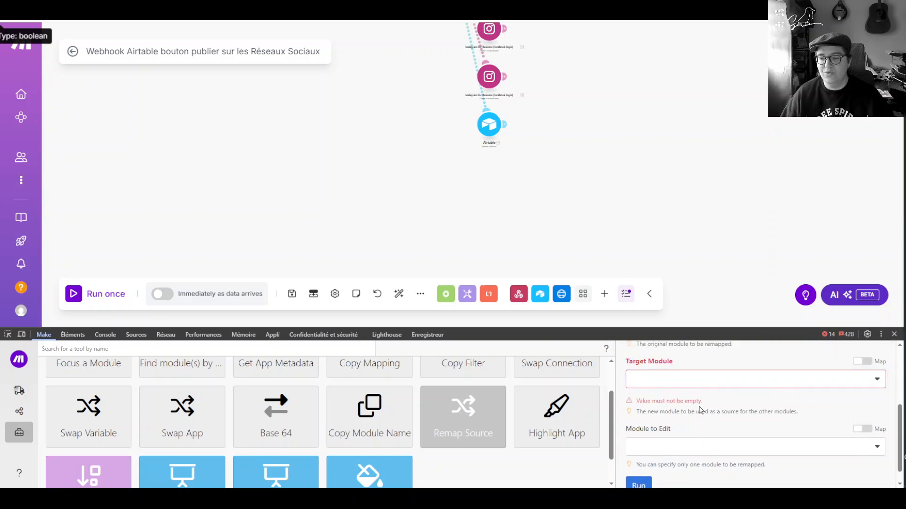
pyautogui.scroll(3, 641, 473)
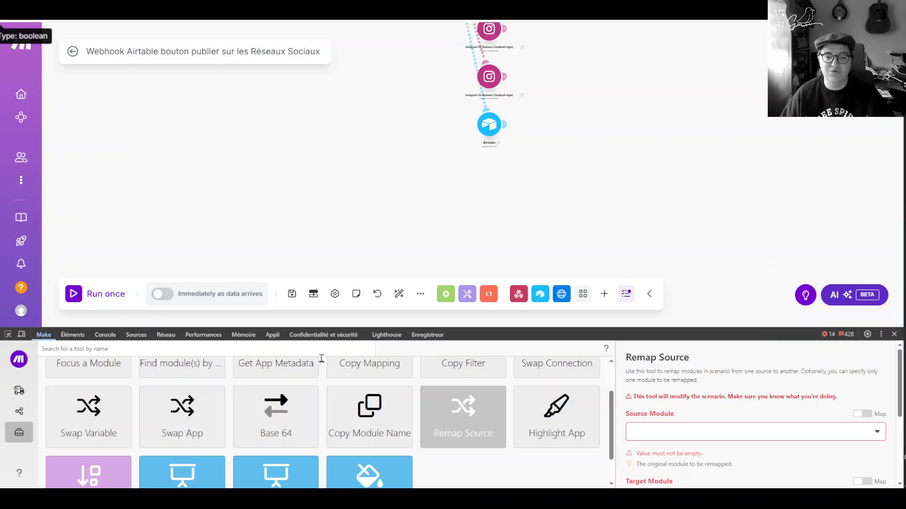
# - Close the browser developer tools and save the scenario
pyautogui.click(292, 294)
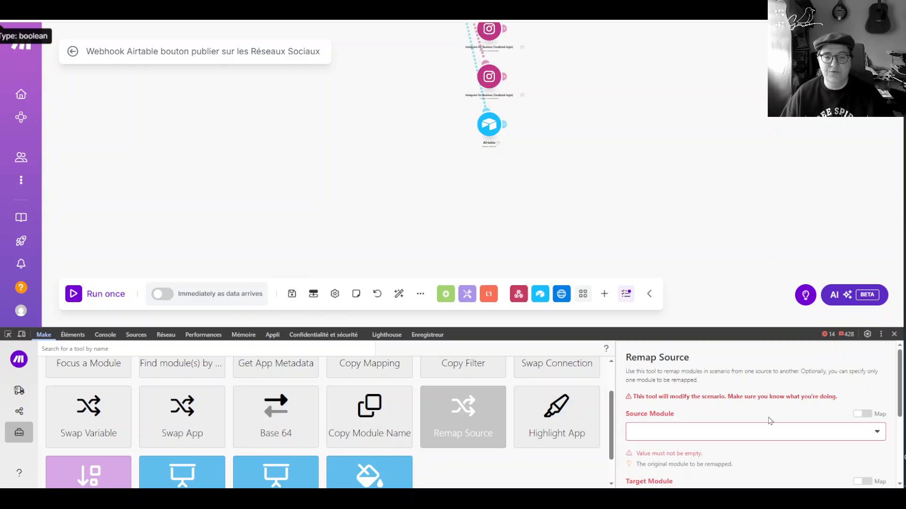
pyautogui.click(894, 334)
pyautogui.scroll(-3, 366, 212)
pyautogui.moveTo(351, 114); pyautogui.dragTo(340, 383)
pyautogui.moveTo(295, 285); pyautogui.dragTo(306, 376)
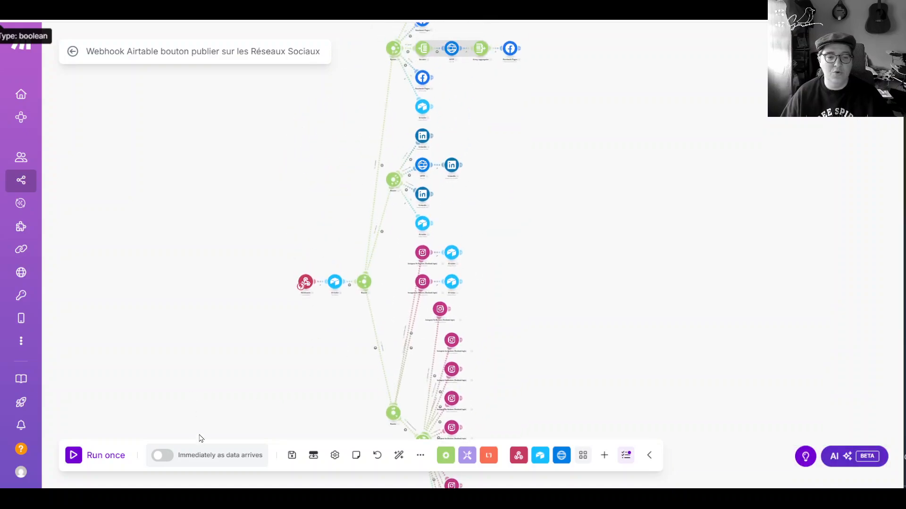
pyautogui.click(292, 456)
# - View the connection of the Airtable module that follows the webhook, then close its settings without changes
pyautogui.click(334, 283)
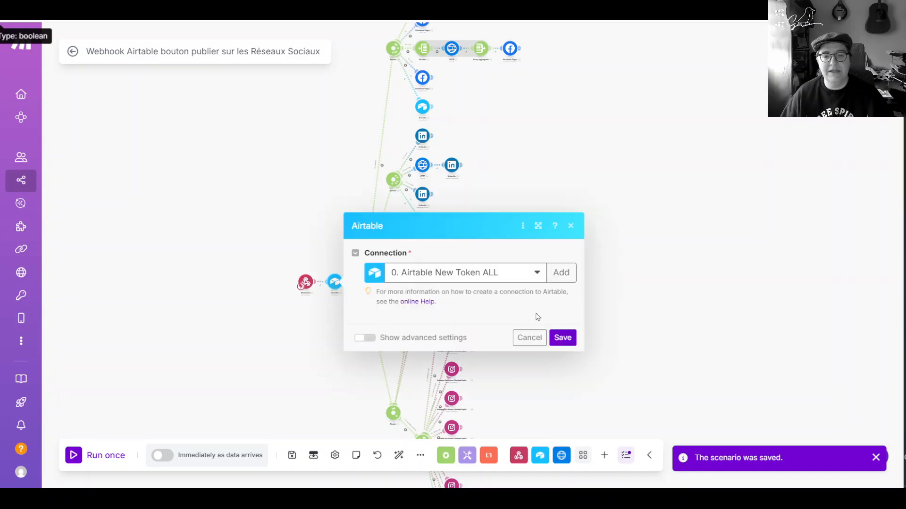
pyautogui.click(214, 349)
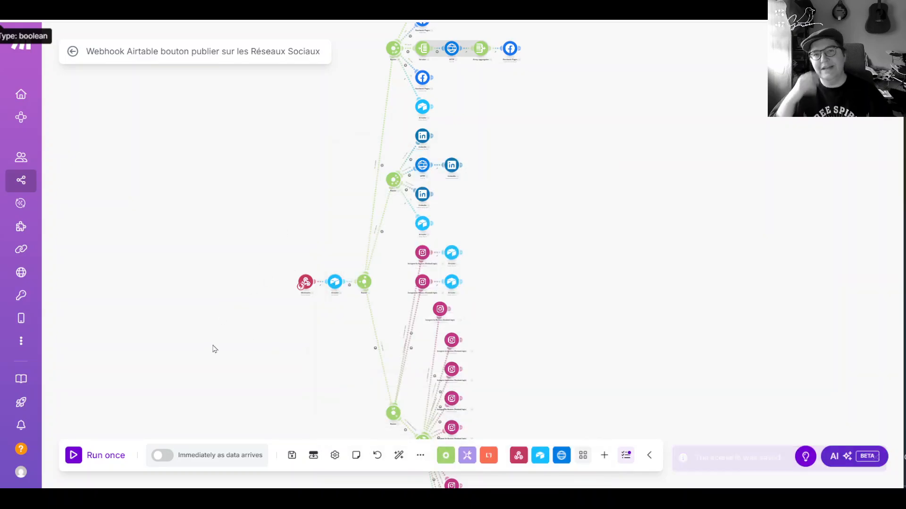